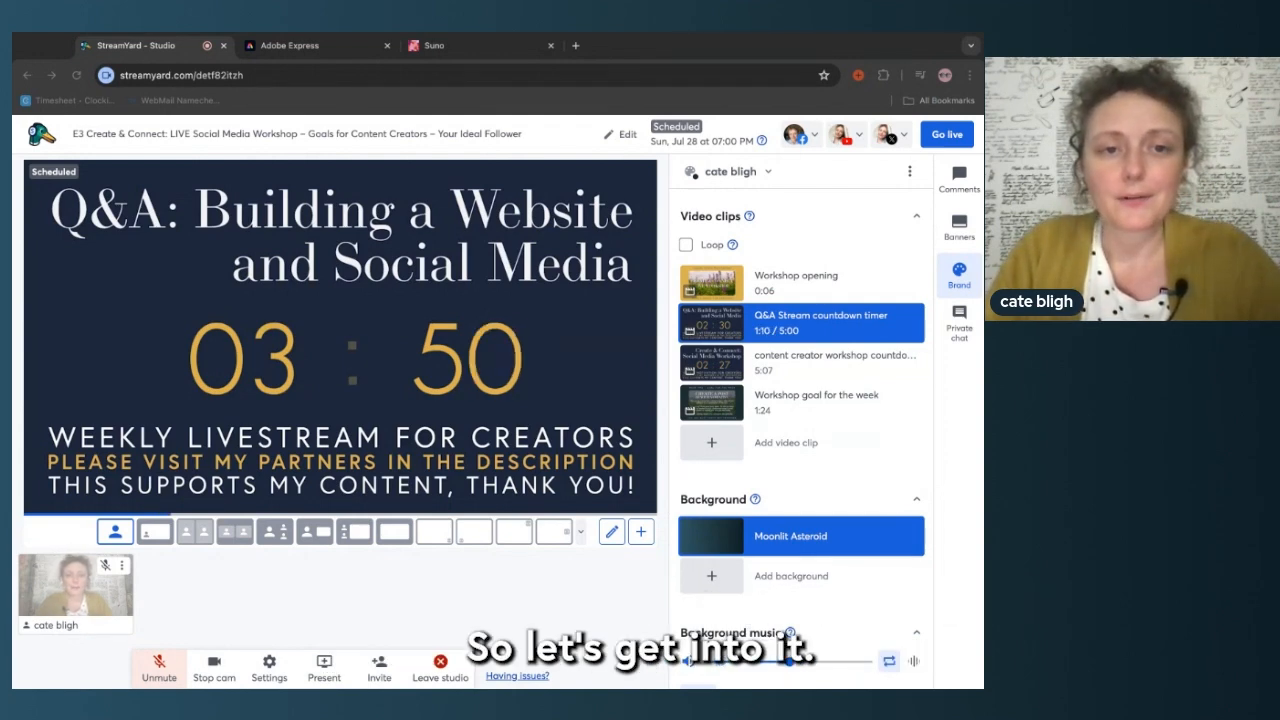
Step: Hide the playing Q&A Stream countdown timer clip from the stage
click(833, 323)
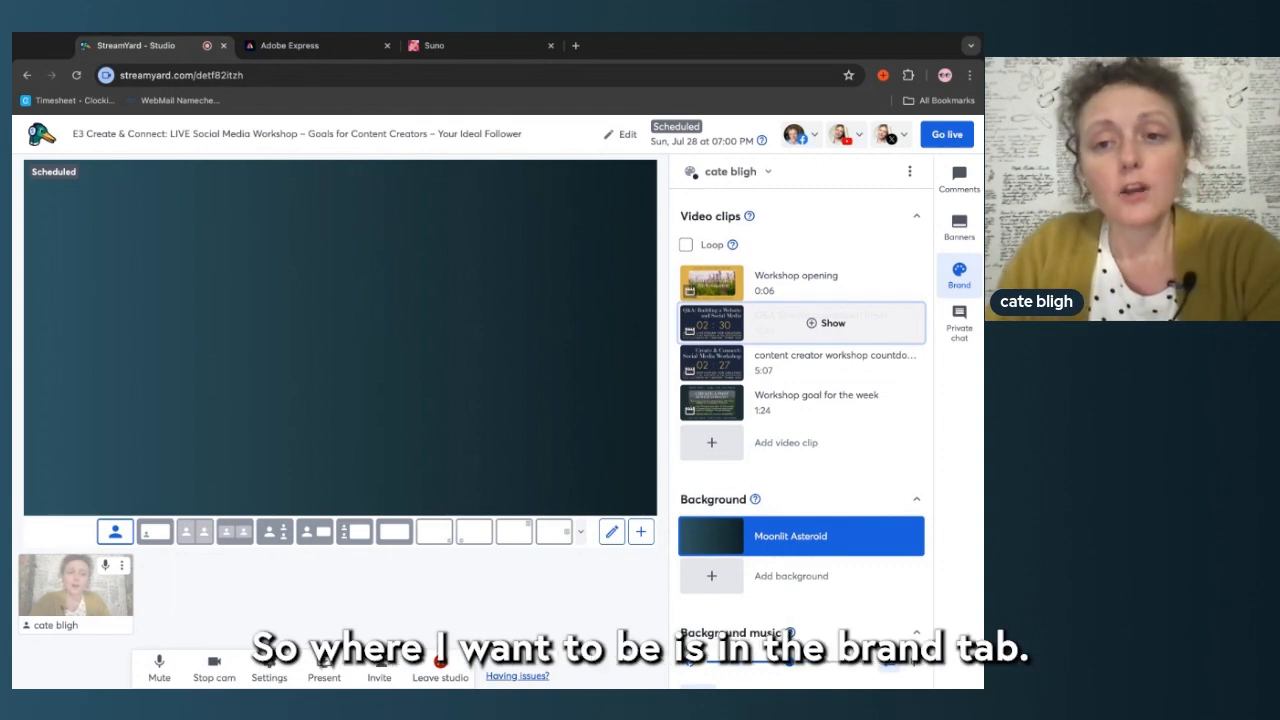
scroll(802, 323, up, 1)
scroll(802, 323, up, 3)
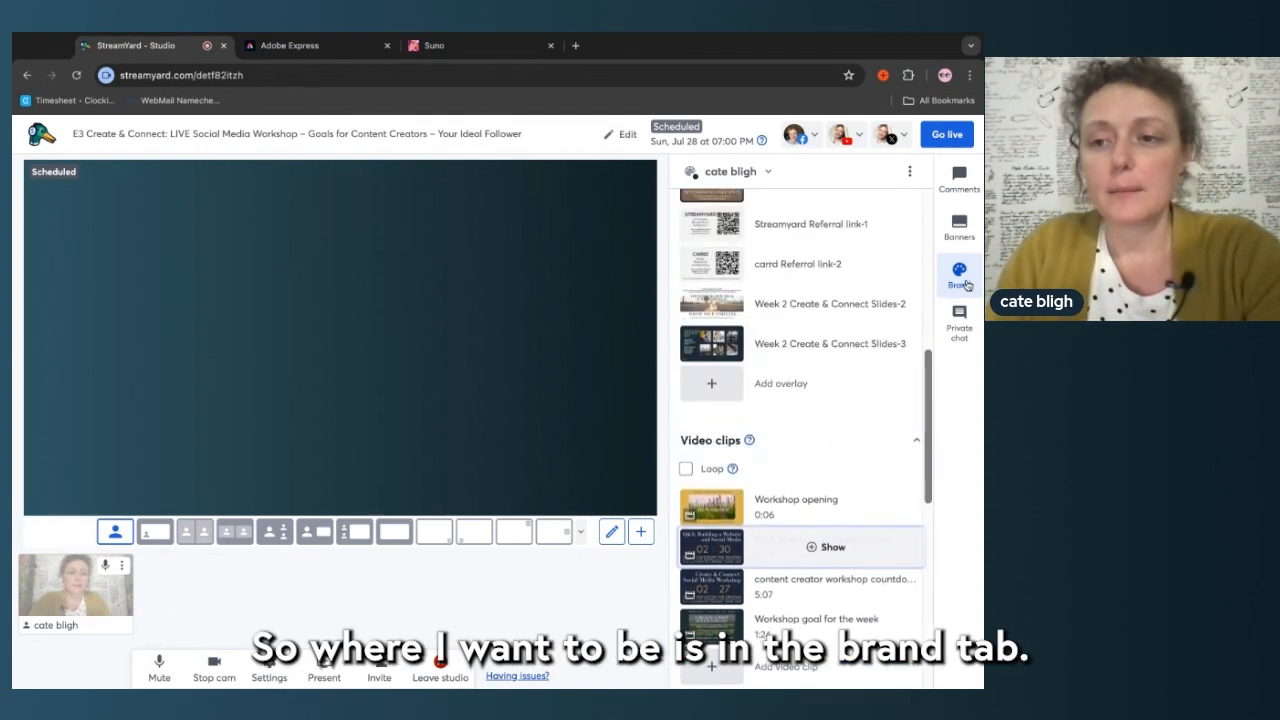
Step: View the live comments area, and review the brand settings for theme, logo, overlays and video clips
click(958, 182)
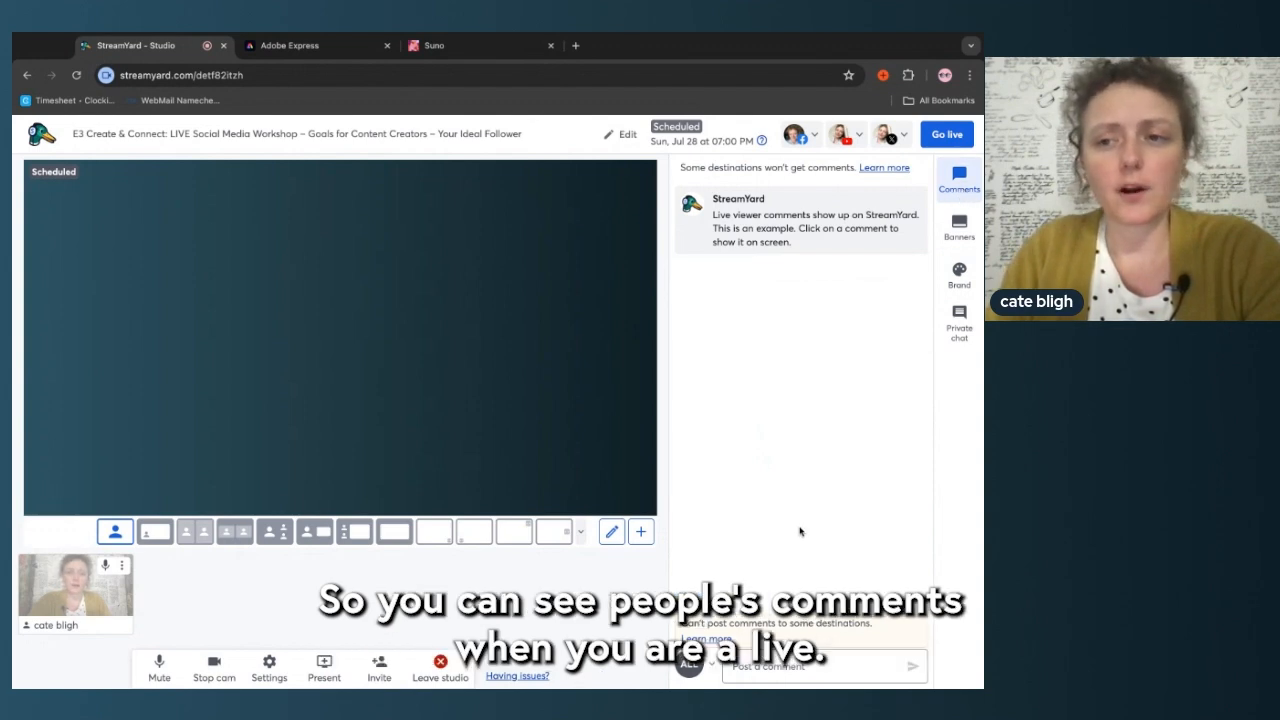
click(958, 280)
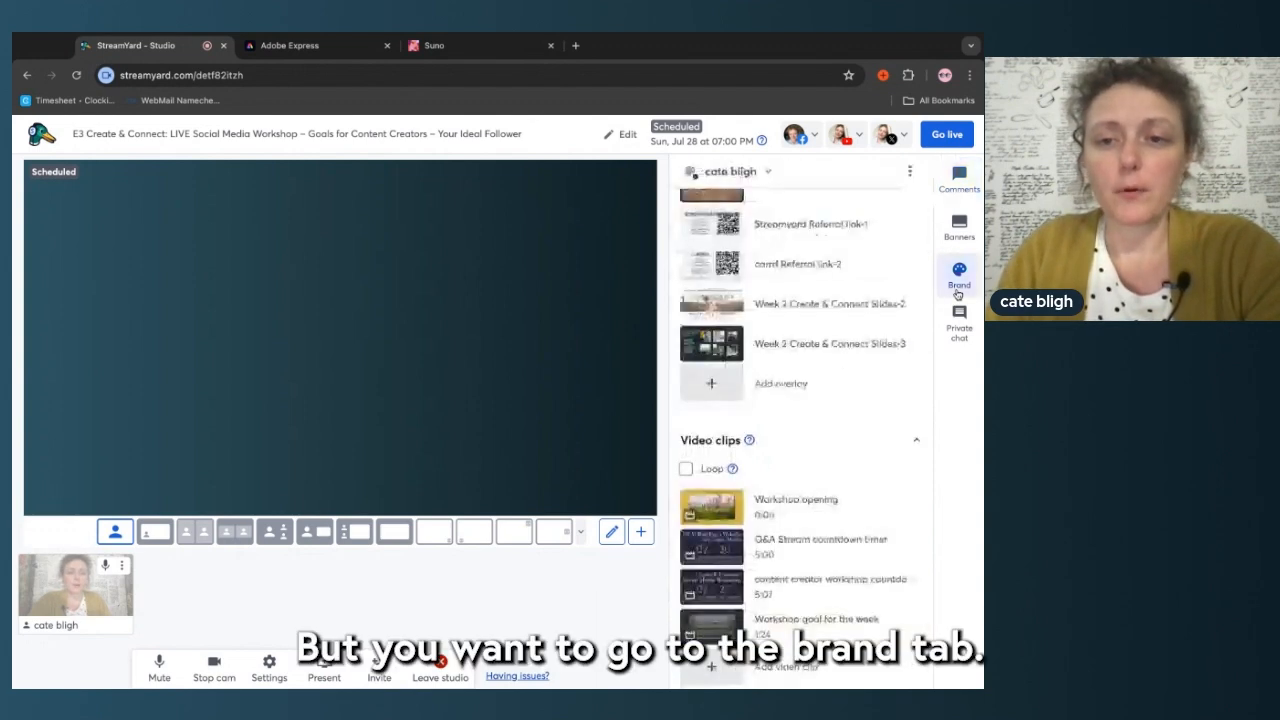
scroll(836, 283, up, 5)
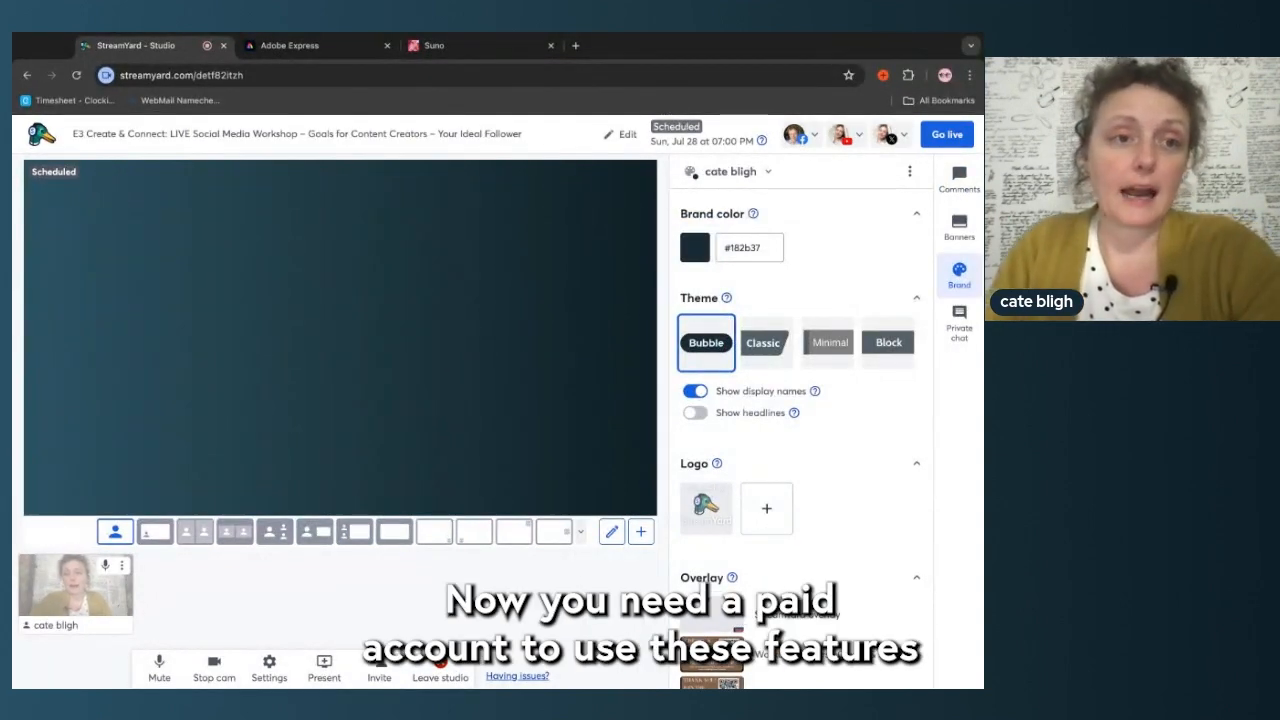
scroll(804, 439, down, 3)
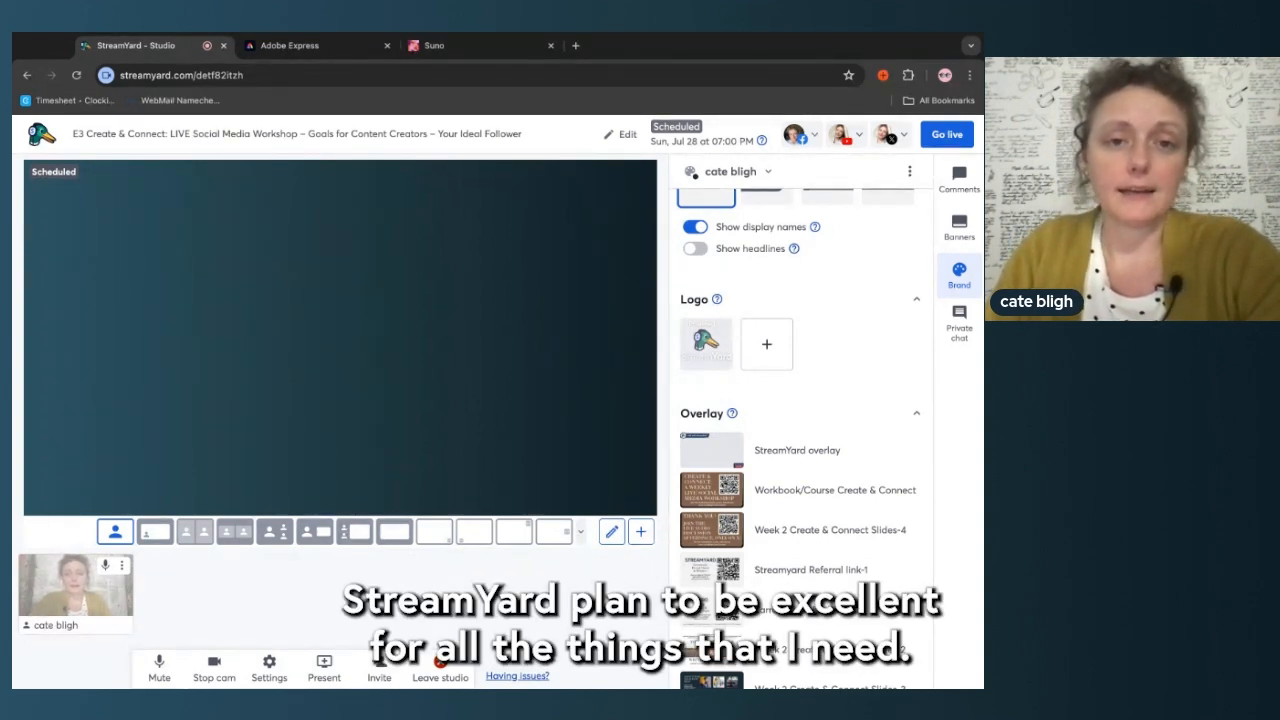
scroll(800, 440, down, 1)
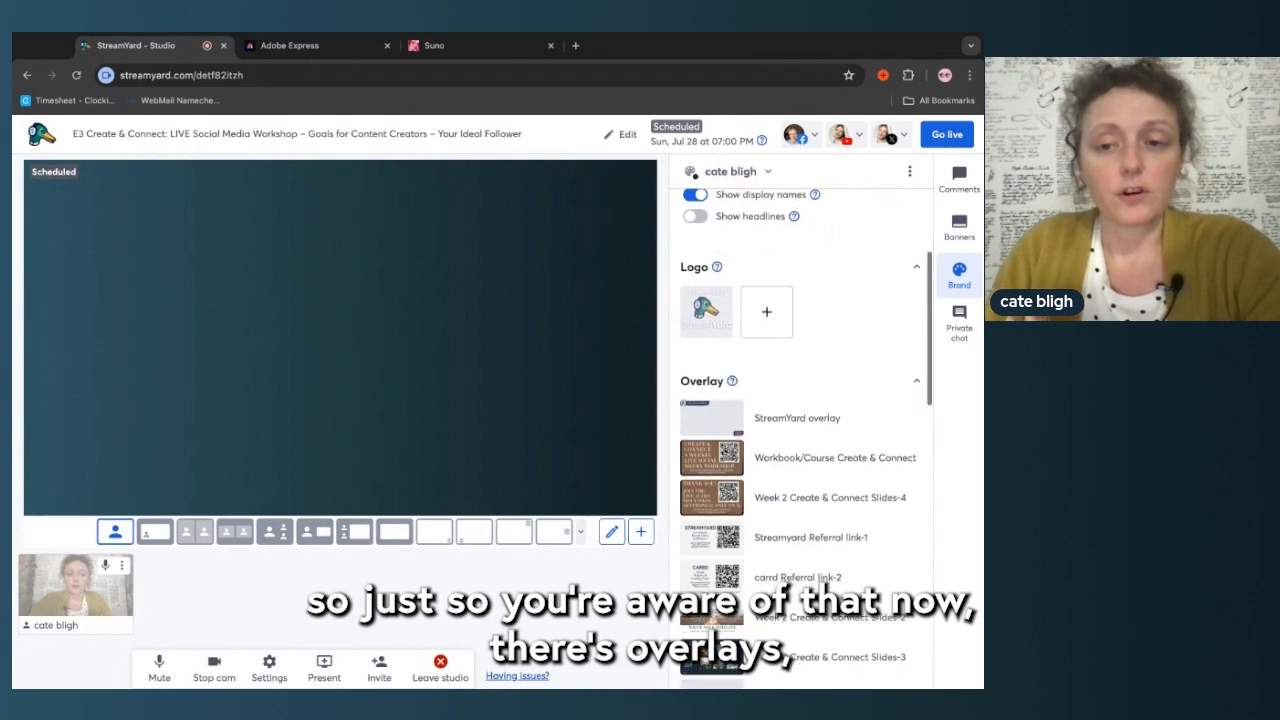
scroll(735, 590, down, 3)
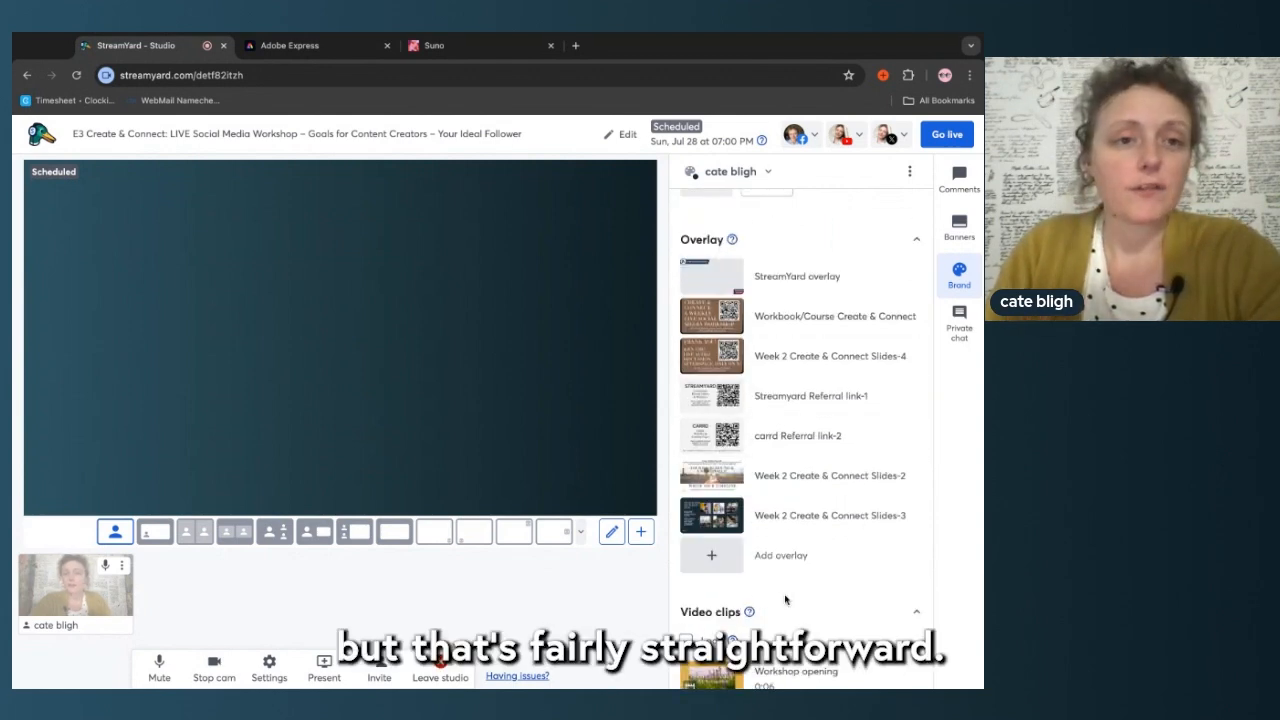
scroll(785, 598, down, 7)
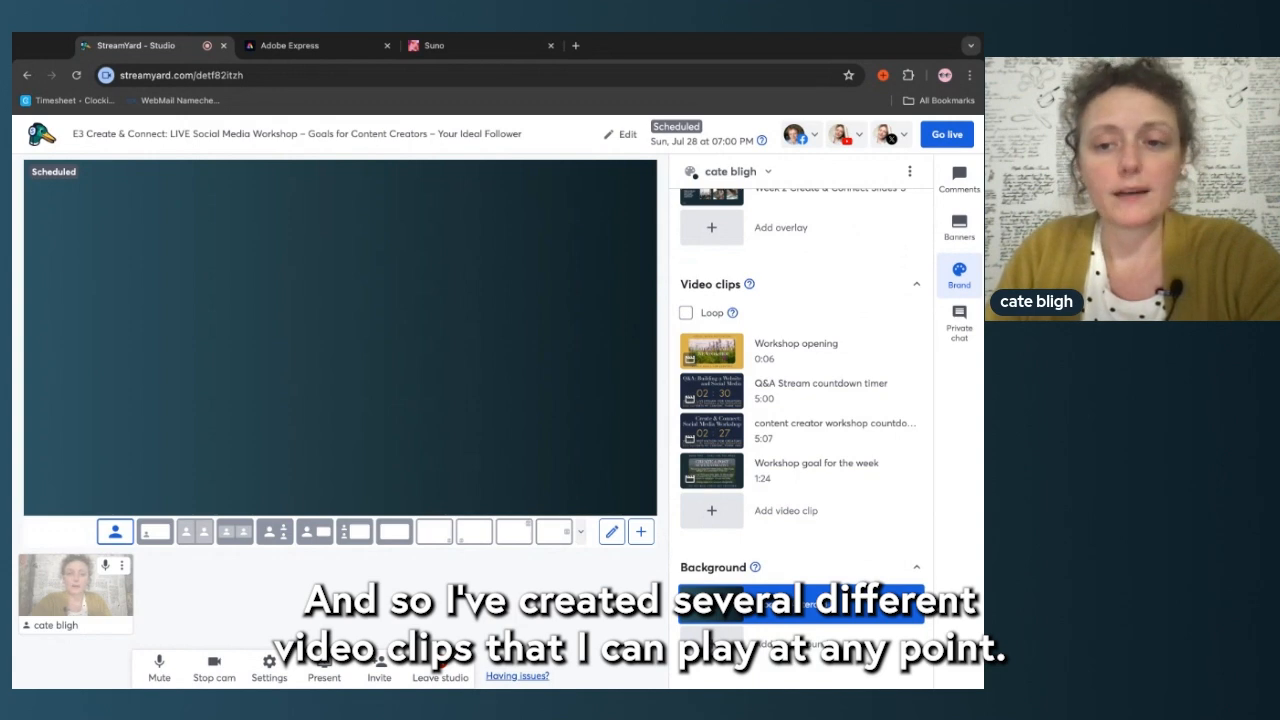
Step: Show the content creator workshop countdown clip on the stage, and restart it by hiding and showing it again
mouse_move(822, 432)
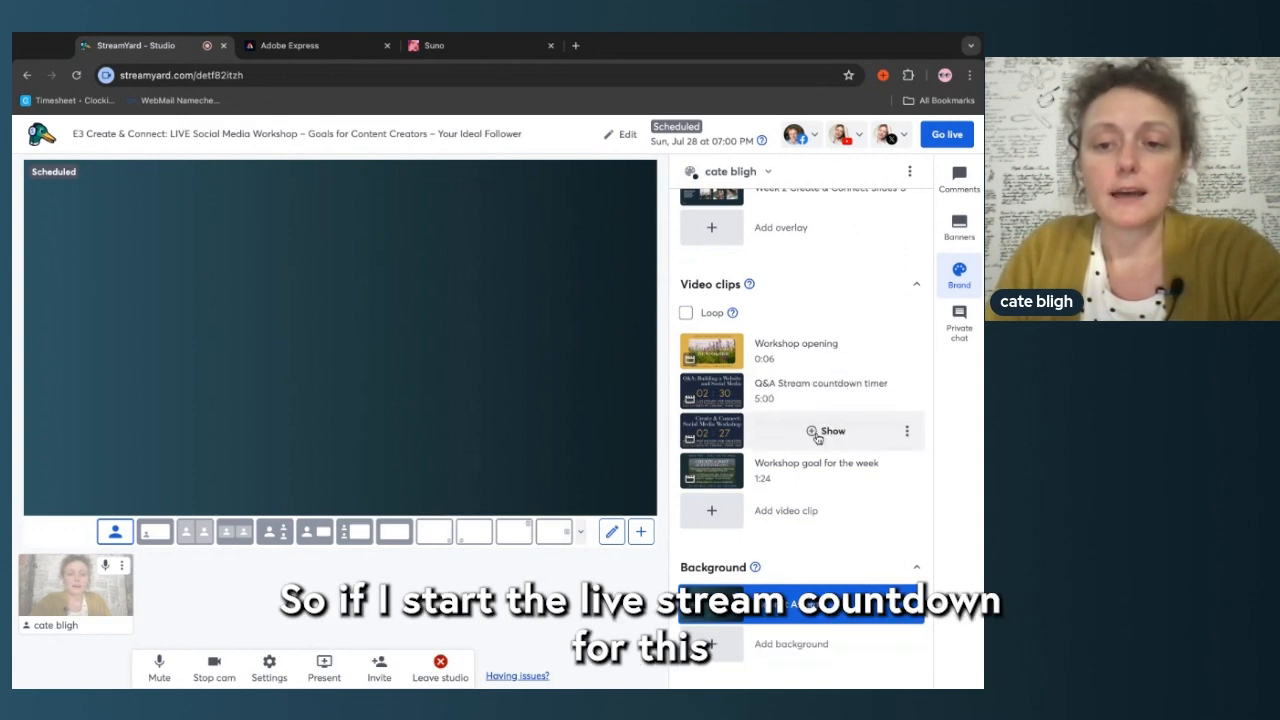
click(816, 432)
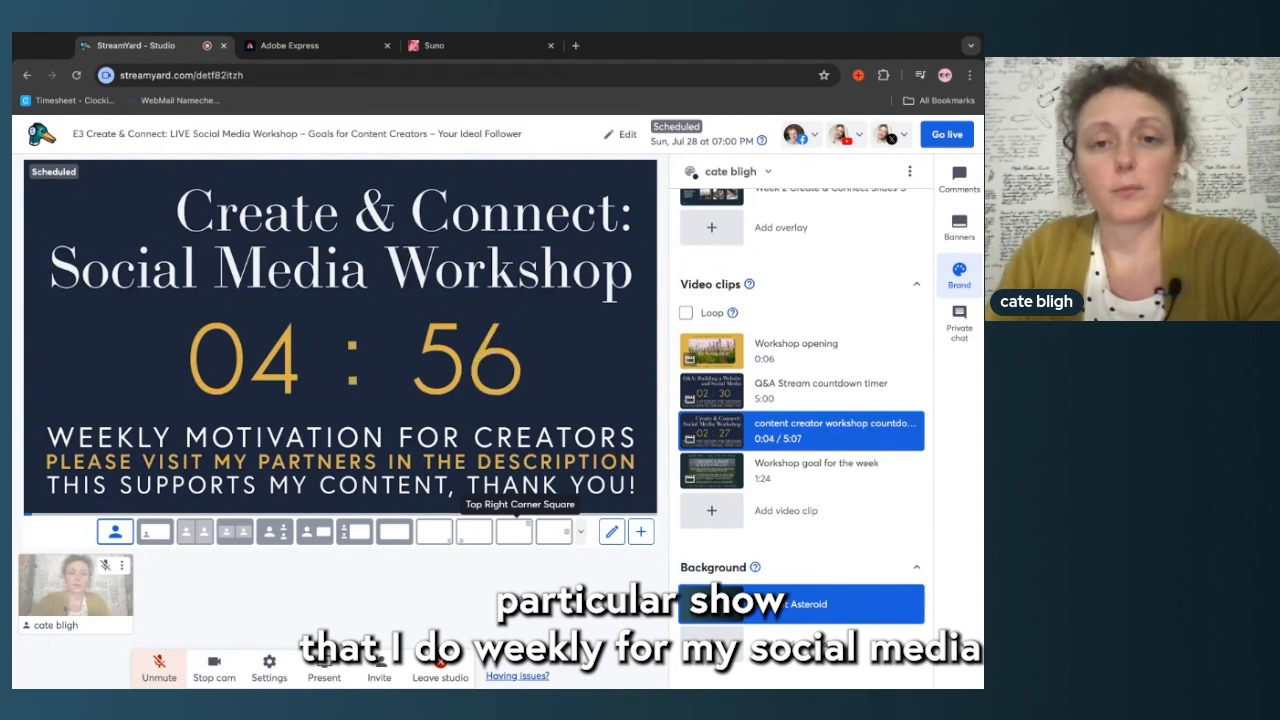
mouse_move(812, 470)
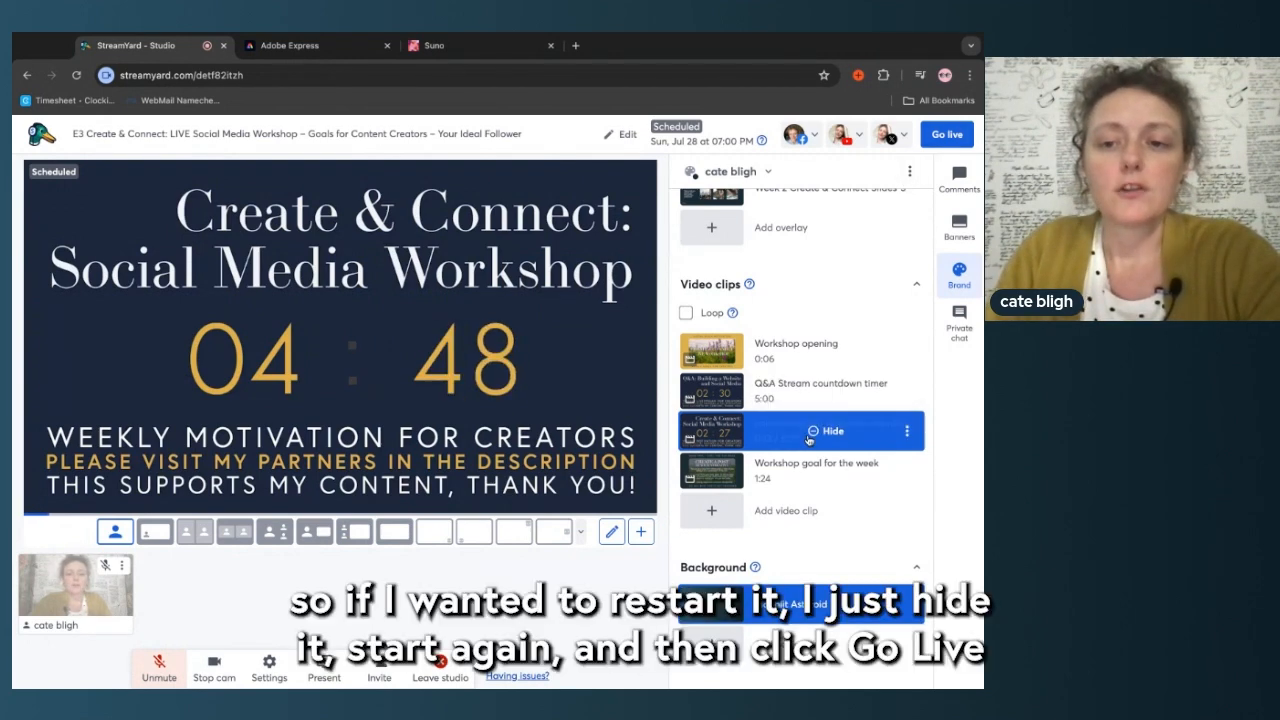
click(811, 438)
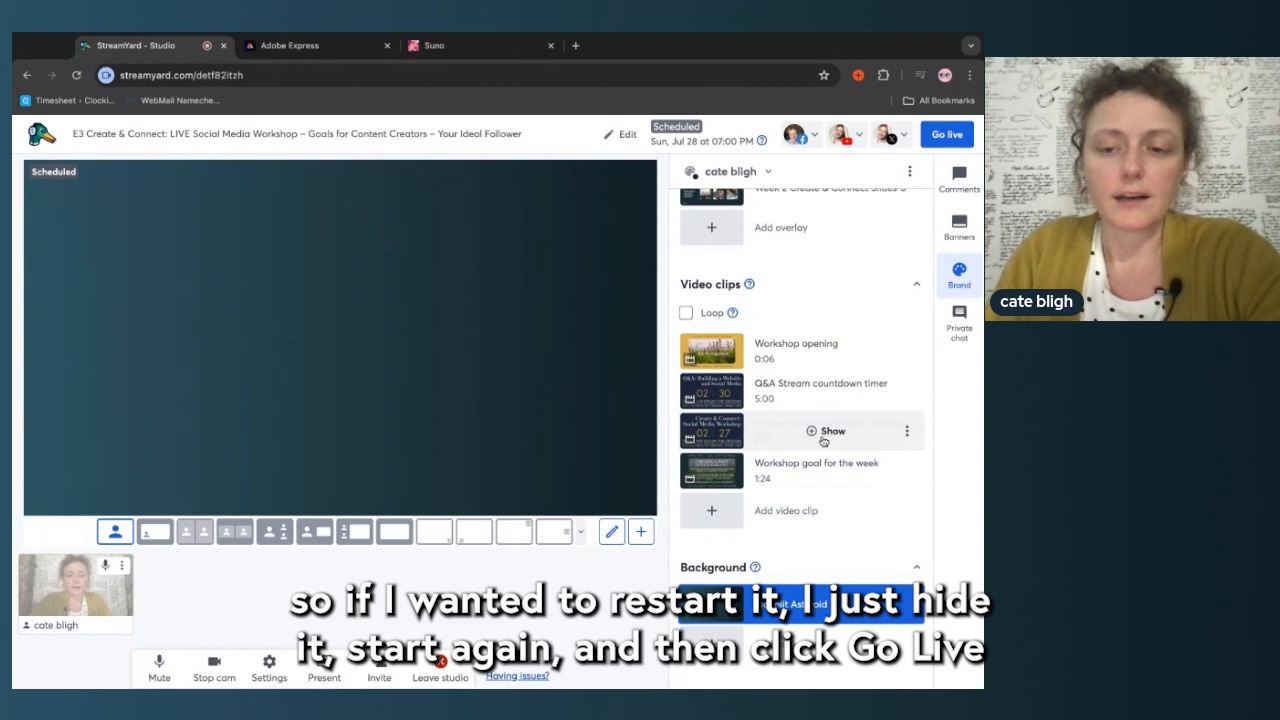
click(823, 435)
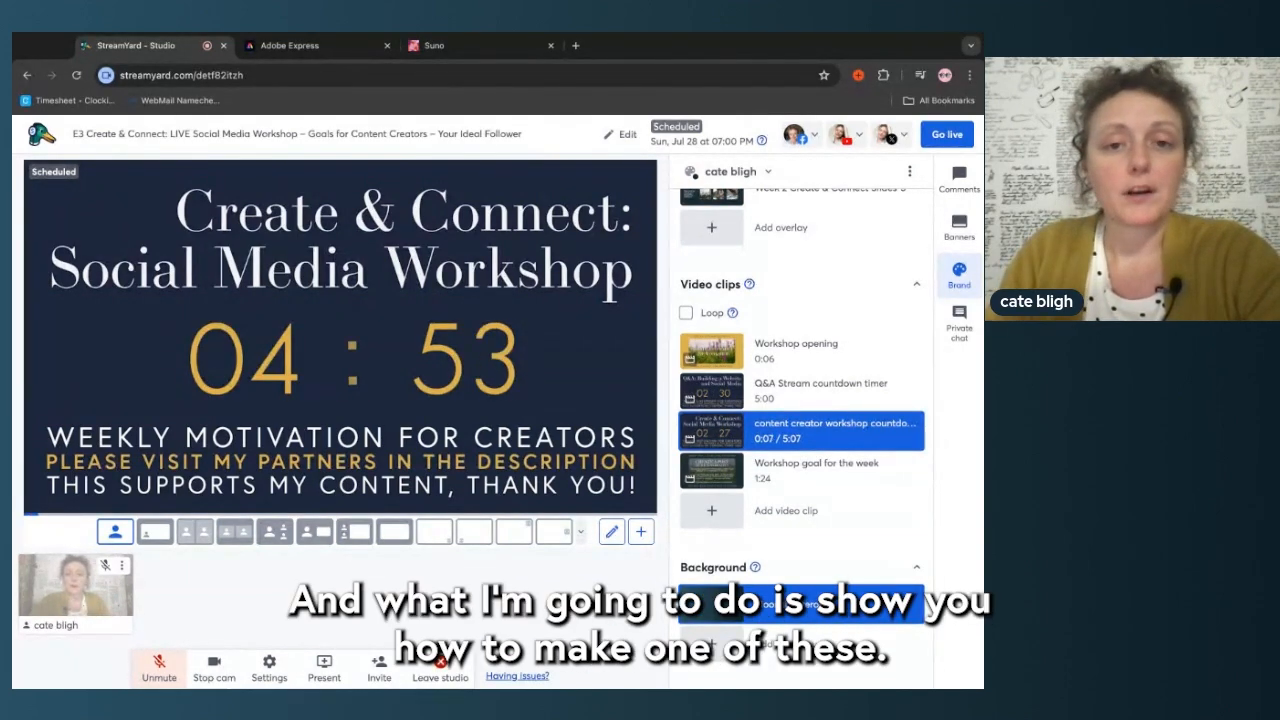
Step: Switch to Adobe Express and create a blank document in the 16:9 Landscape standard size
click(318, 46)
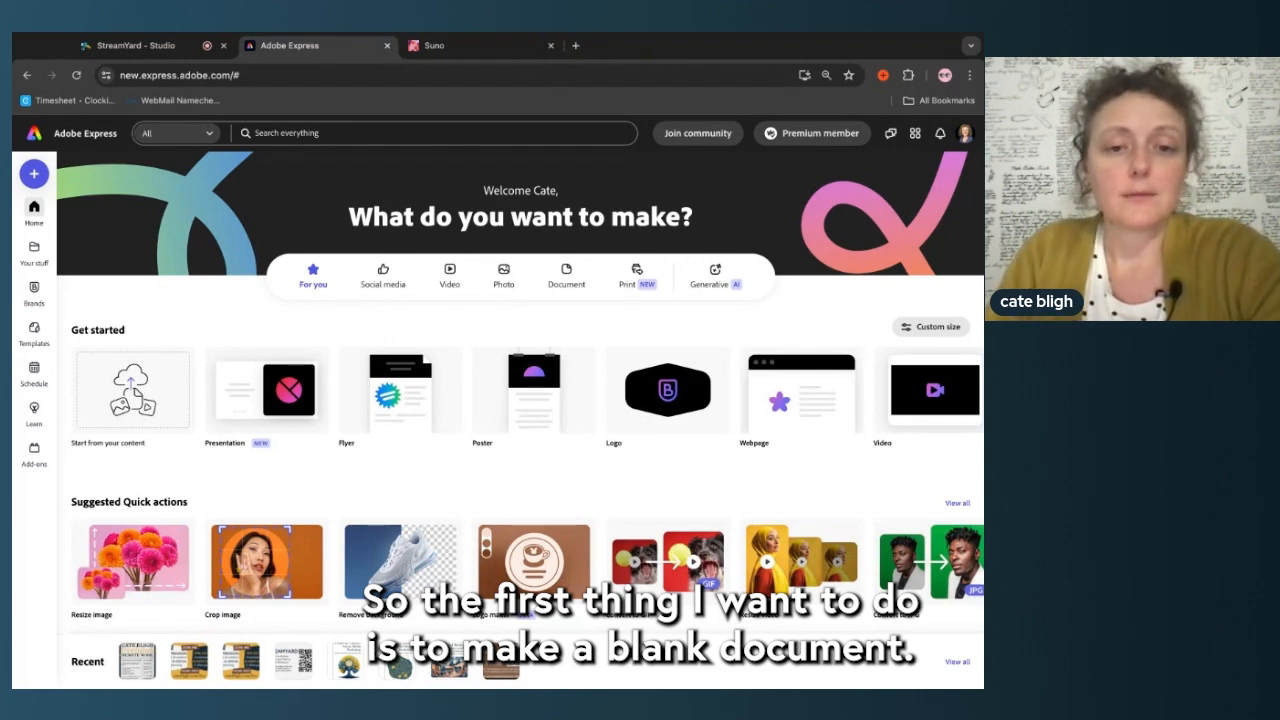
click(35, 175)
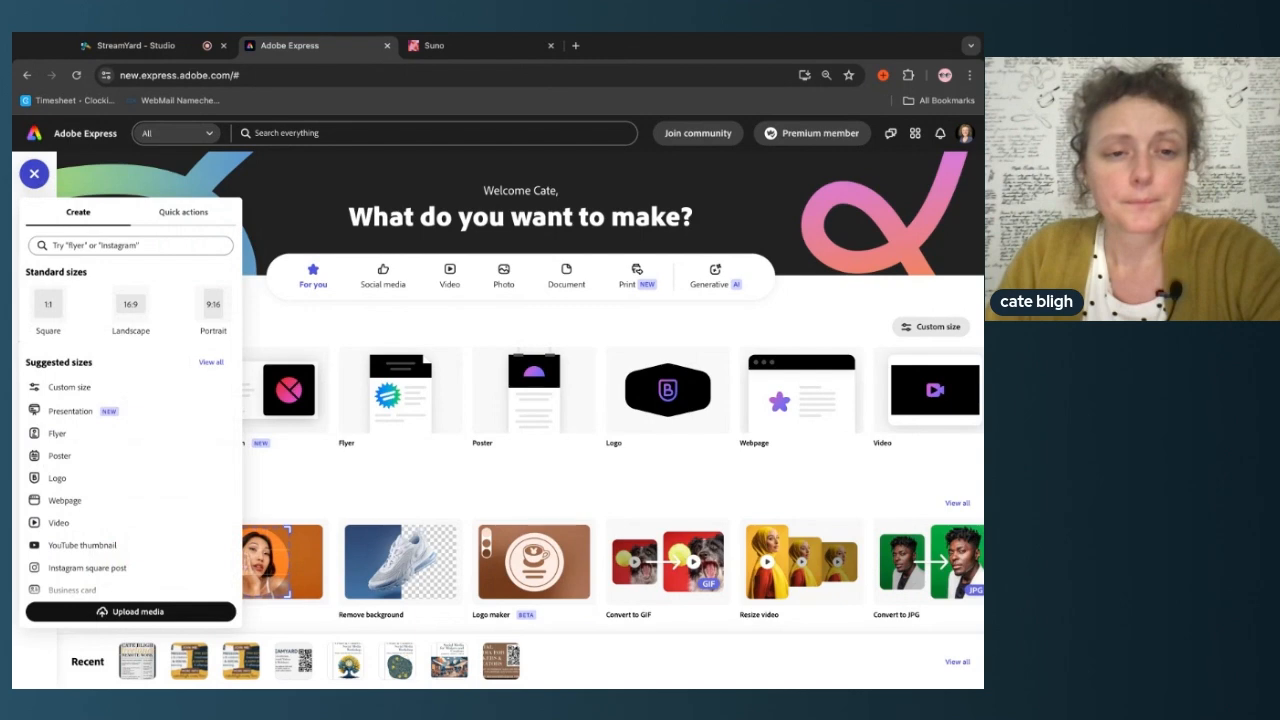
click(131, 310)
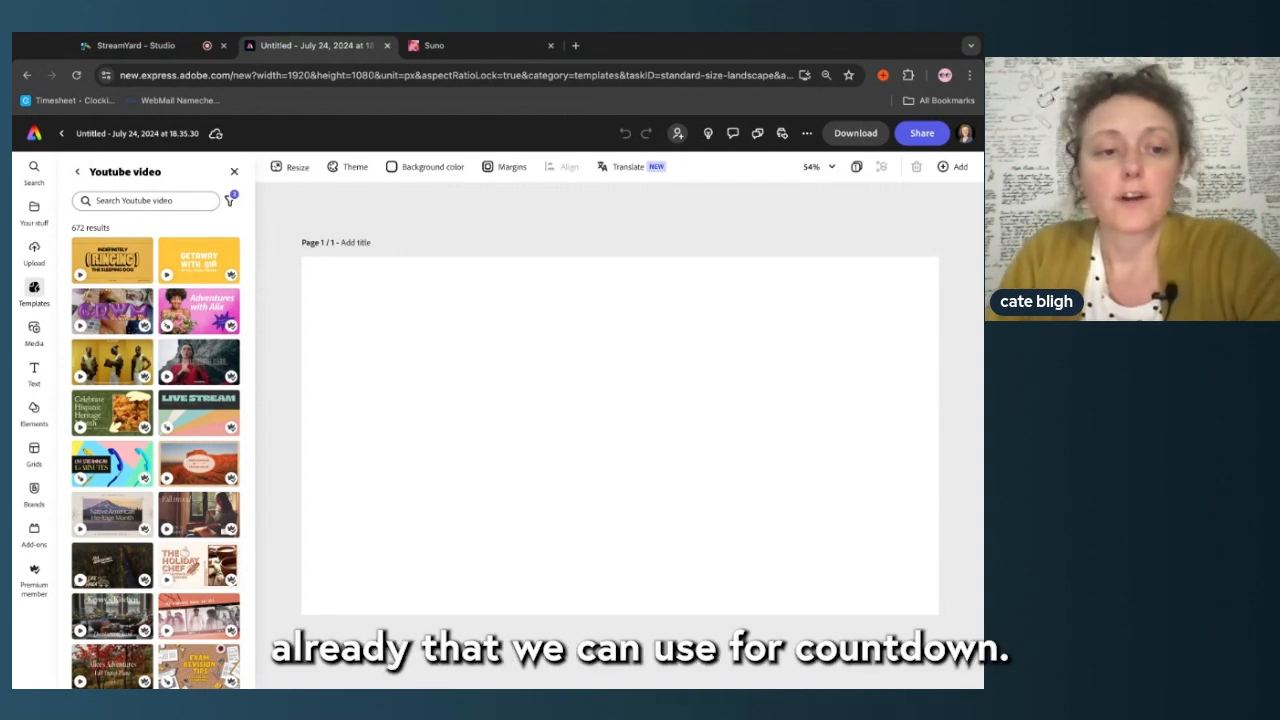
Step: Search the stock videos in the media library for "countdown"
click(36, 340)
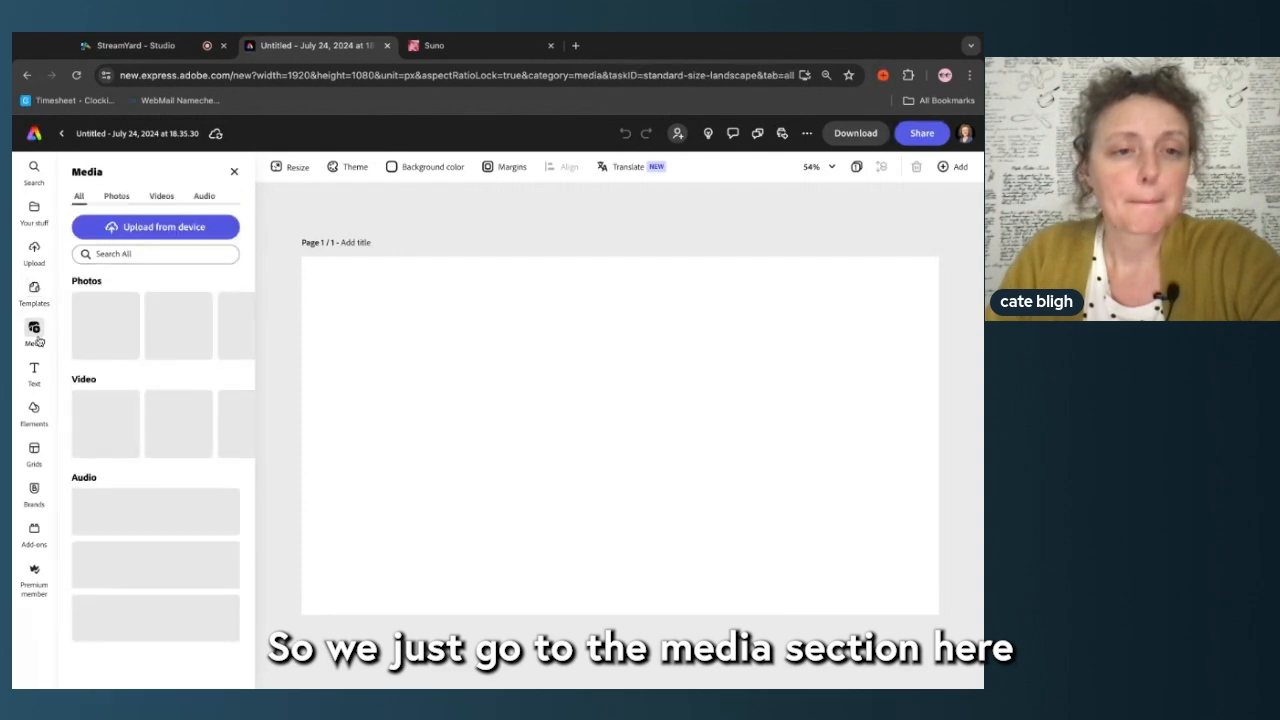
click(161, 195)
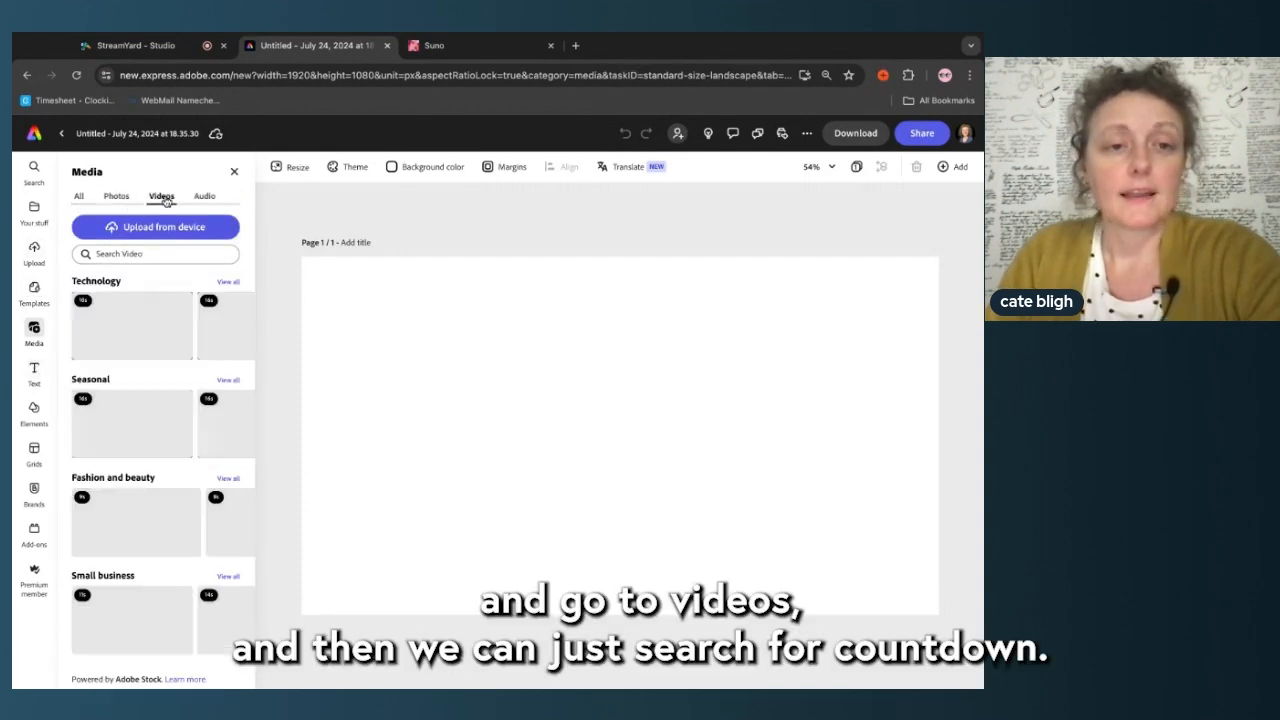
click(153, 254)
text(countdown)
key(Return)
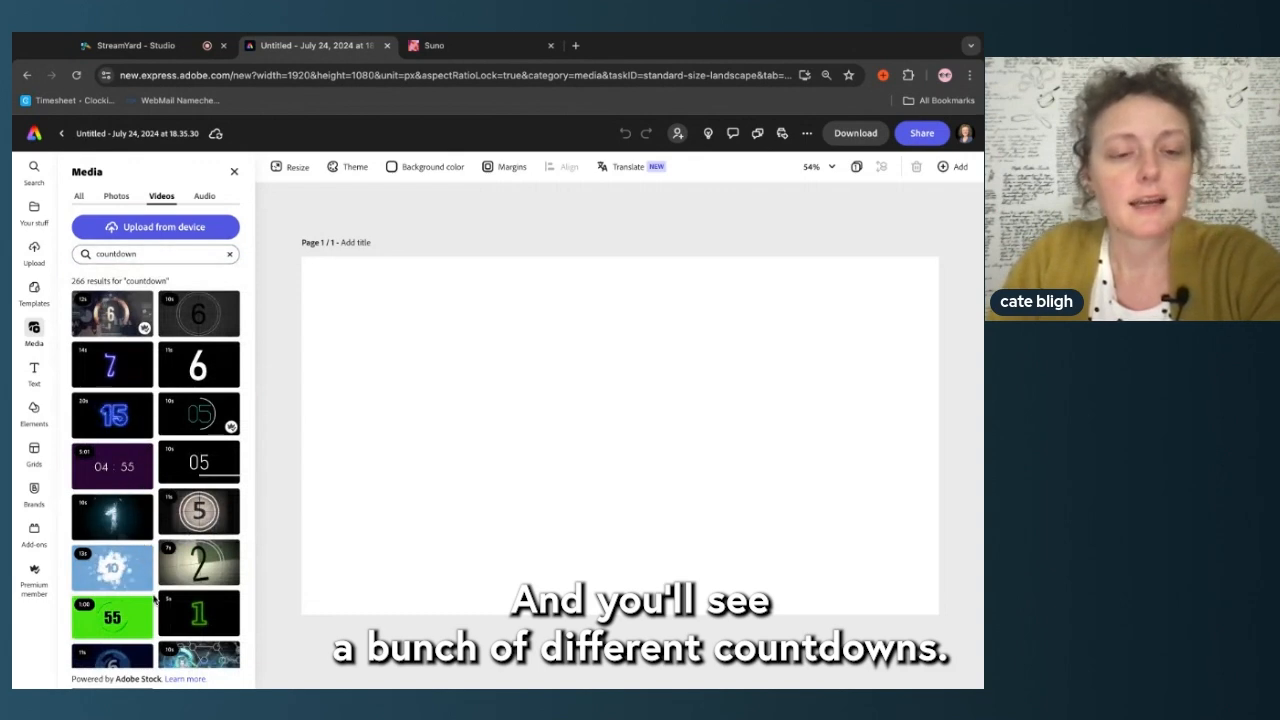
Step: Browse the countdown video results and compare their styles and durations, looking for clips that run several minutes
scroll(150, 570, down, 1)
scroll(155, 597, down, 10)
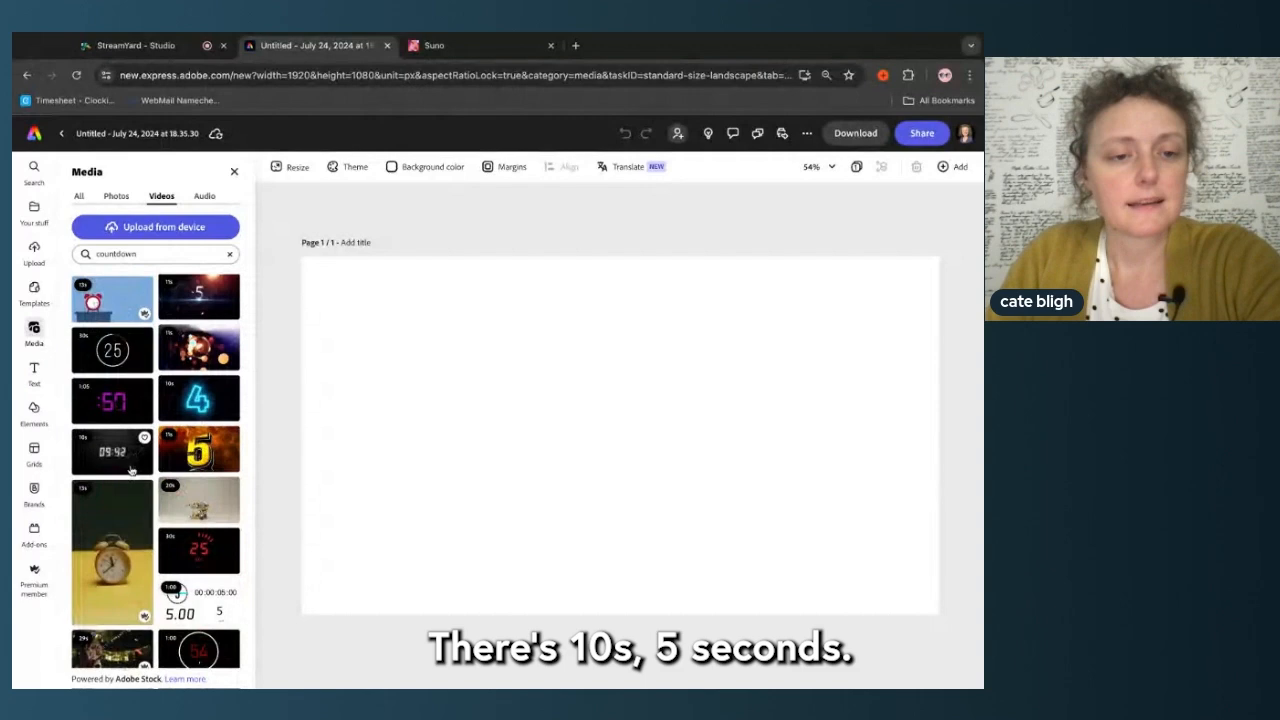
scroll(149, 490, down, 3)
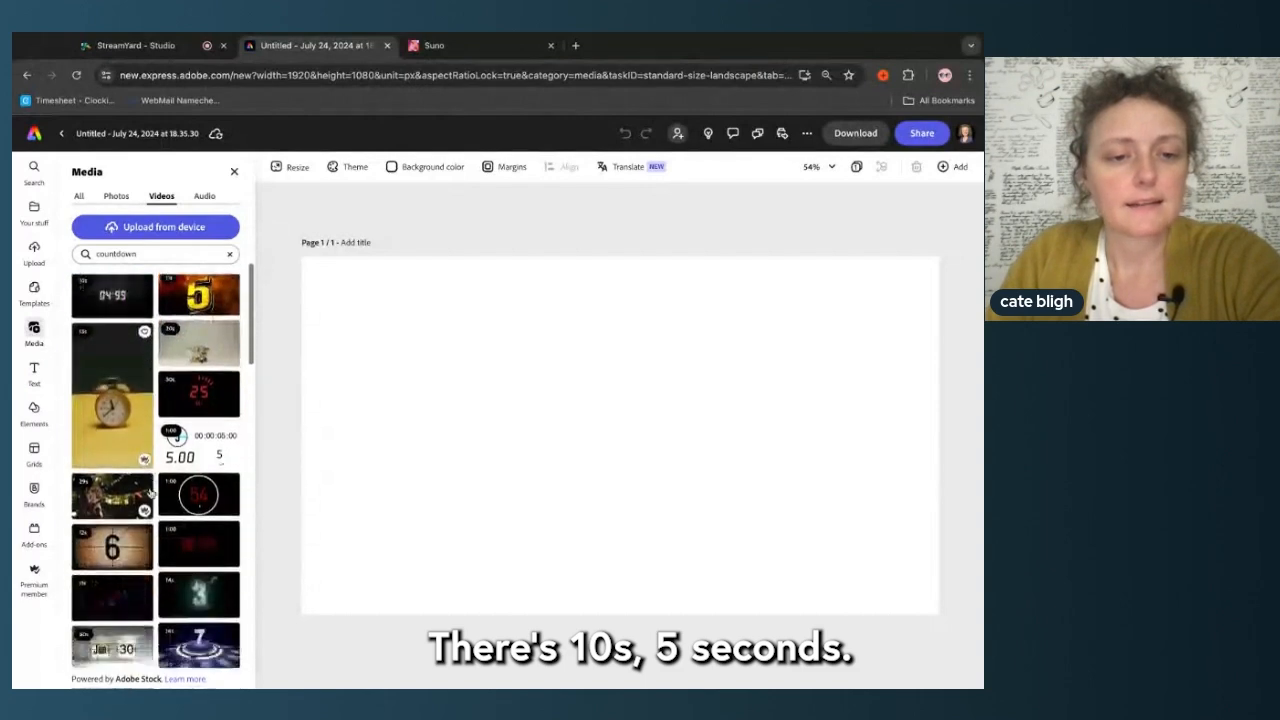
scroll(213, 428, down, 5)
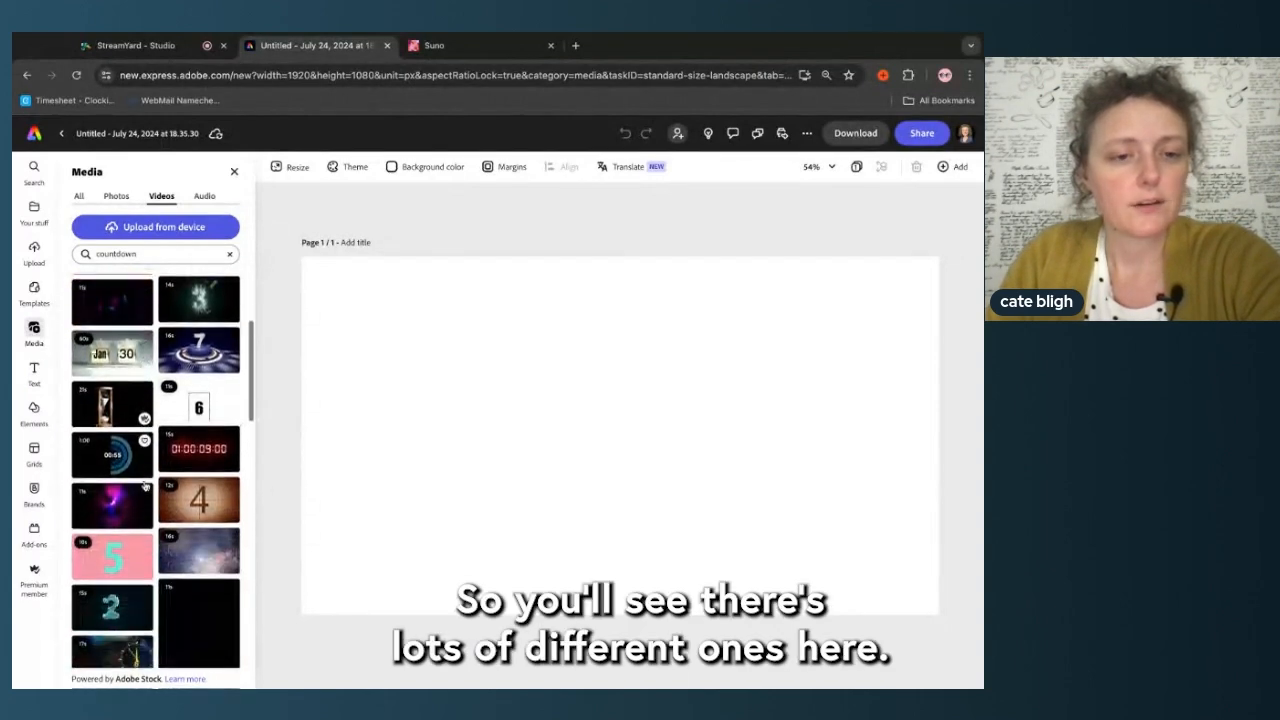
scroll(157, 472, down, 8)
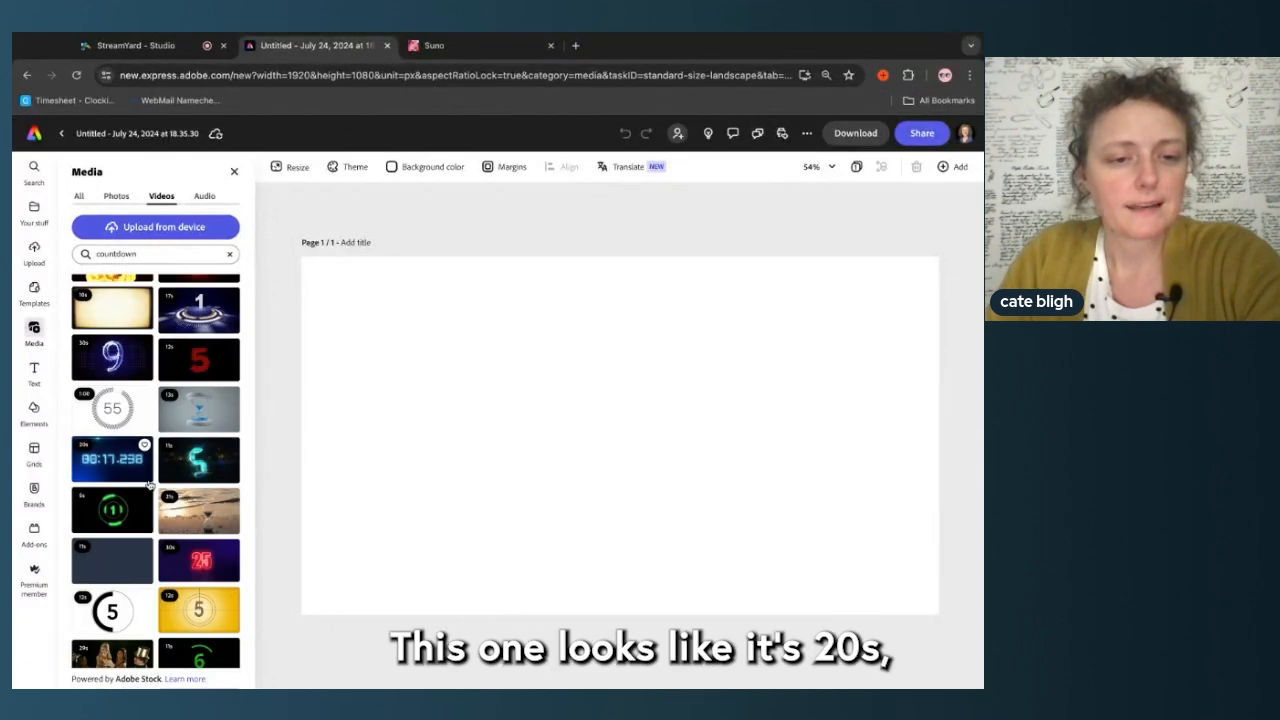
scroll(148, 500, down, 1)
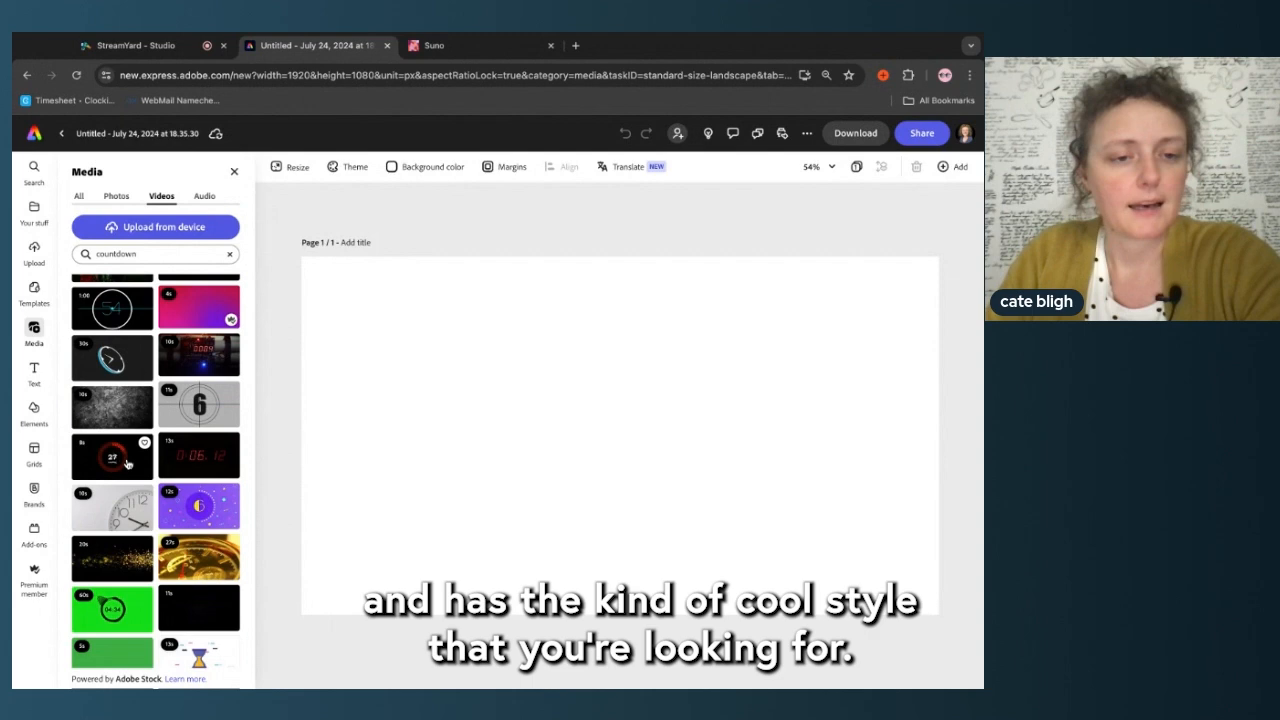
scroll(162, 518, up, 3)
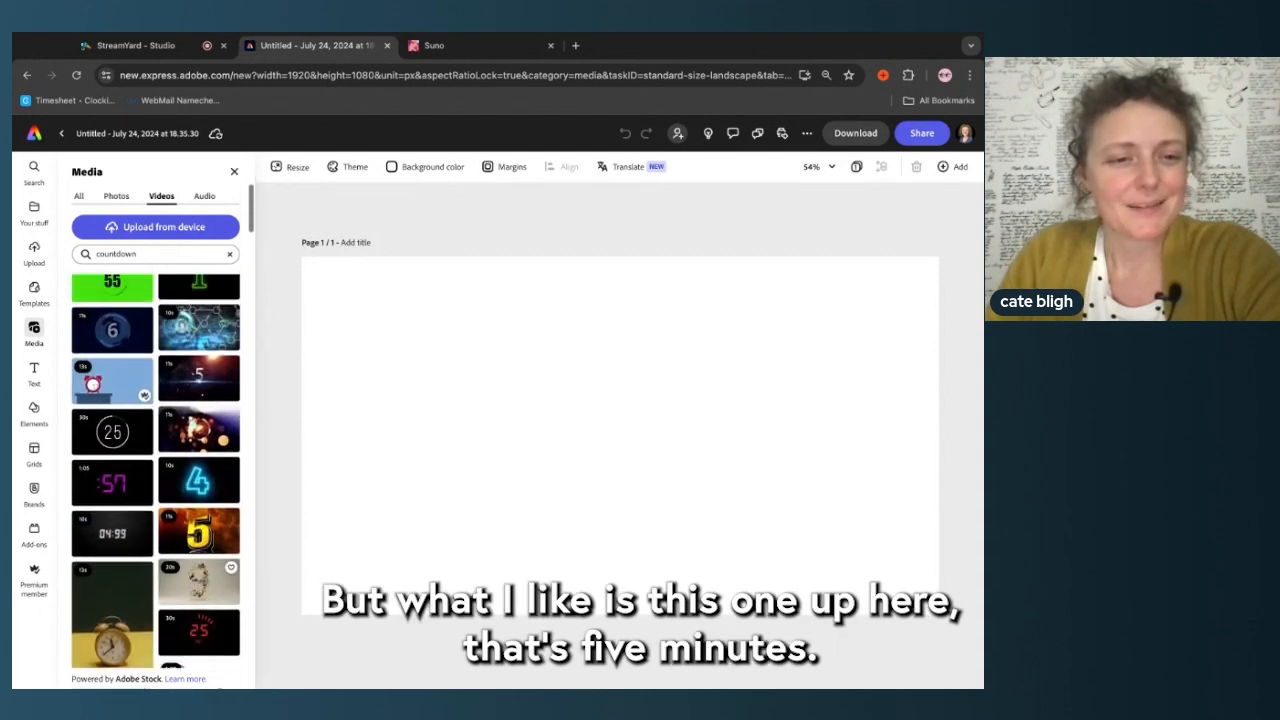
scroll(86, 462, up, 3)
scroll(81, 464, down, 2)
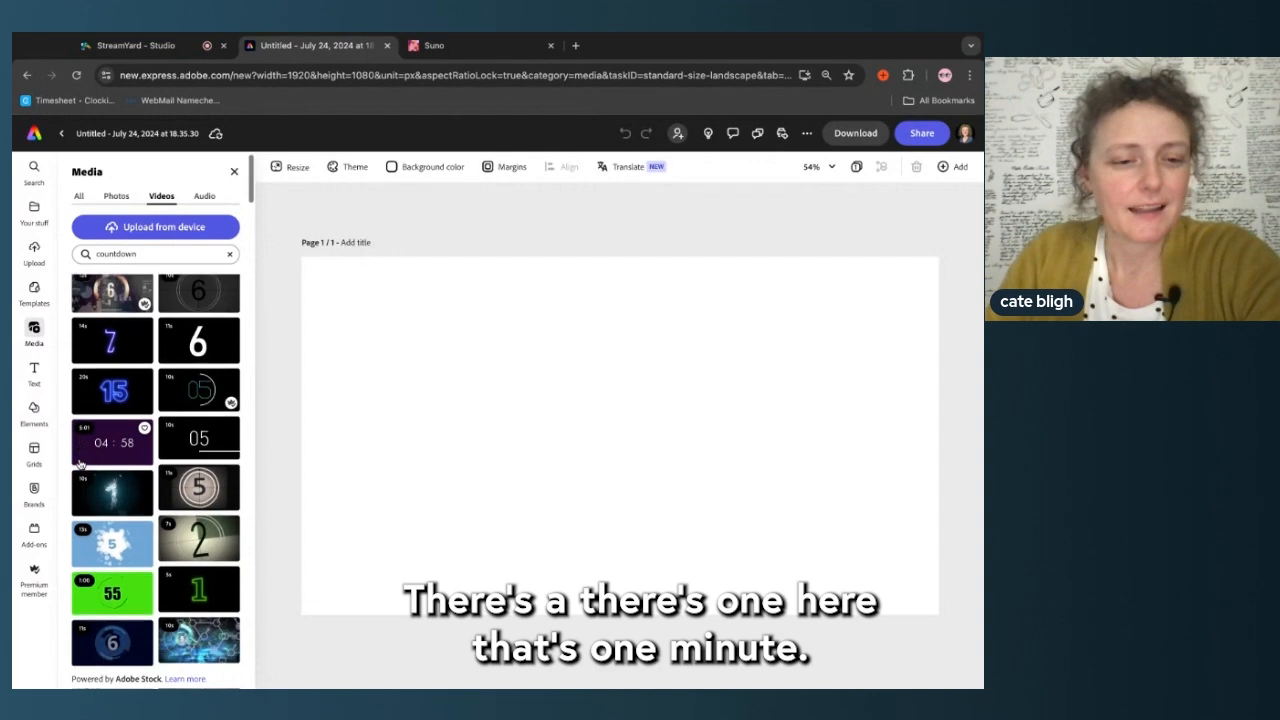
scroll(107, 479, down, 5)
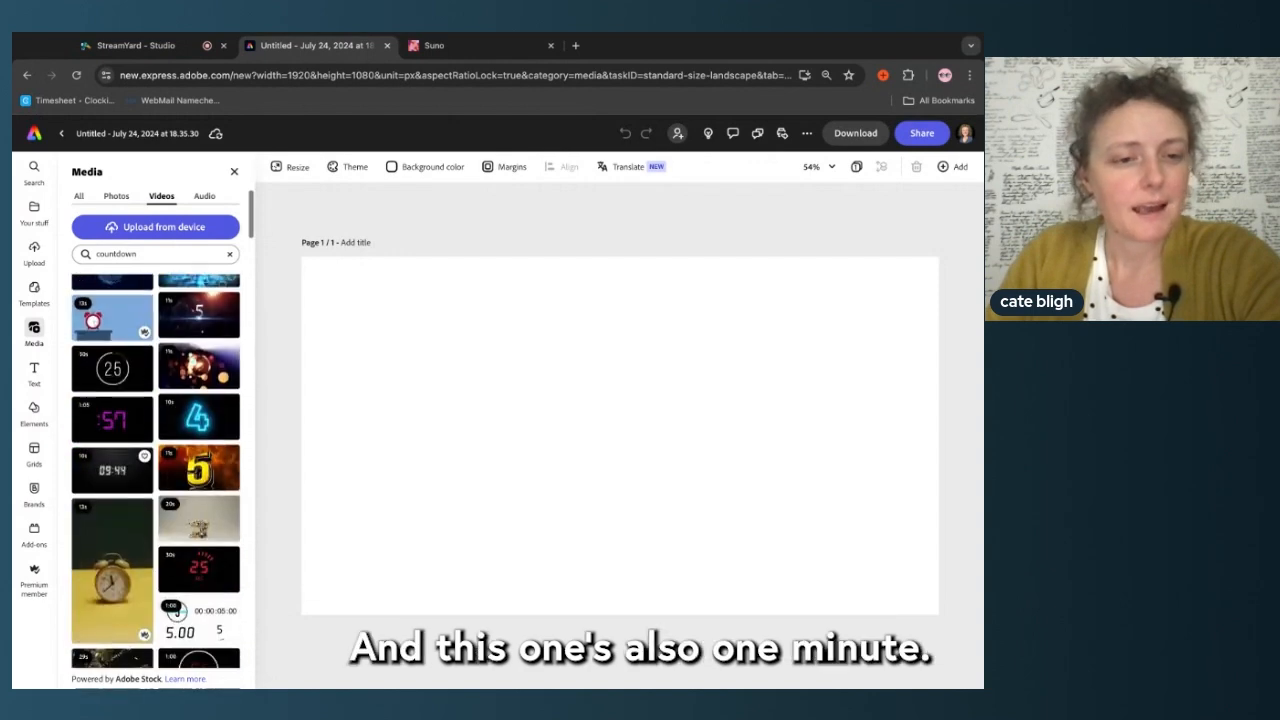
scroll(104, 449, up, 2)
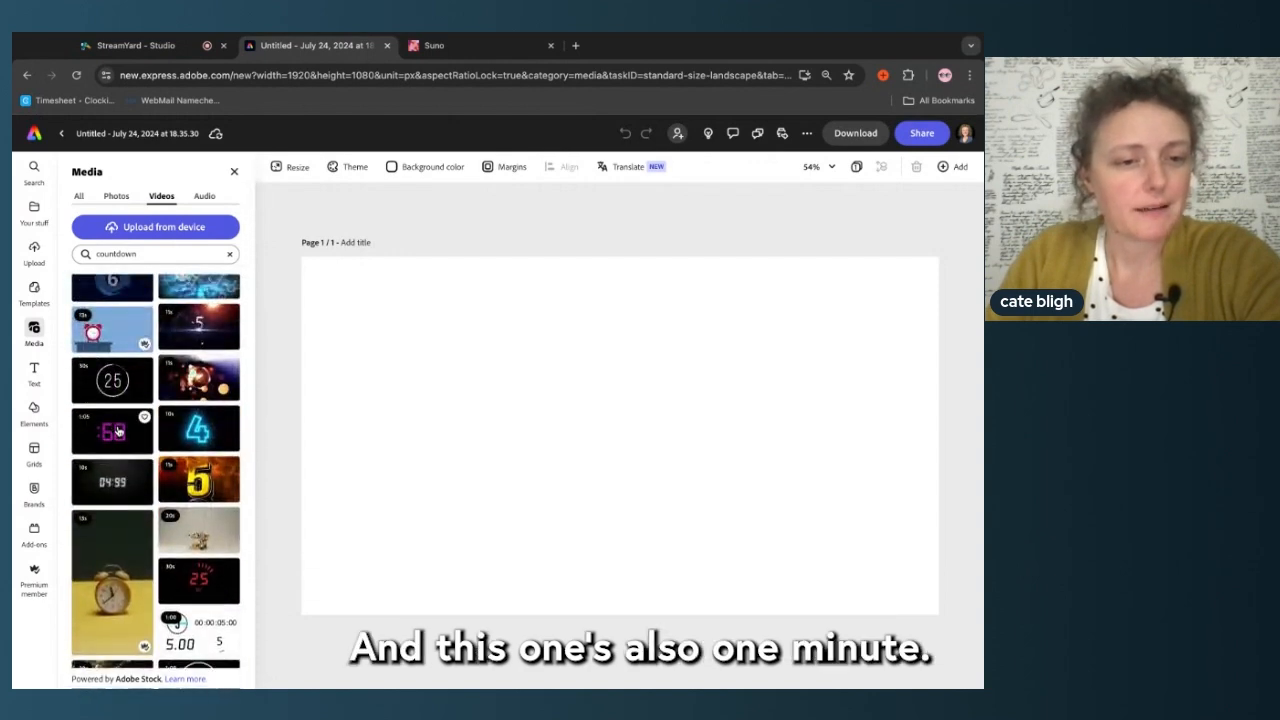
scroll(117, 430, down, 4)
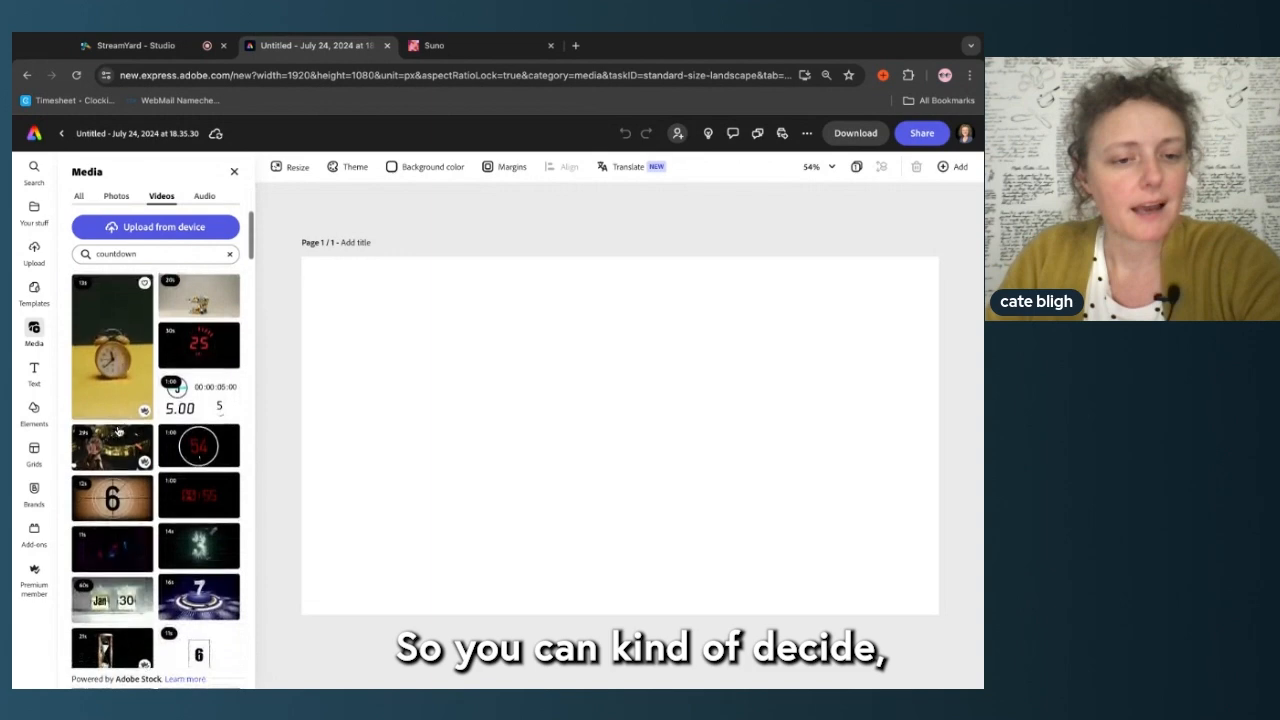
scroll(117, 430, down, 12)
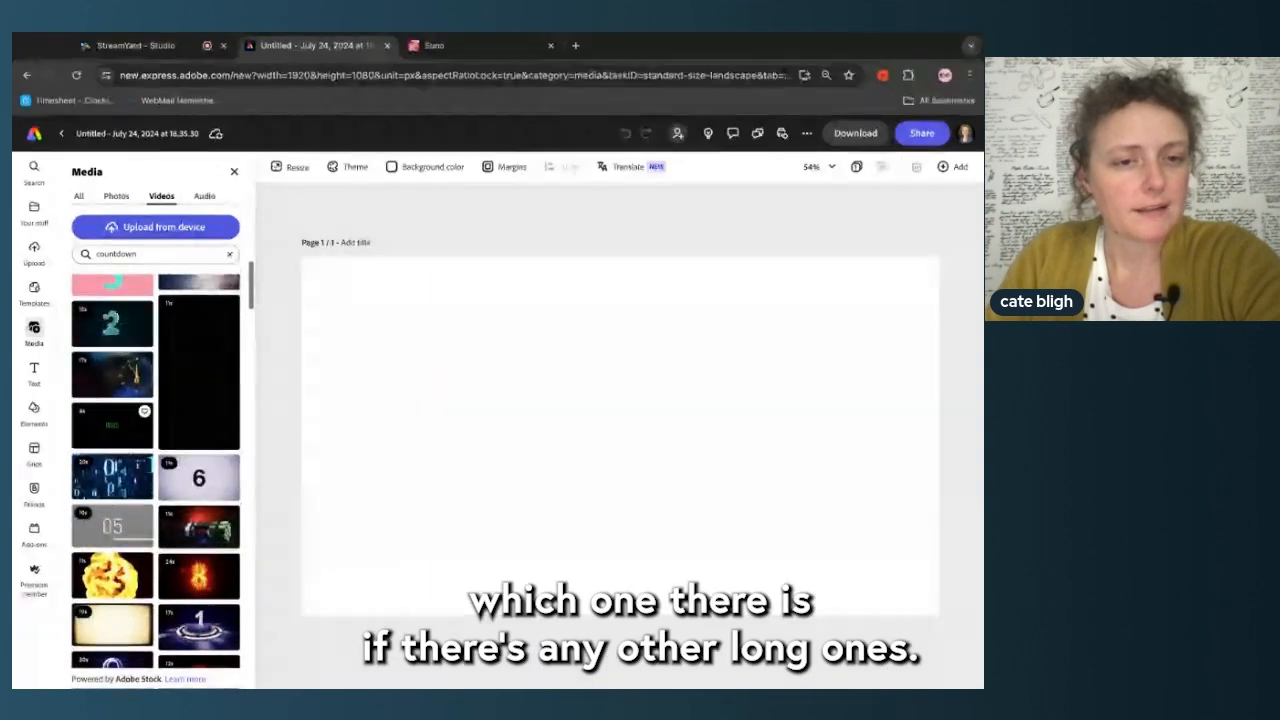
scroll(156, 478, down, 7)
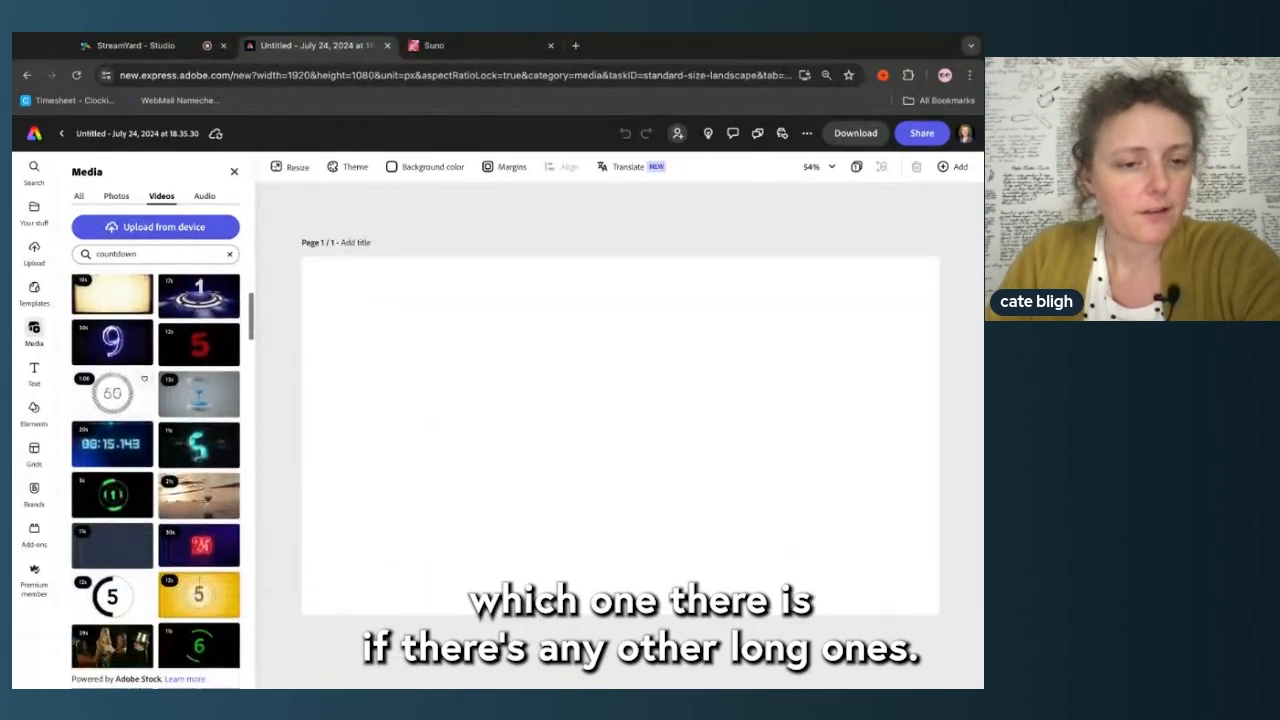
scroll(108, 395, down, 15)
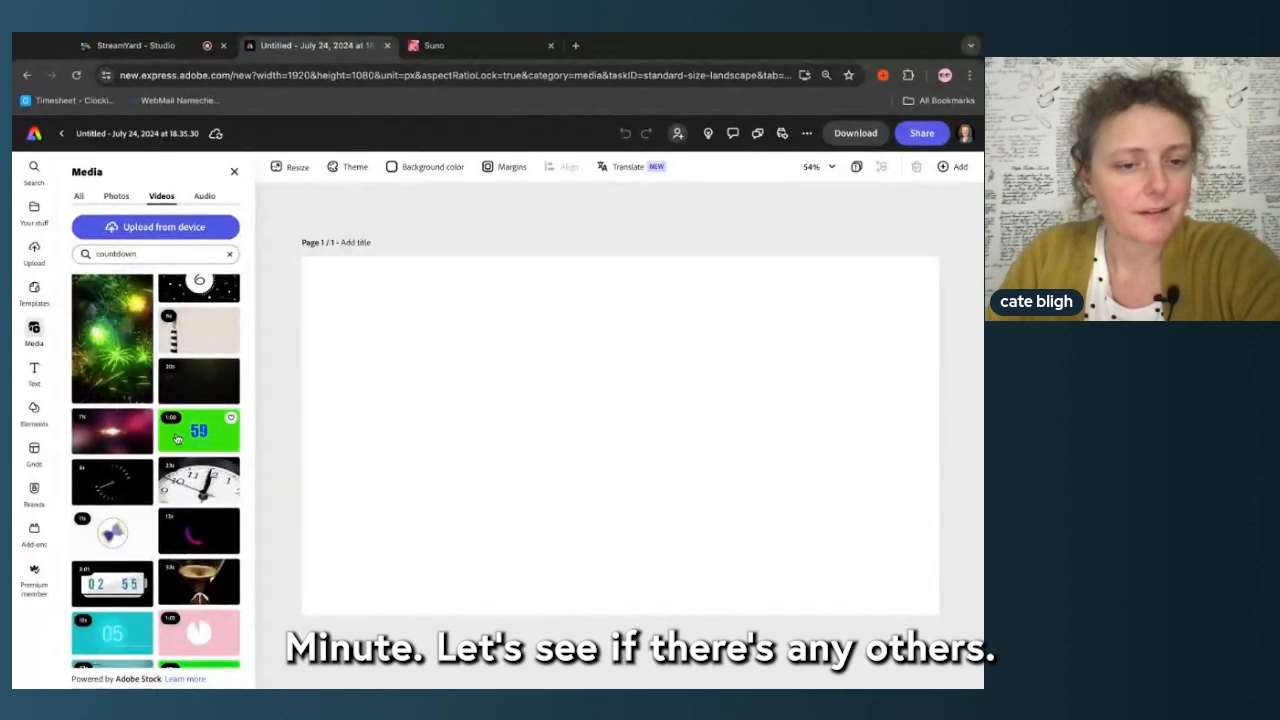
scroll(118, 472, down, 3)
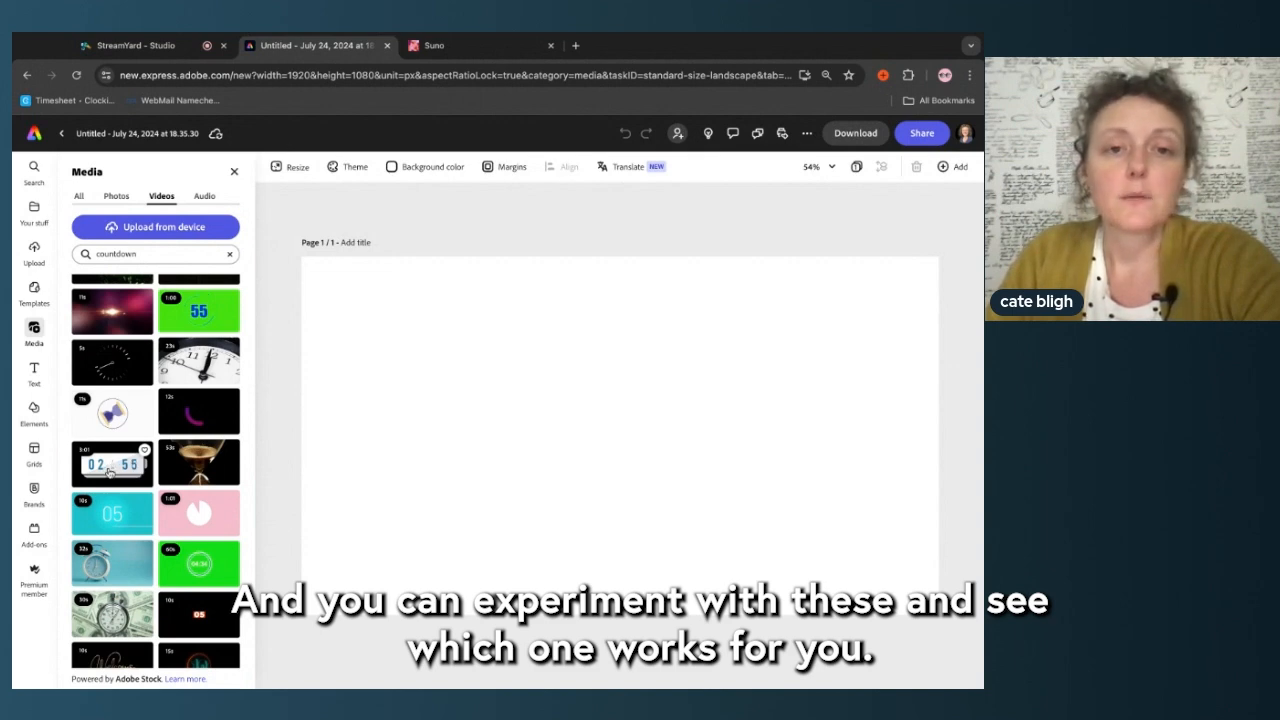
scroll(110, 472, up, 15)
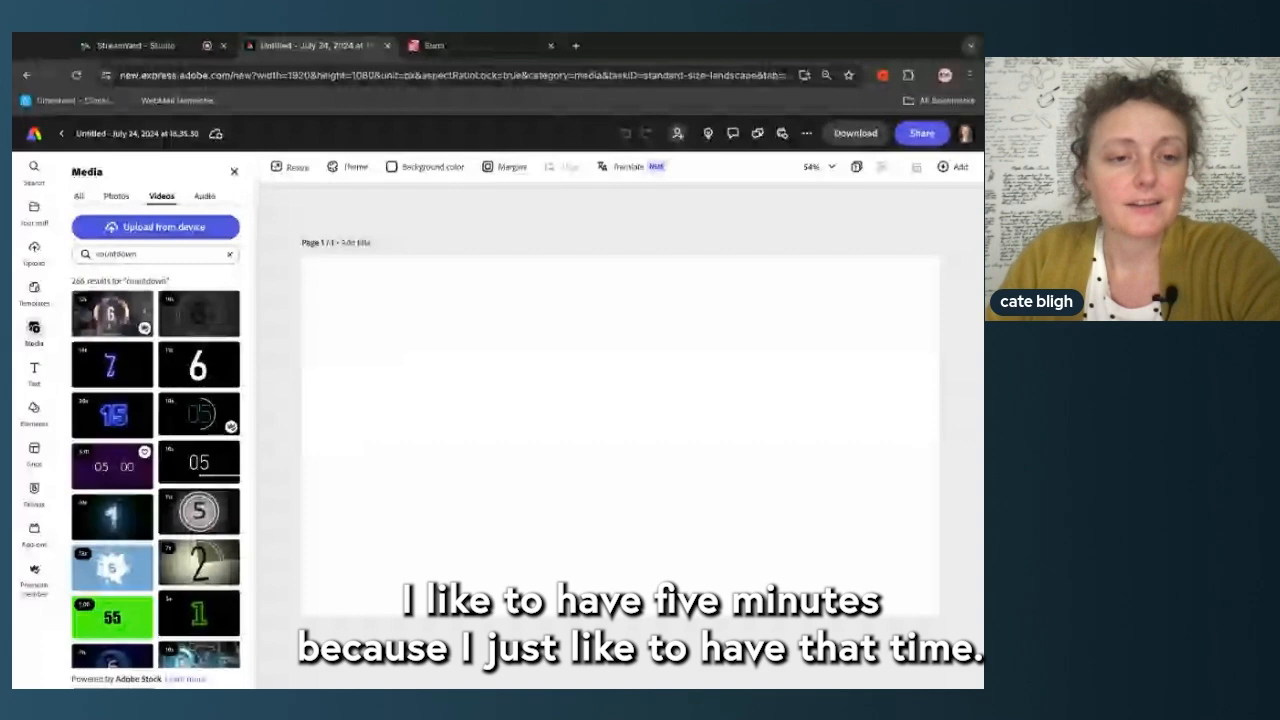
Step: Add the purple five-minute countdown video to the page, and scrub the timeline to its end and back to the start
click(112, 467)
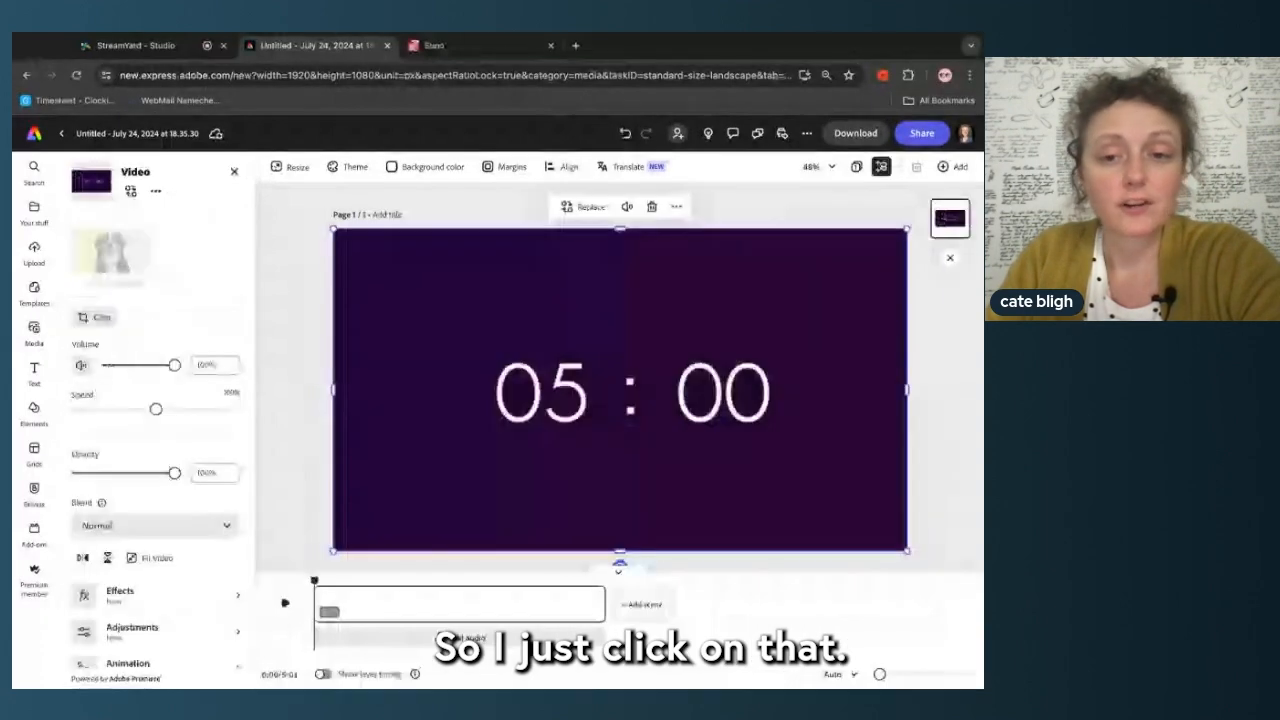
click(290, 428)
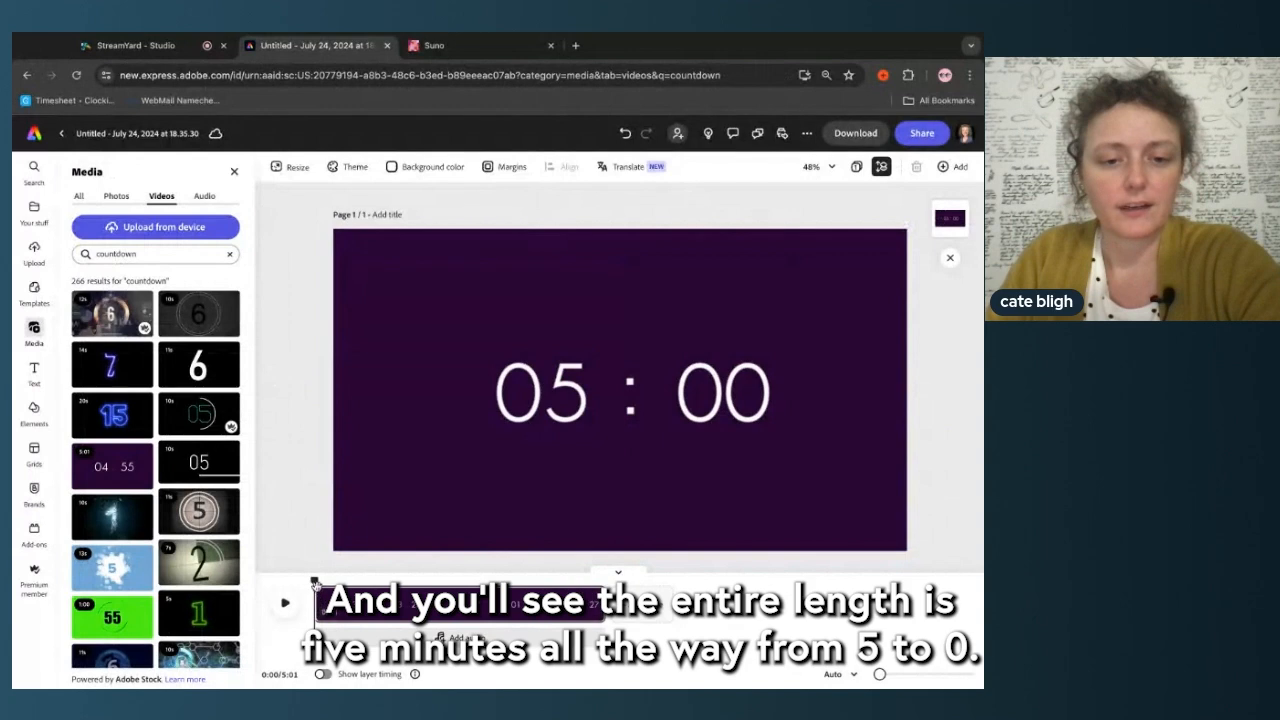
drag(314, 581, 606, 581)
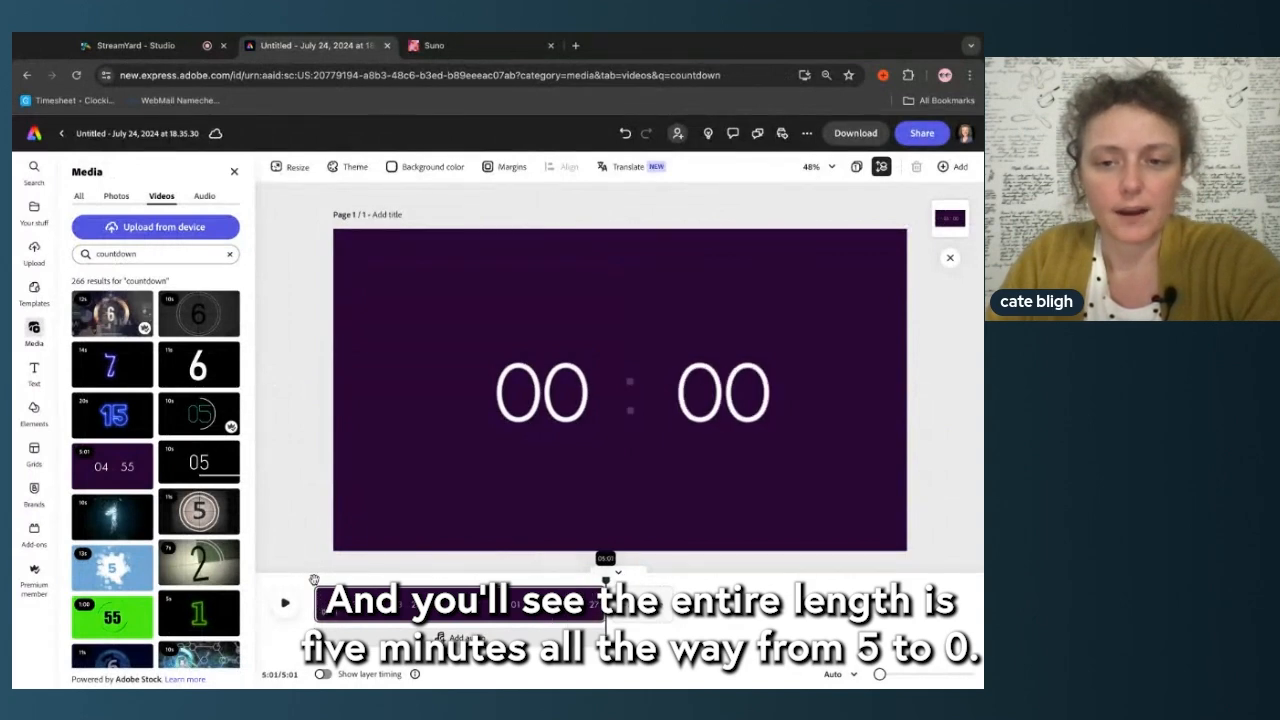
click(314, 581)
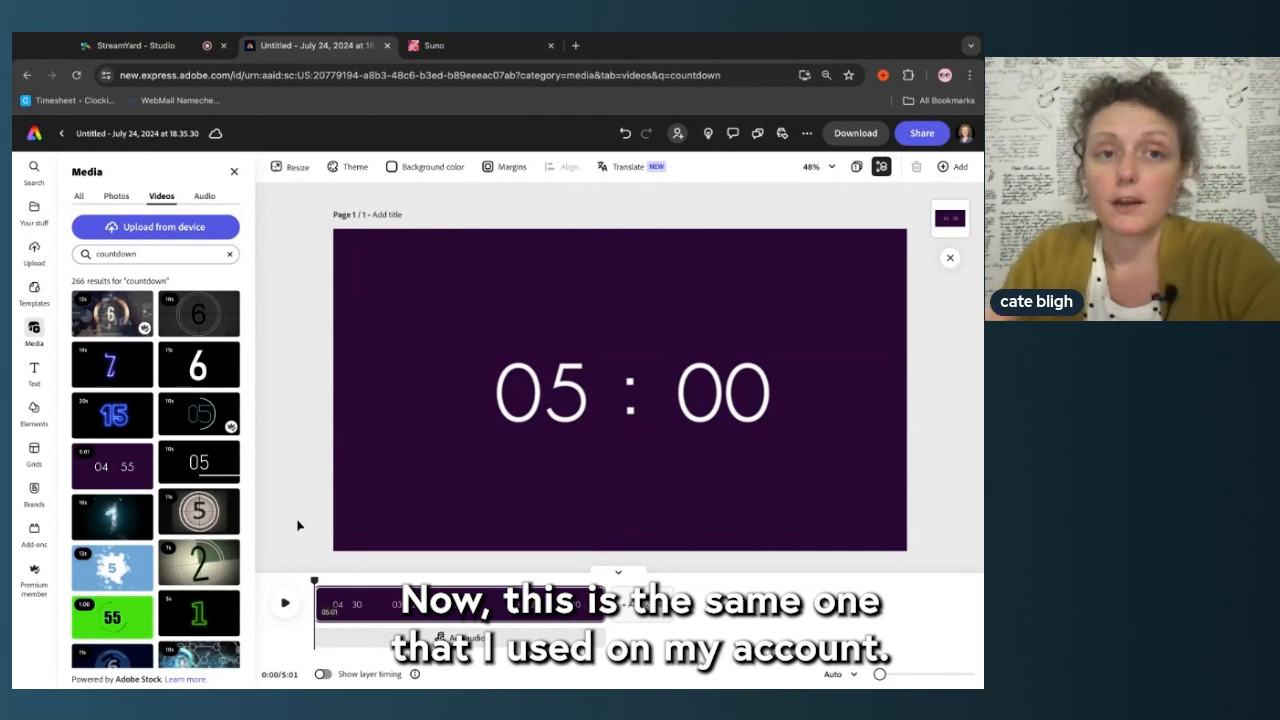
Step: Switch to StreamYard, show the content creator workshop countdown clip on stage to compare its colours, and return to Adobe Express
click(212, 40)
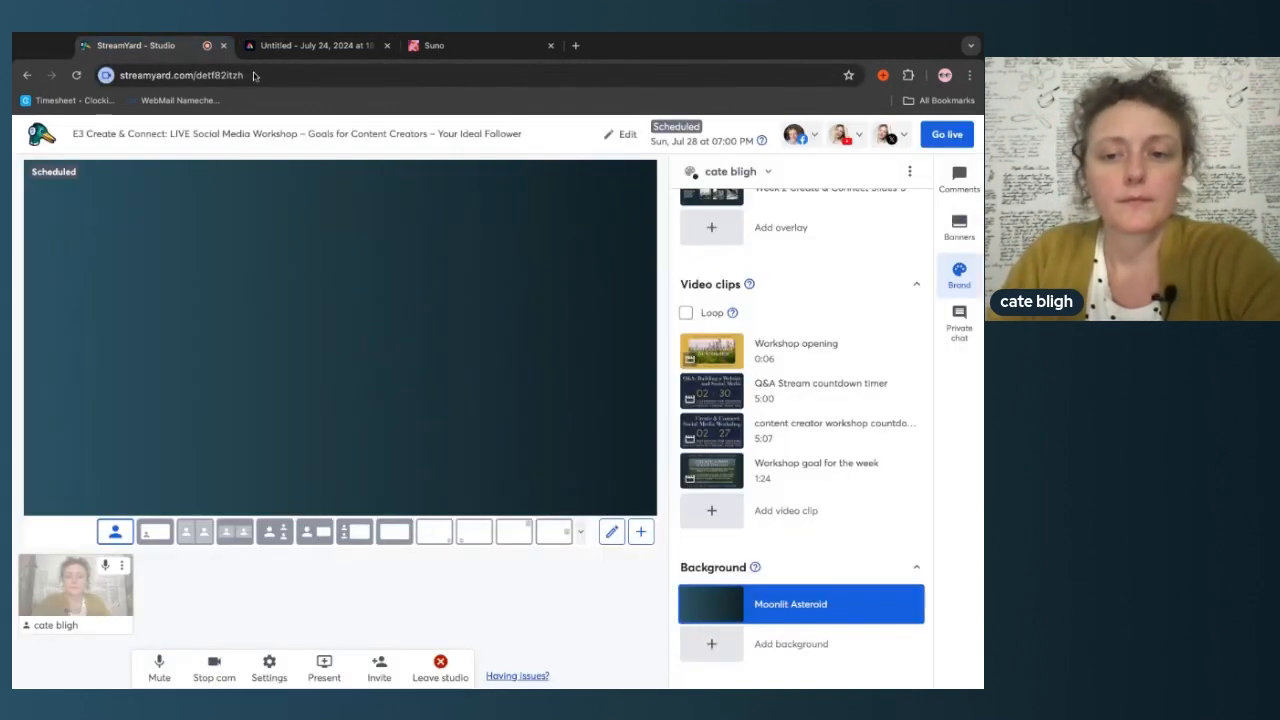
click(813, 436)
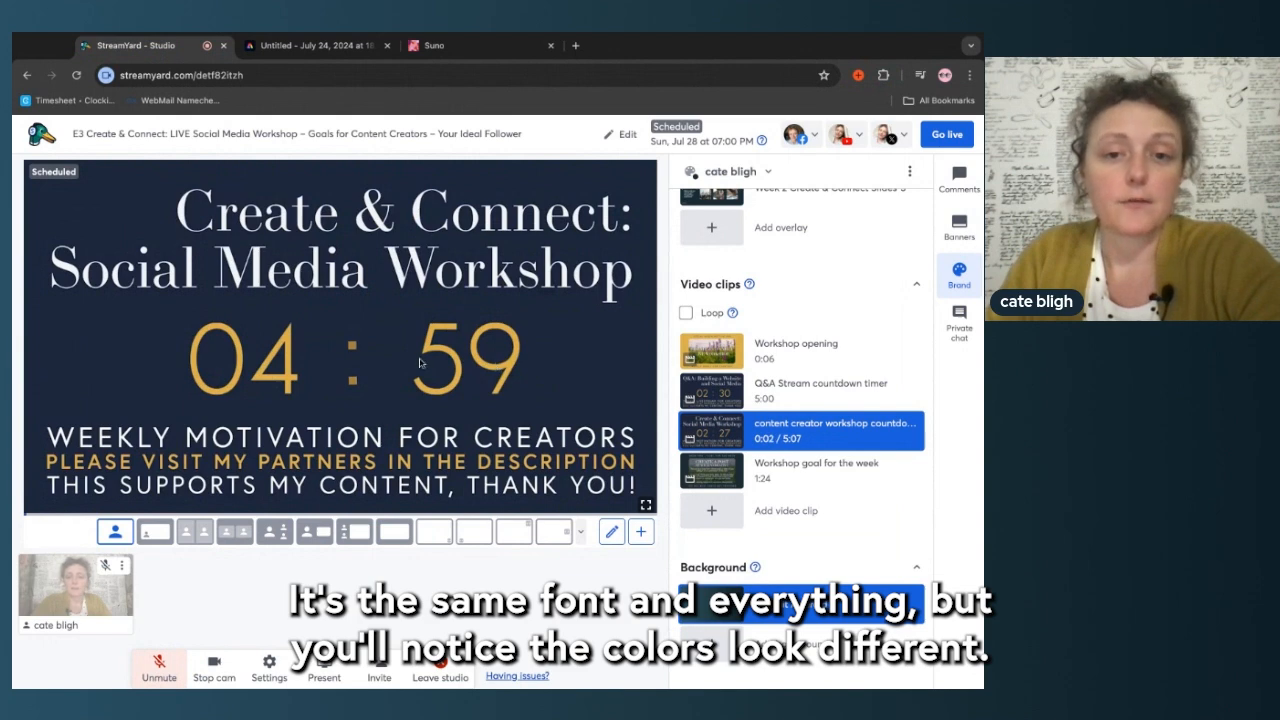
mouse_move(719, 444)
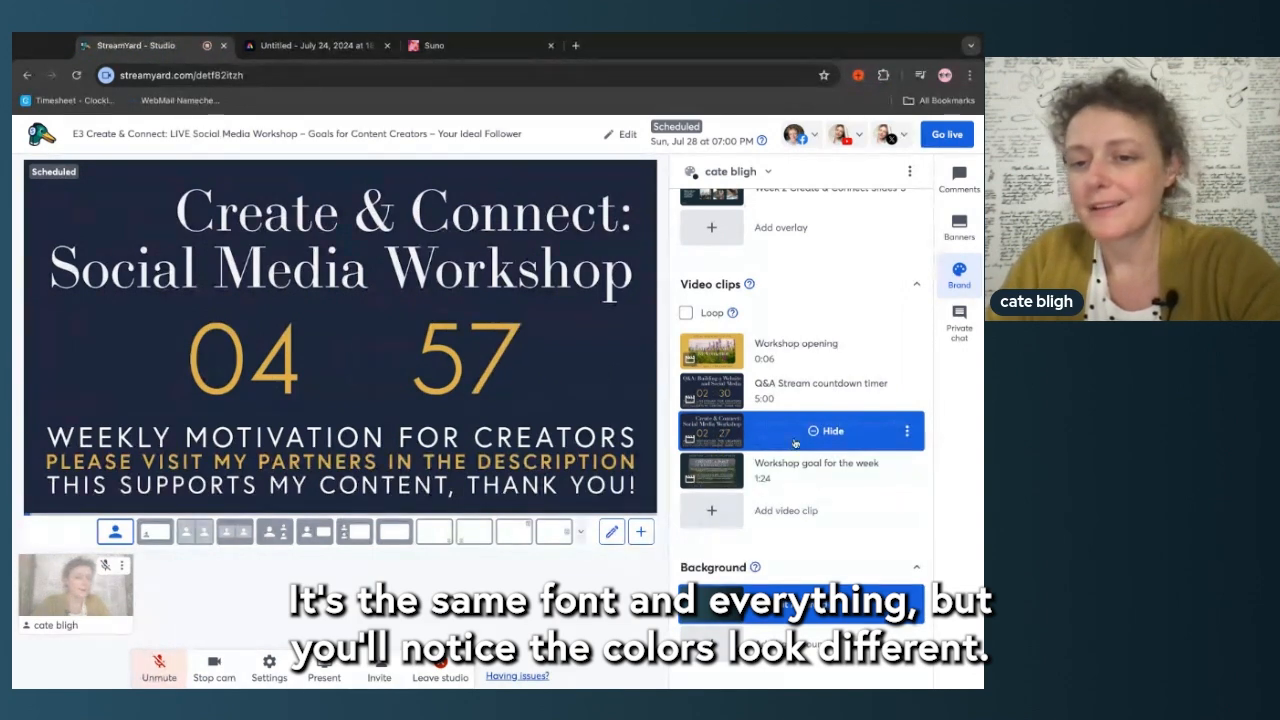
click(315, 45)
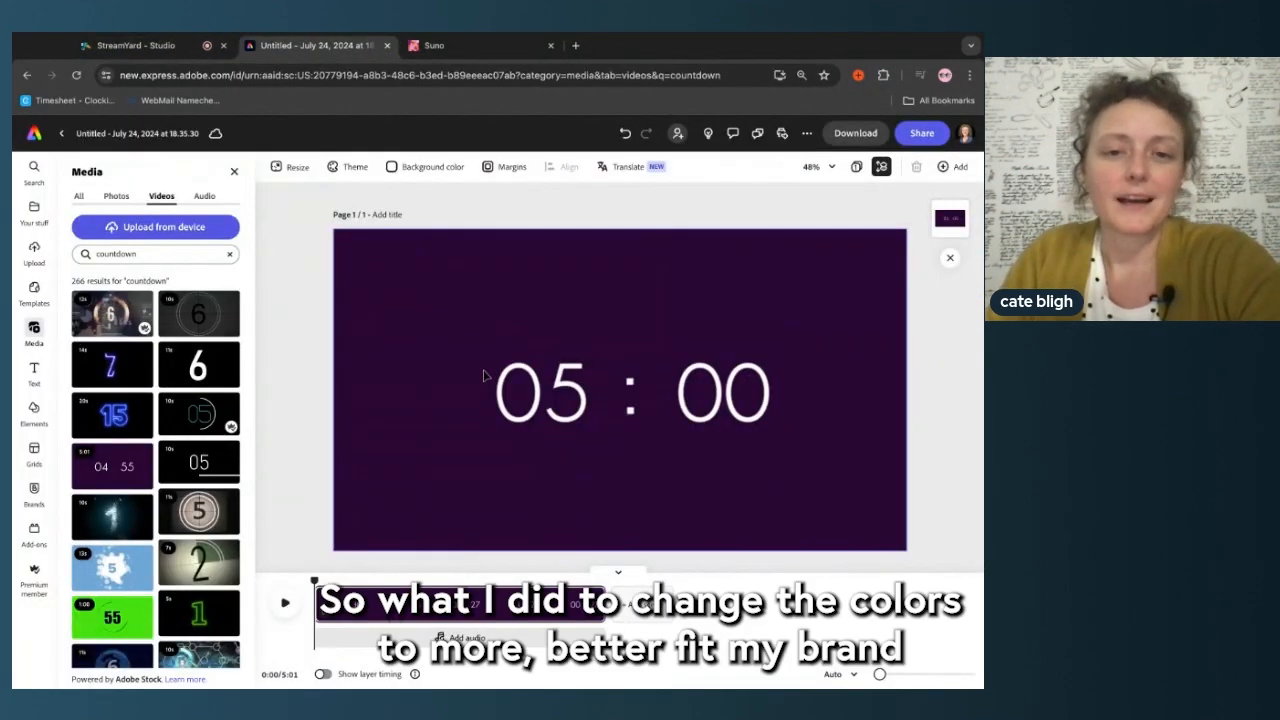
Step: Apply a custom duotone effect to the countdown video and open the duotone colour settings
click(404, 388)
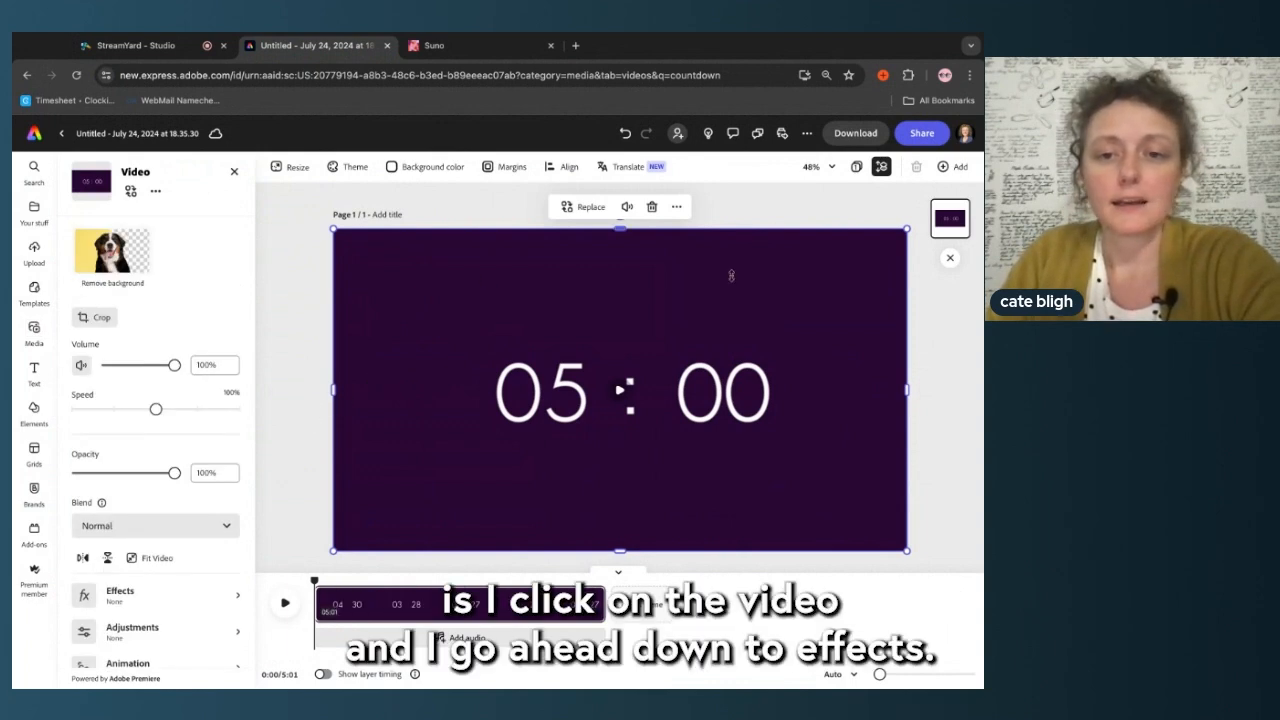
scroll(182, 567, down, 1)
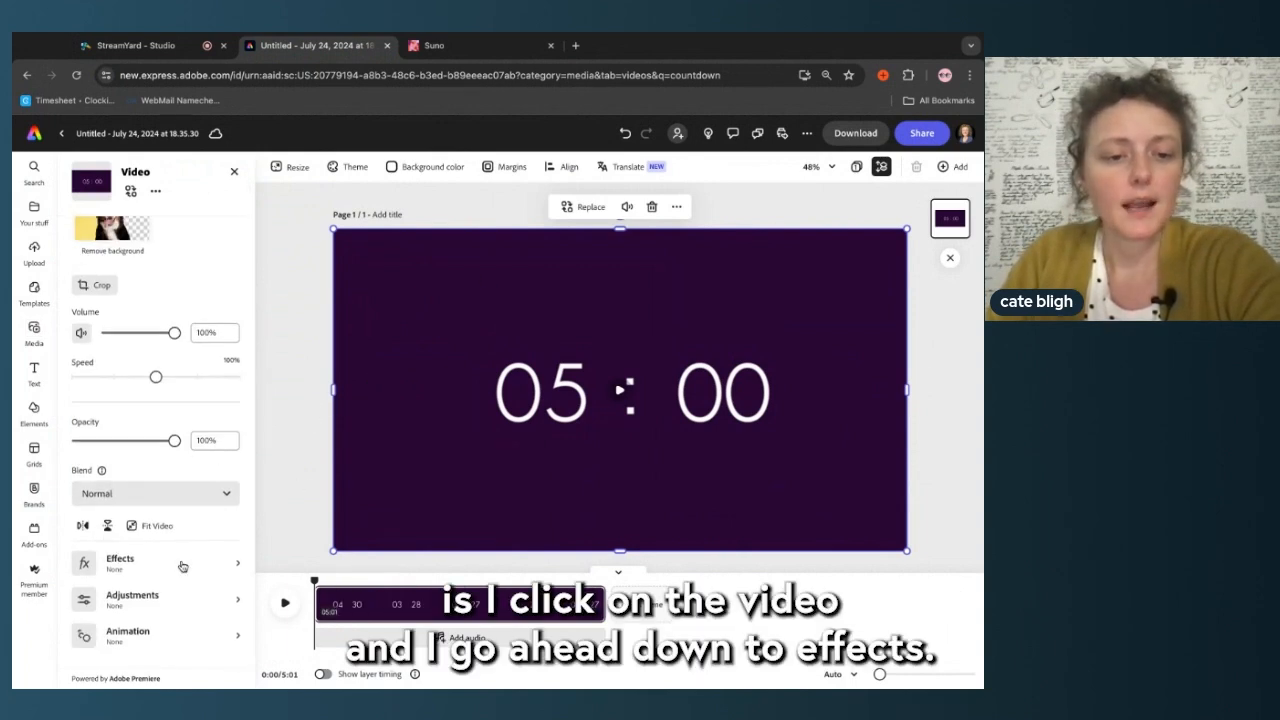
click(182, 567)
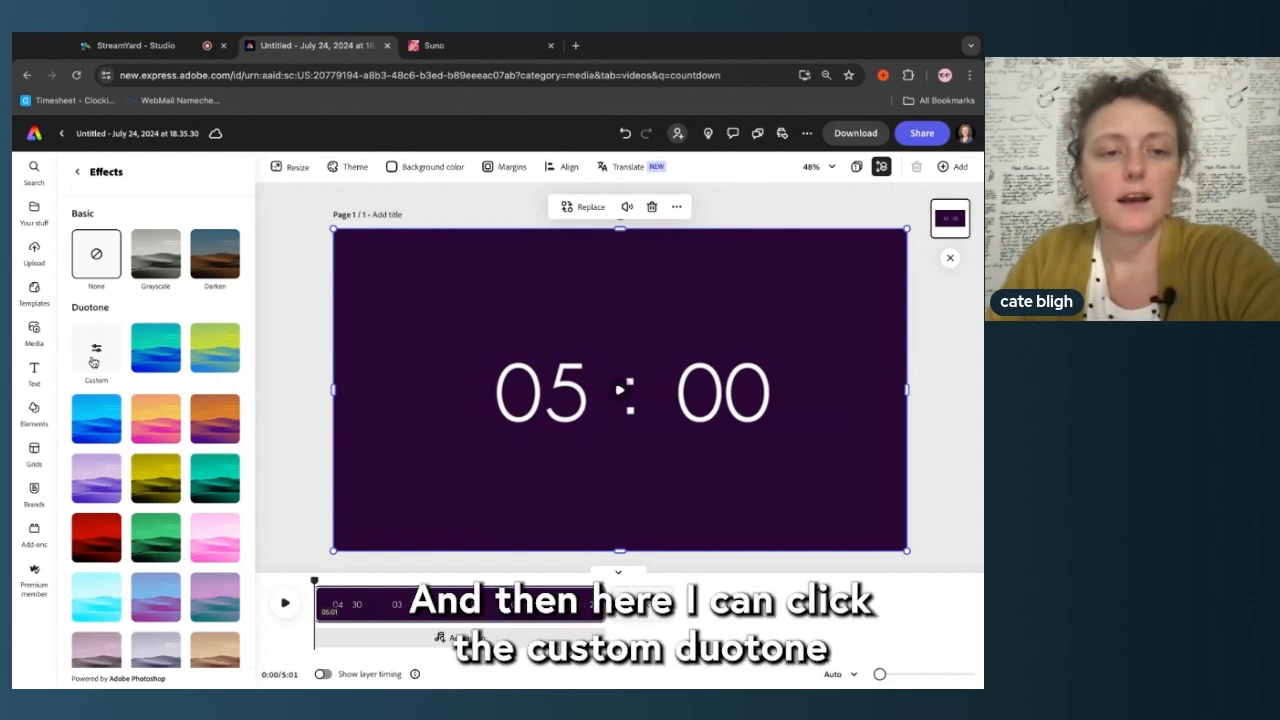
click(98, 351)
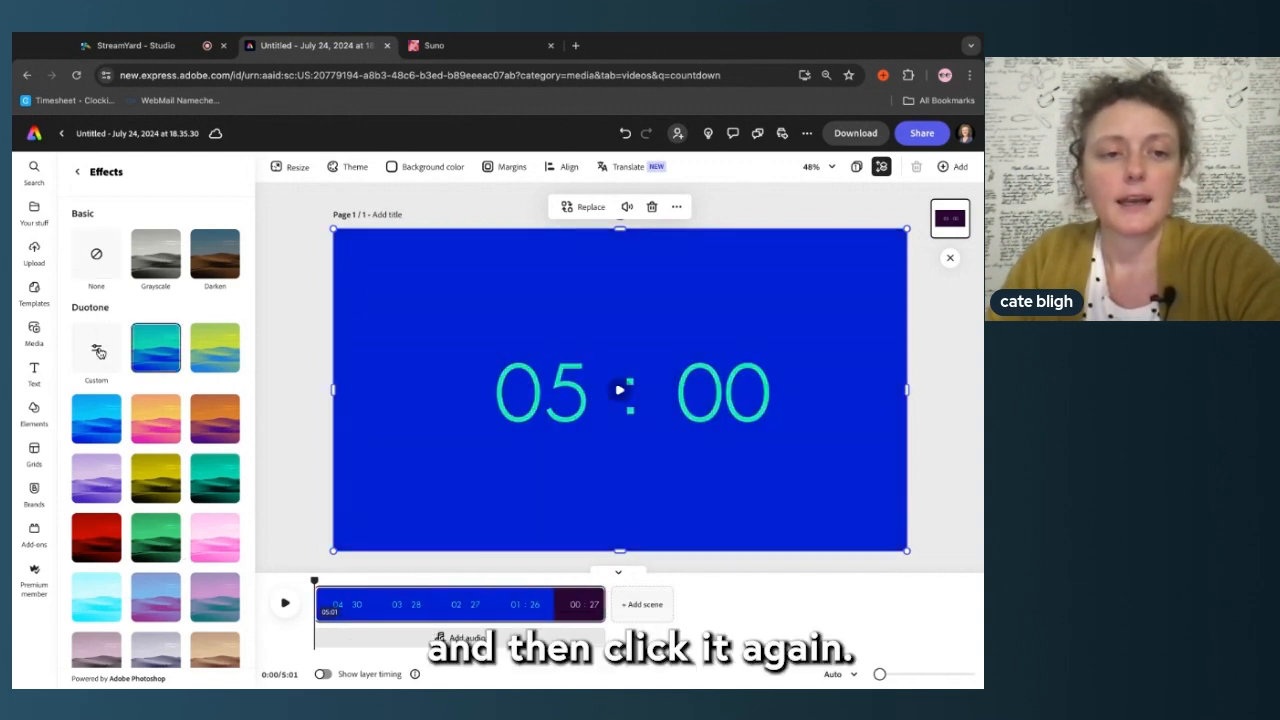
click(96, 348)
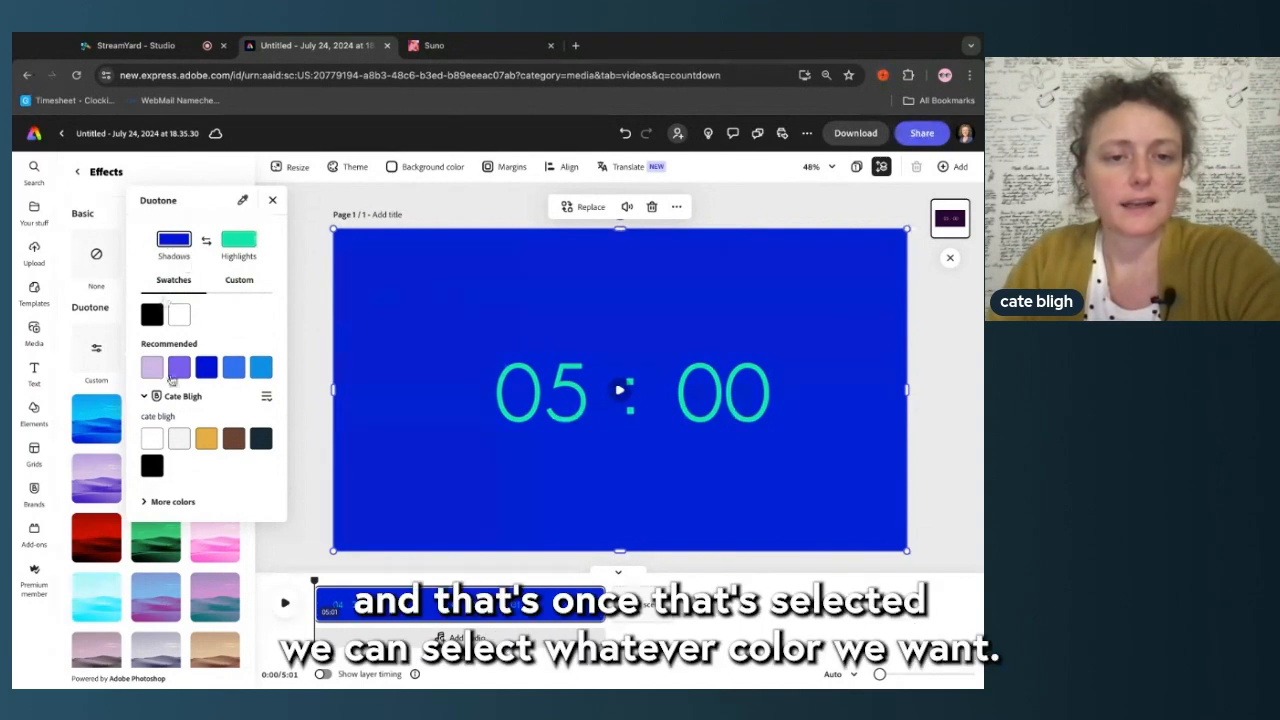
Step: Try black and custom pink #D19797 as the duotone shadows colour, and settle on black #000000
click(152, 315)
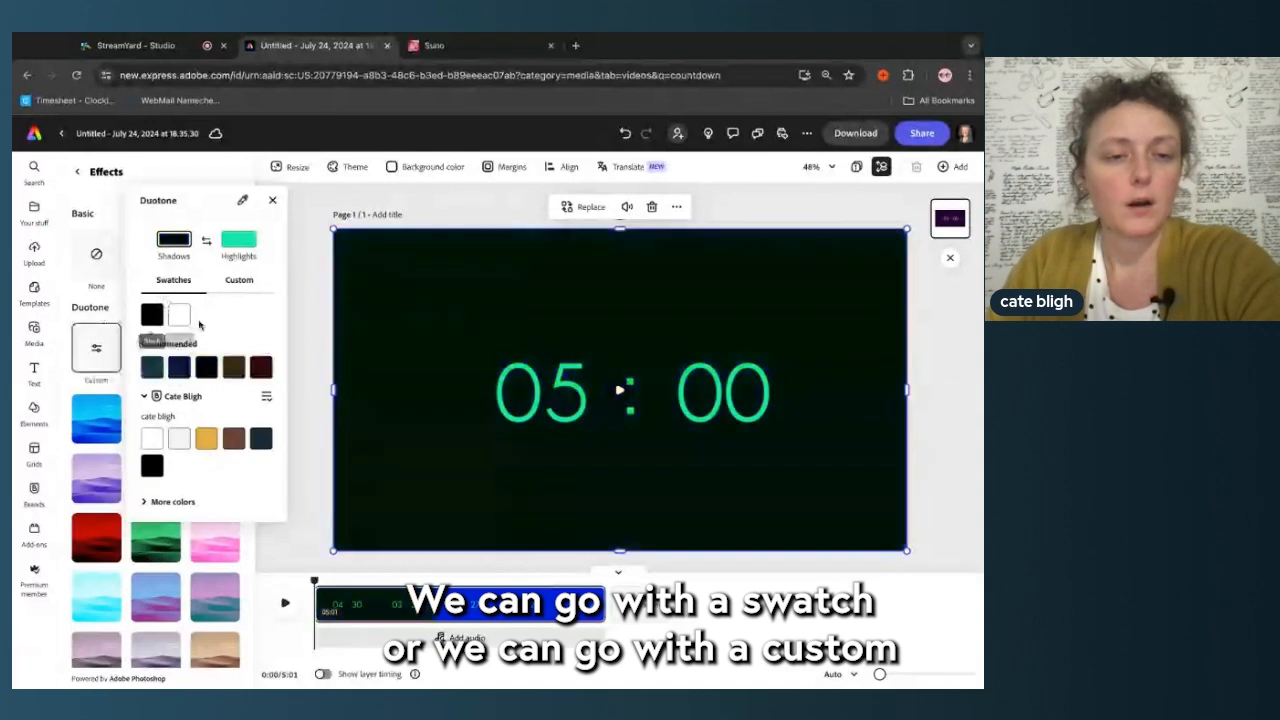
click(239, 280)
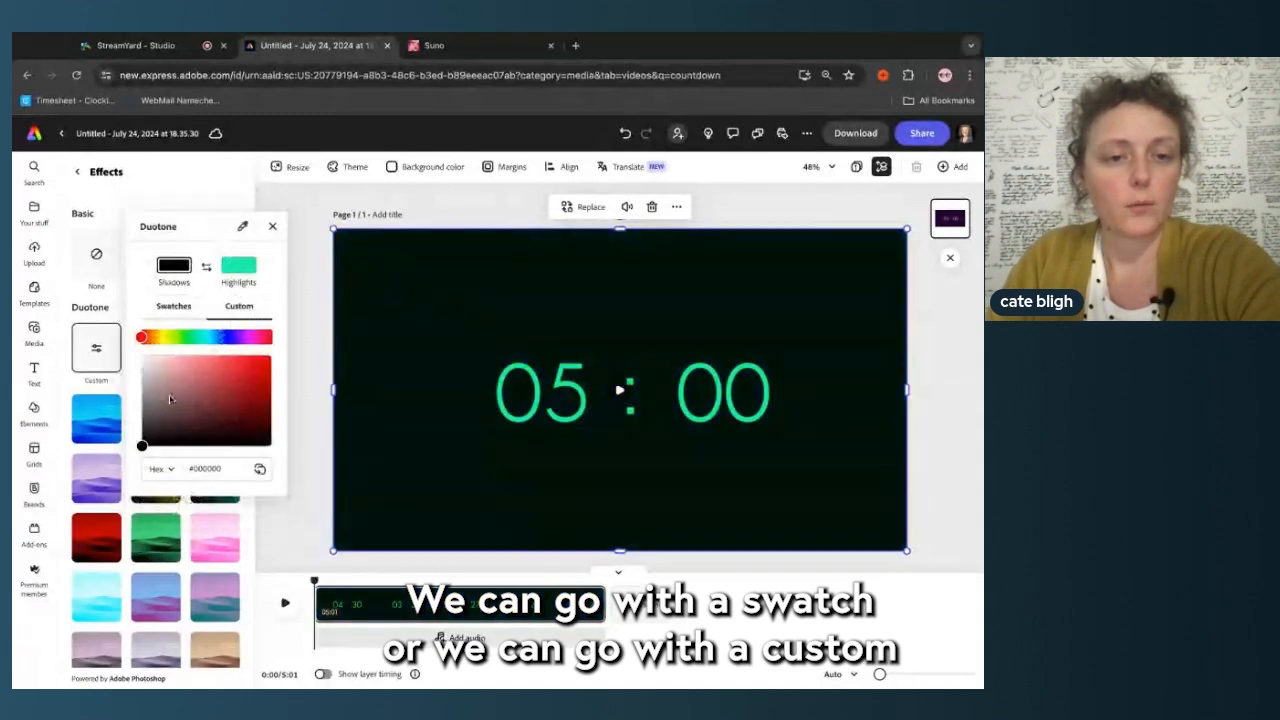
mouse_move(169, 399)
mouse_down()
mouse_move(270, 389)
mouse_move(270, 360)
mouse_move(266, 403)
mouse_move(178, 372)
mouse_up()
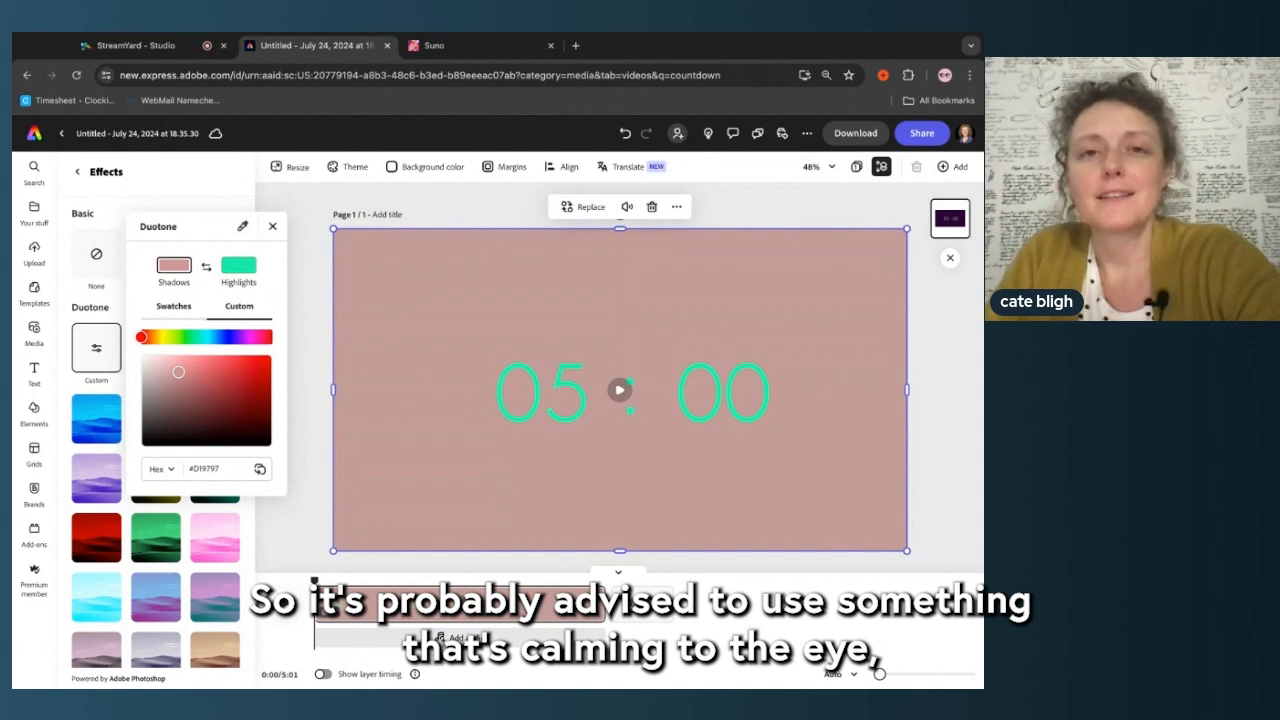
mouse_move(178, 372)
mouse_down()
mouse_move(162, 398)
mouse_move(160, 368)
mouse_move(142, 446)
mouse_up()
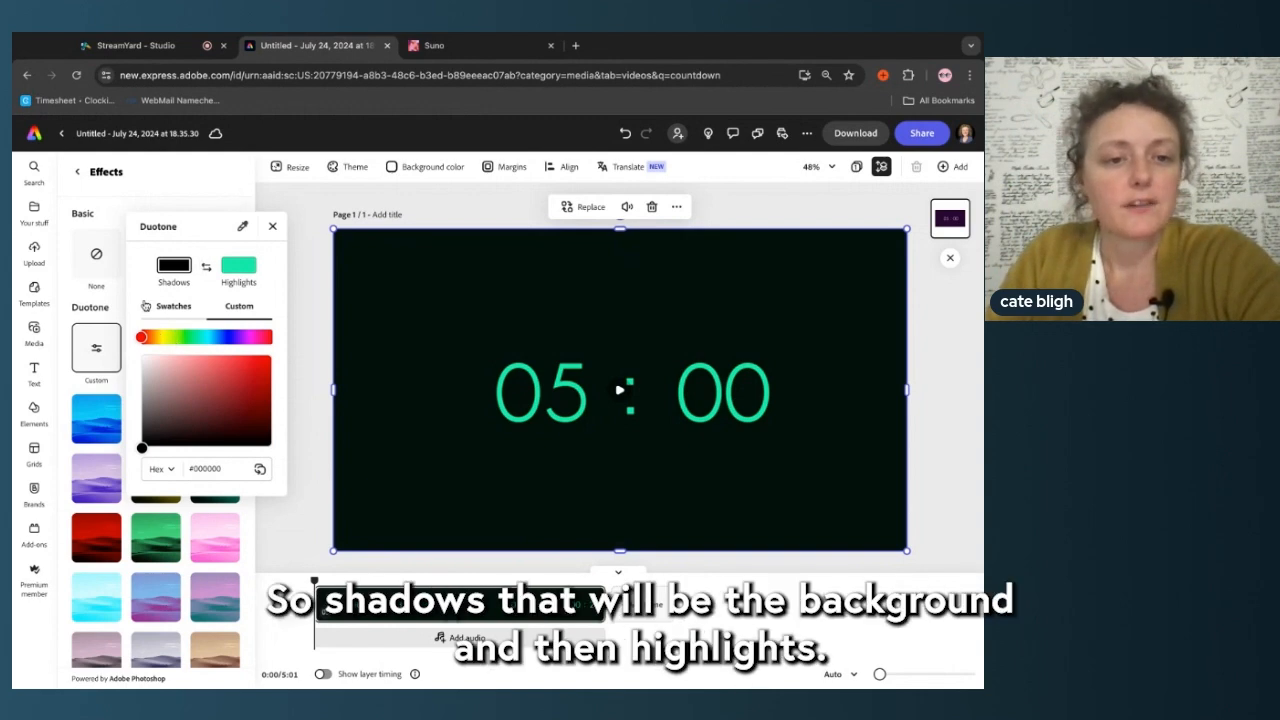
Step: Try light blue, green and turquoise swatches for the duotone highlights, and settle on custom red #E84F4F
click(229, 277)
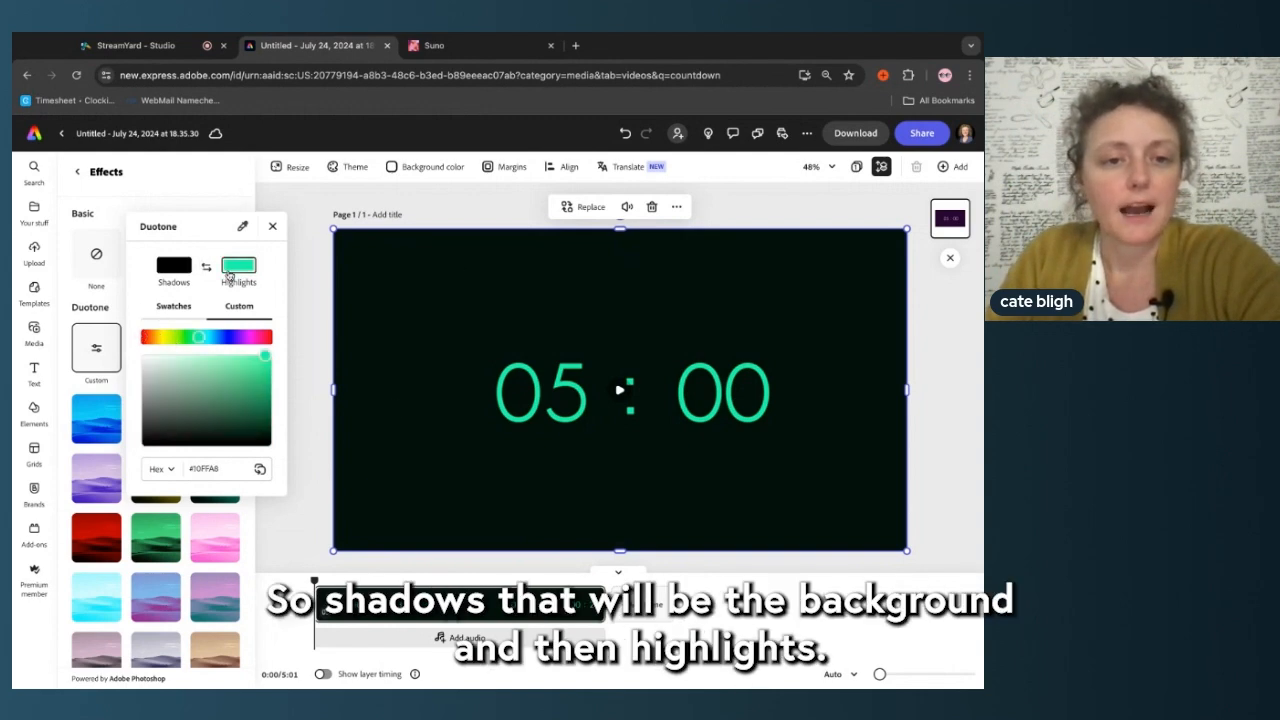
click(182, 308)
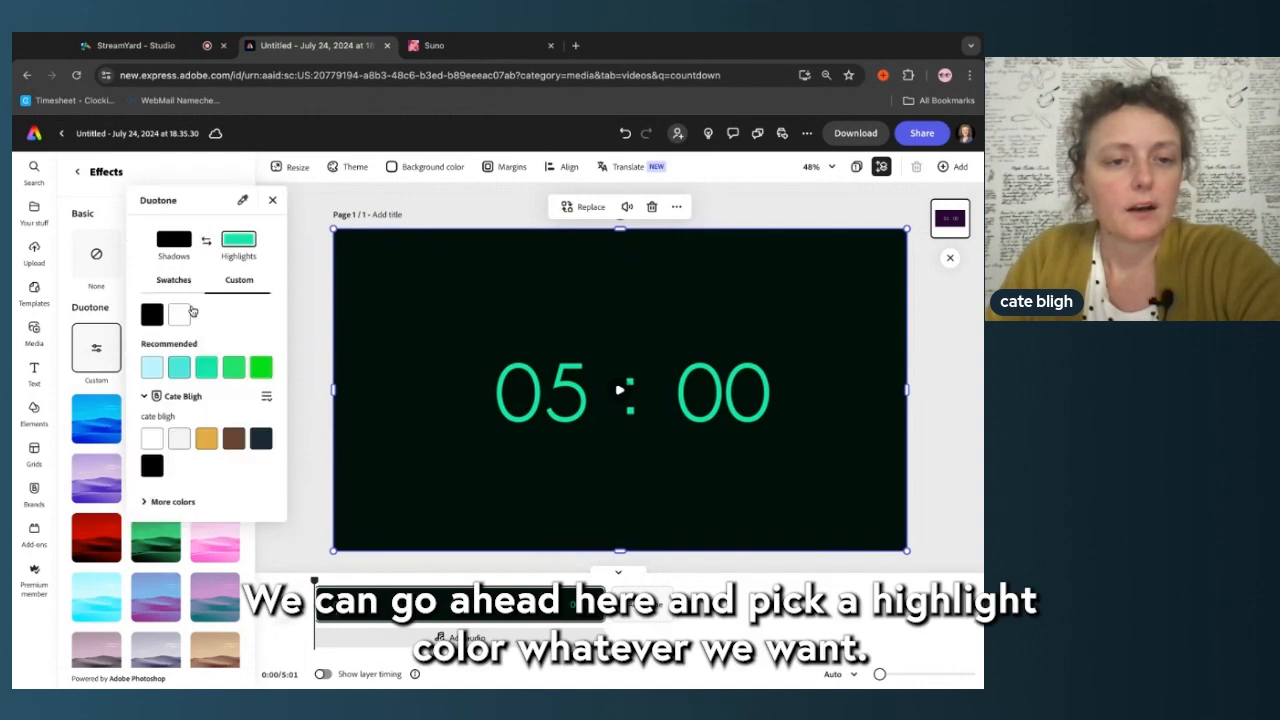
click(152, 369)
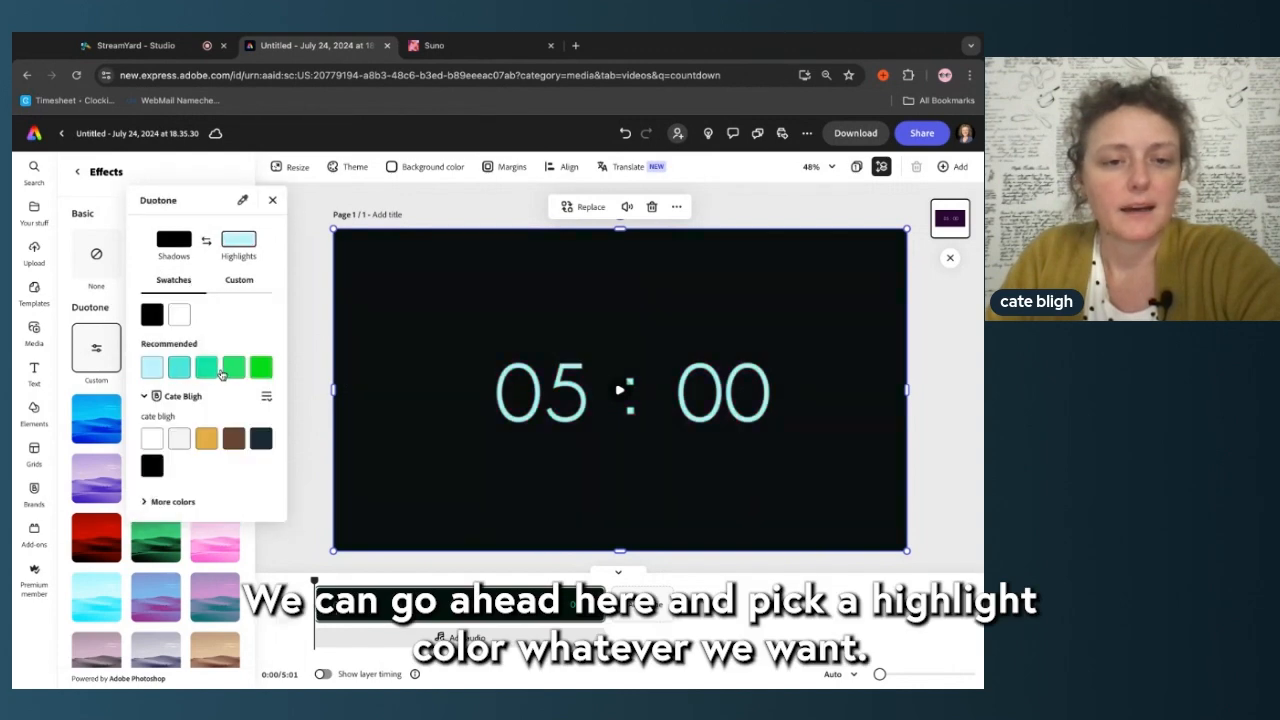
click(233, 369)
click(179, 369)
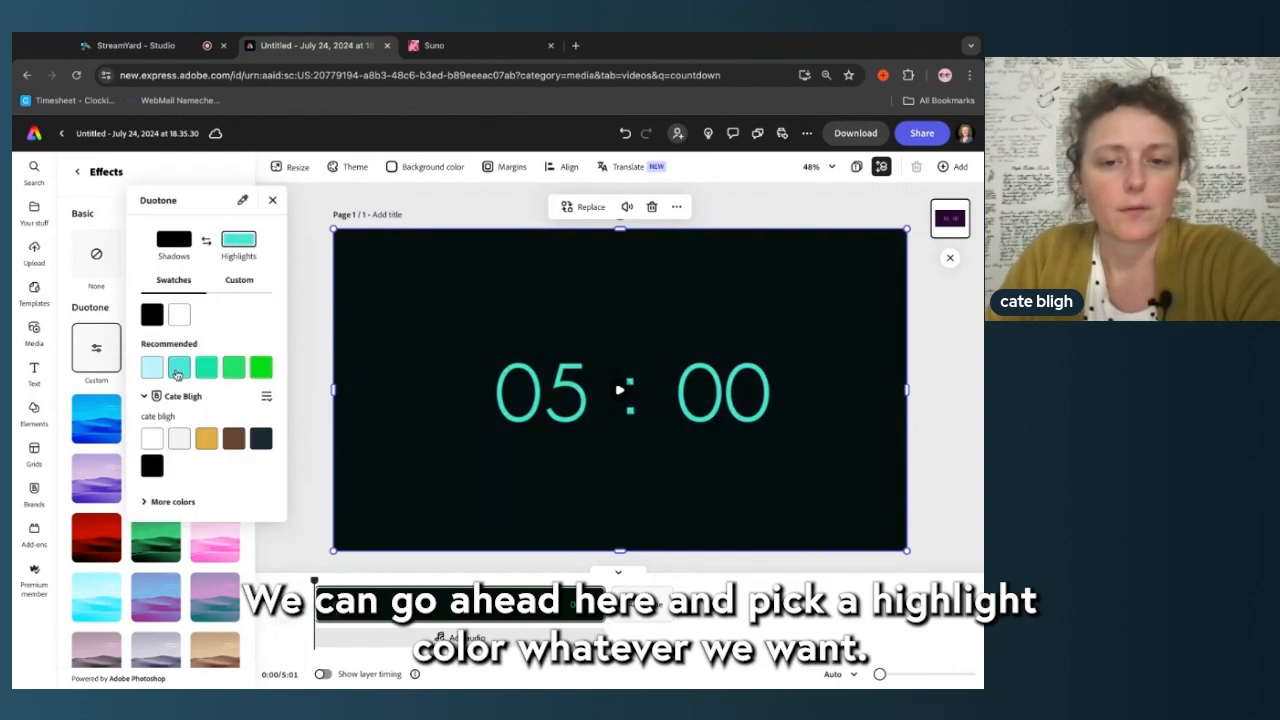
click(239, 281)
click(270, 337)
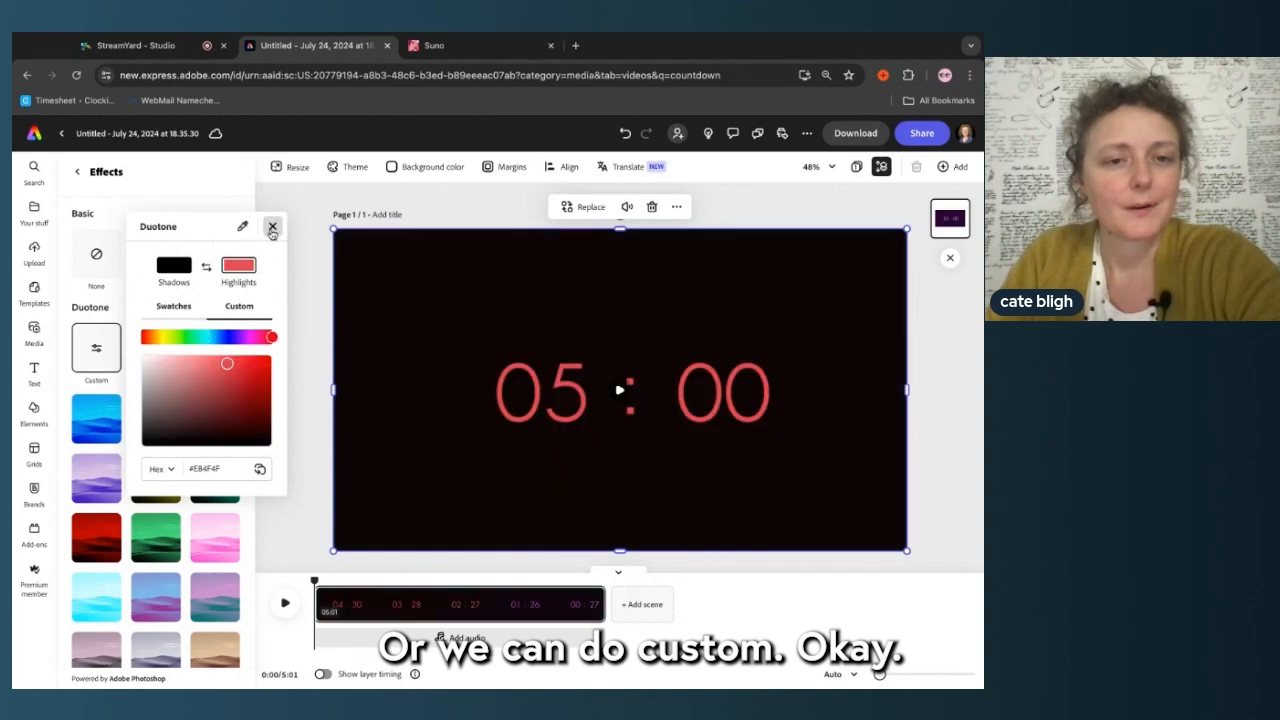
click(273, 227)
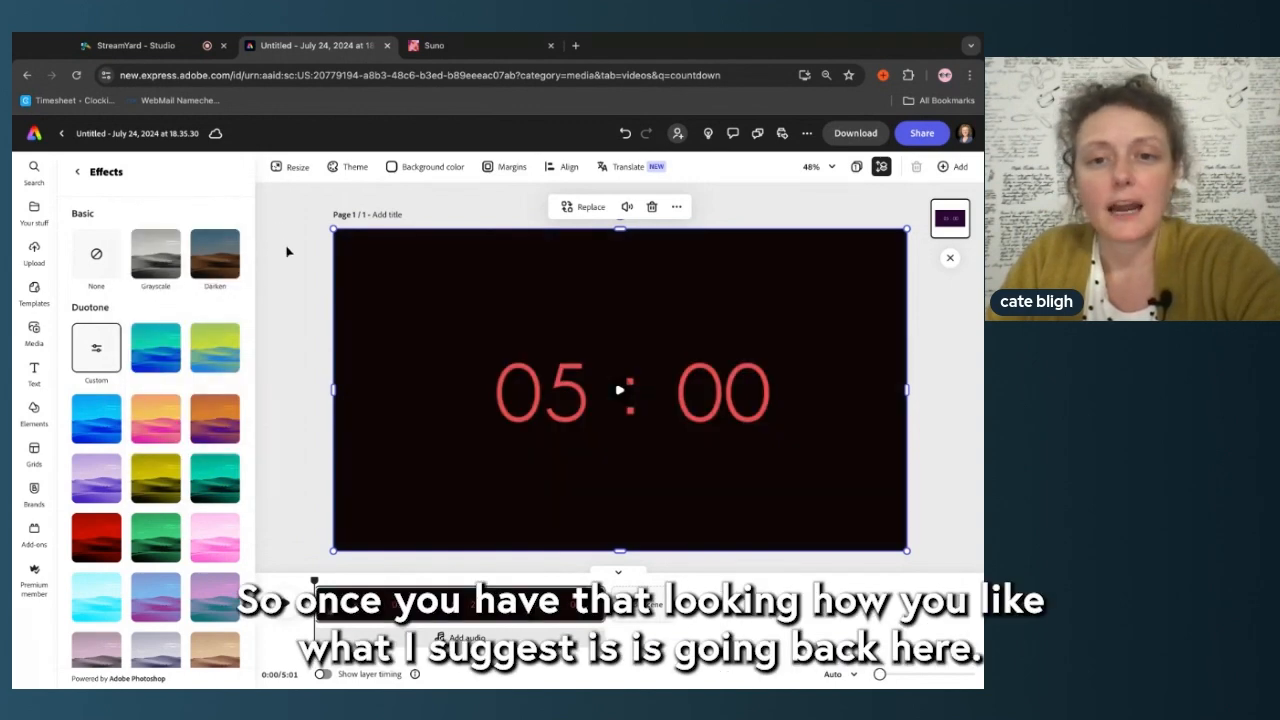
Step: Lock the countdown video on the page and deselect it
click(81, 172)
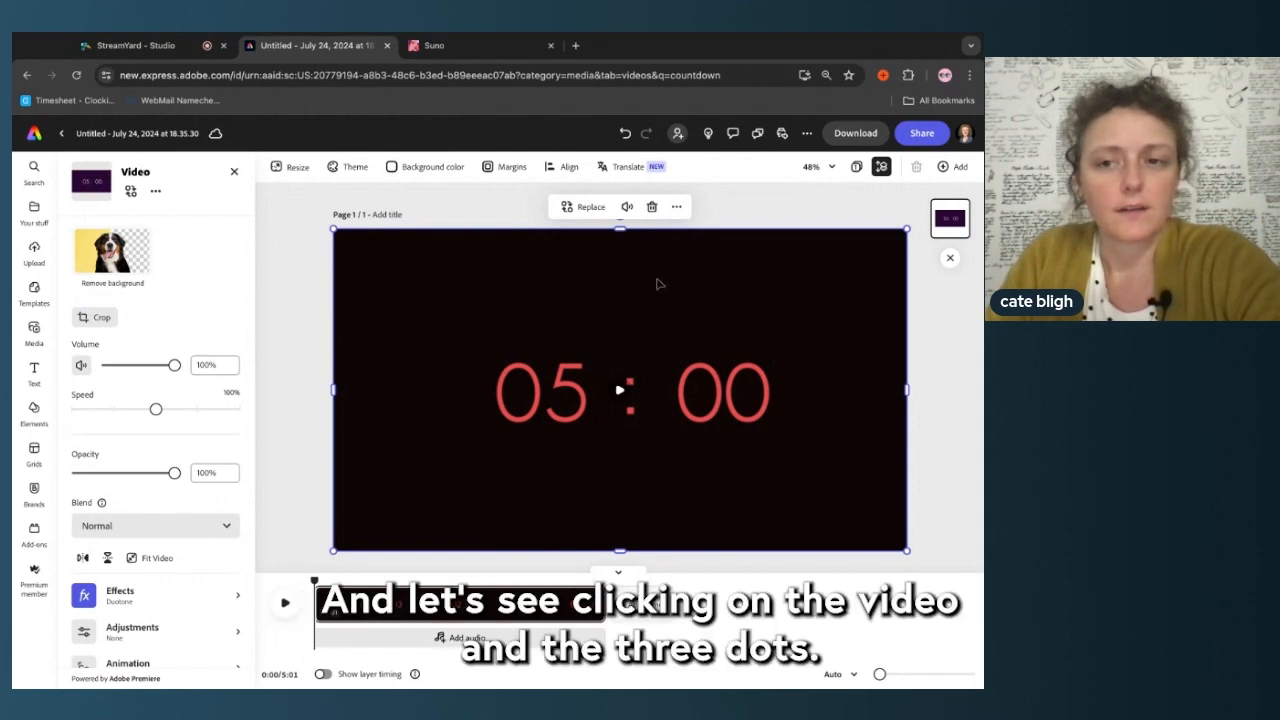
click(156, 190)
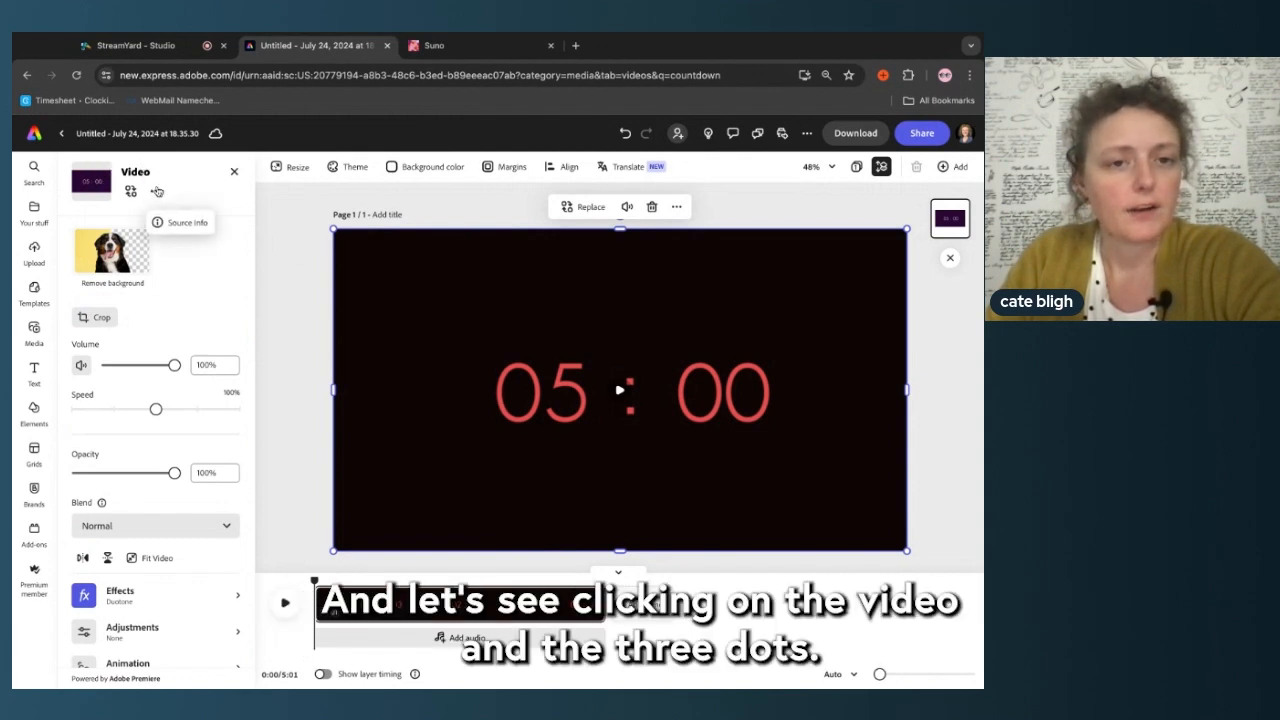
click(677, 208)
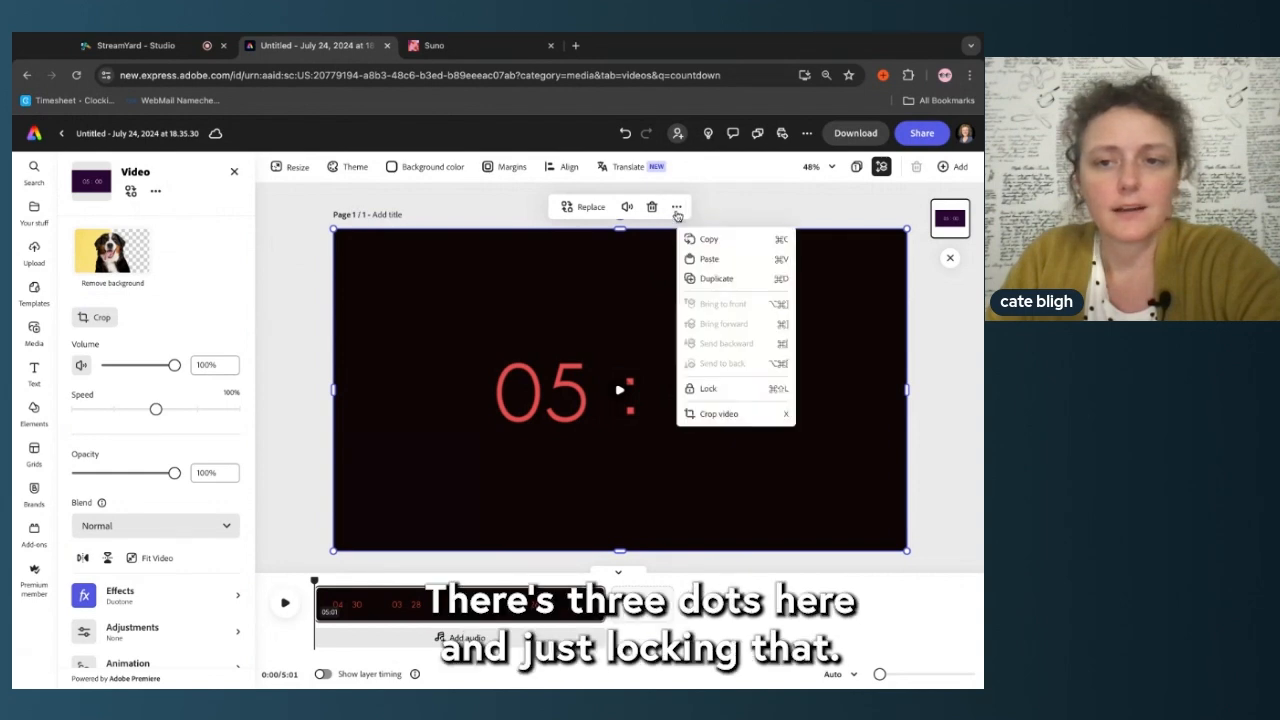
click(708, 388)
click(300, 383)
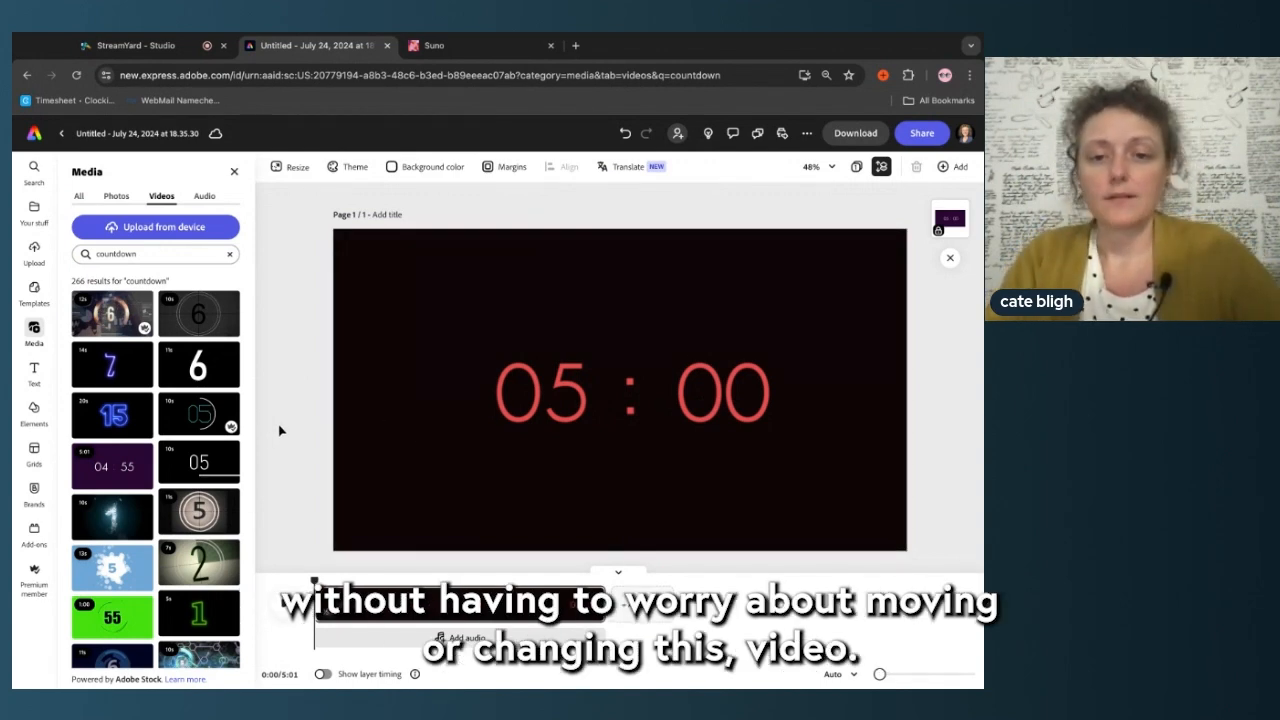
Step: Browse the preformatted text designs and add the "Think outside the box" phrase to the page
click(33, 372)
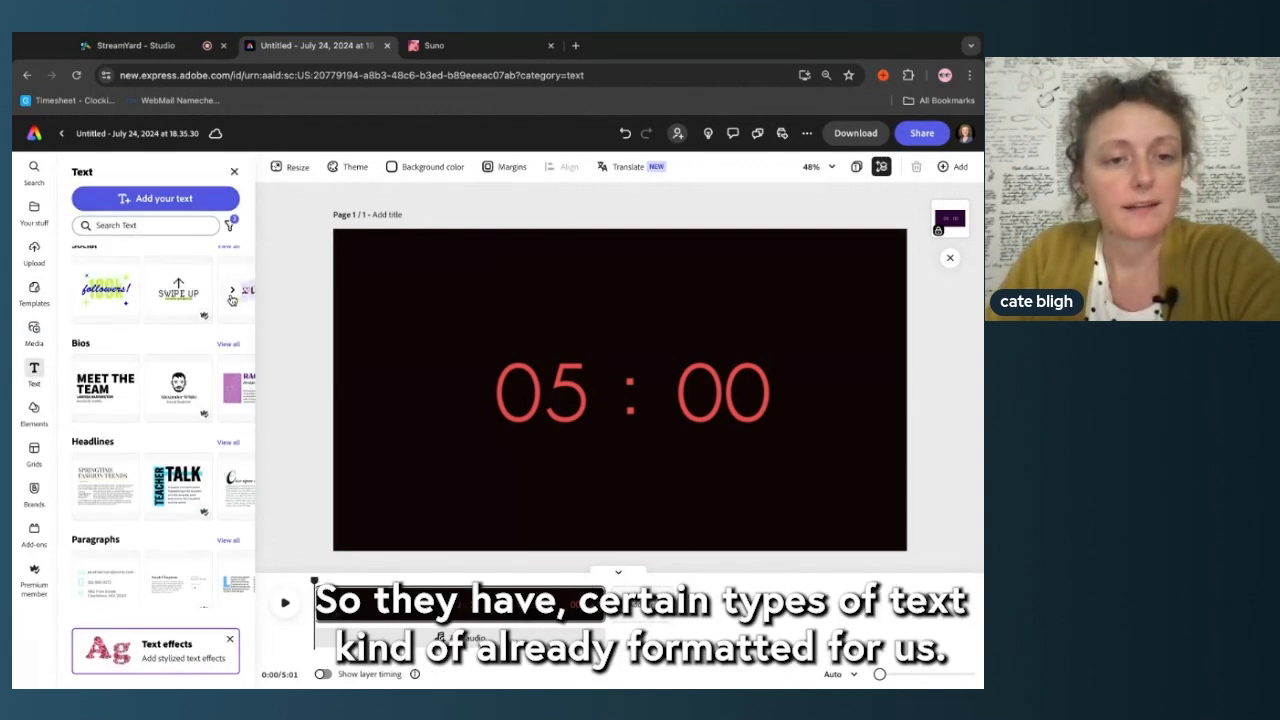
scroll(231, 305, down, 3)
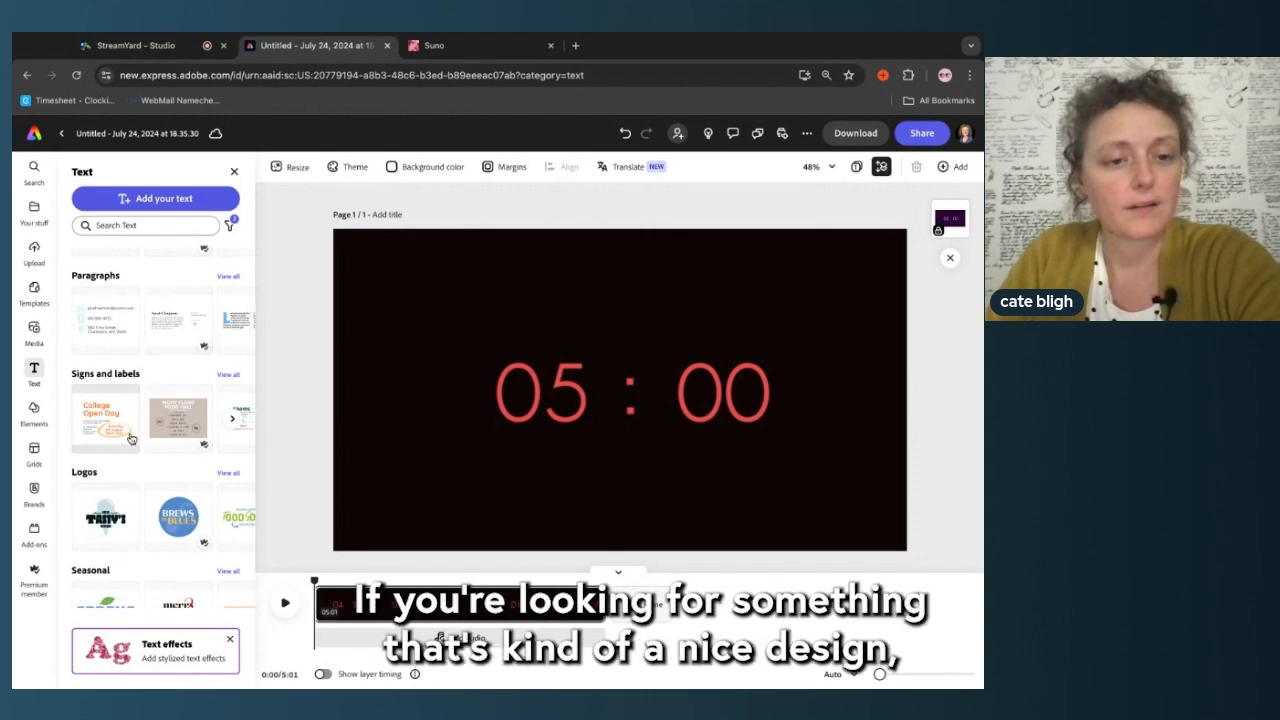
scroll(130, 438, down, 2)
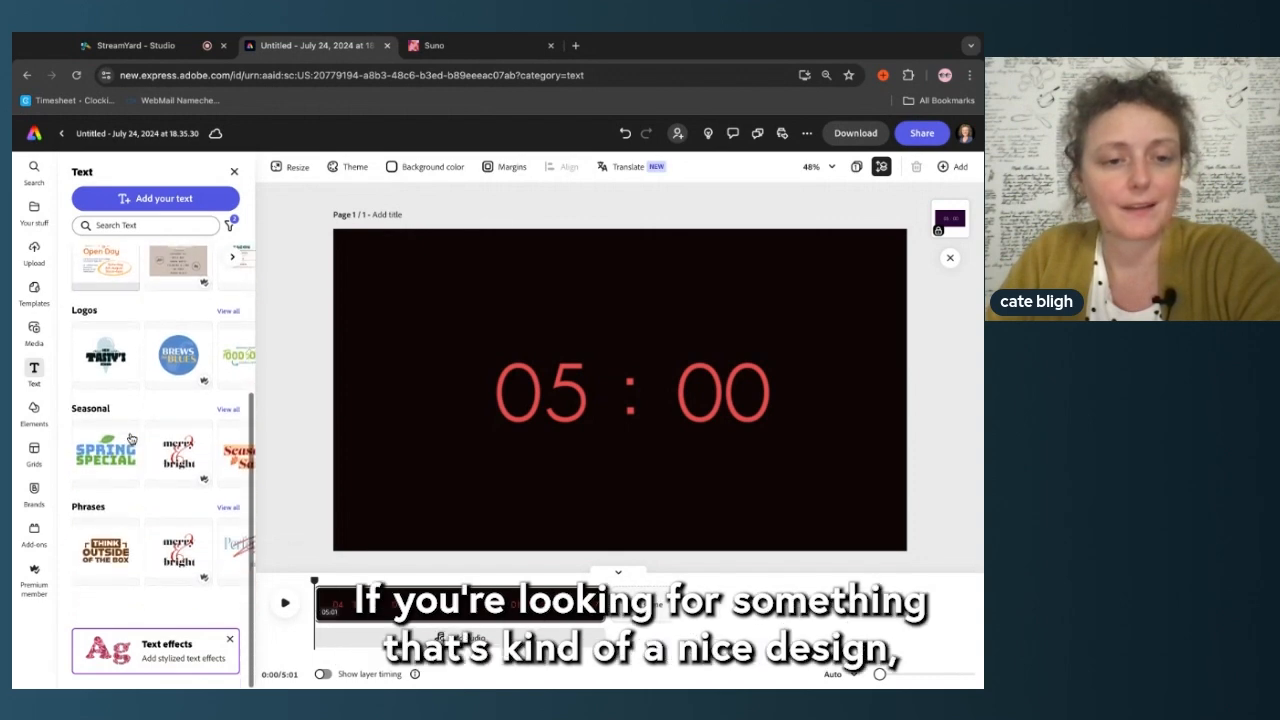
click(113, 568)
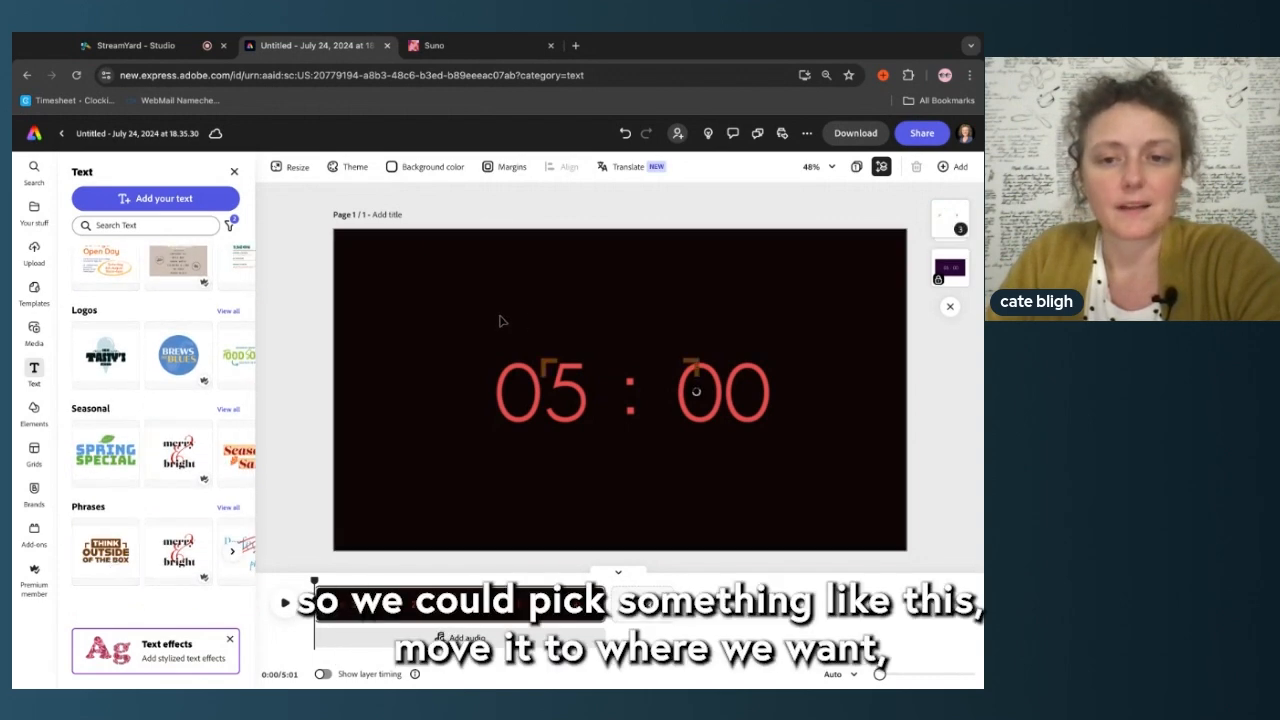
Step: Move the "Think outside the box" group above the timer digits, enlarge it slightly and keep it horizontally centred
drag(674, 394, 674, 296)
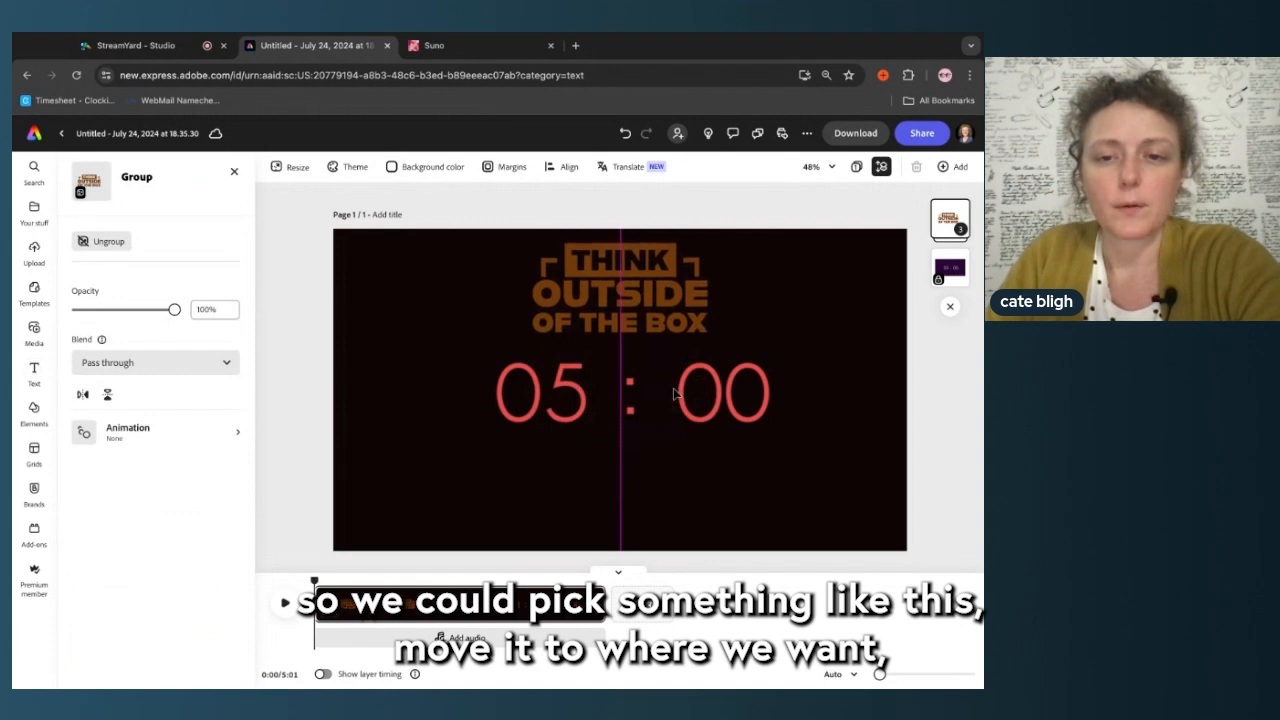
drag(533, 335, 507, 346)
drag(599, 306, 612, 302)
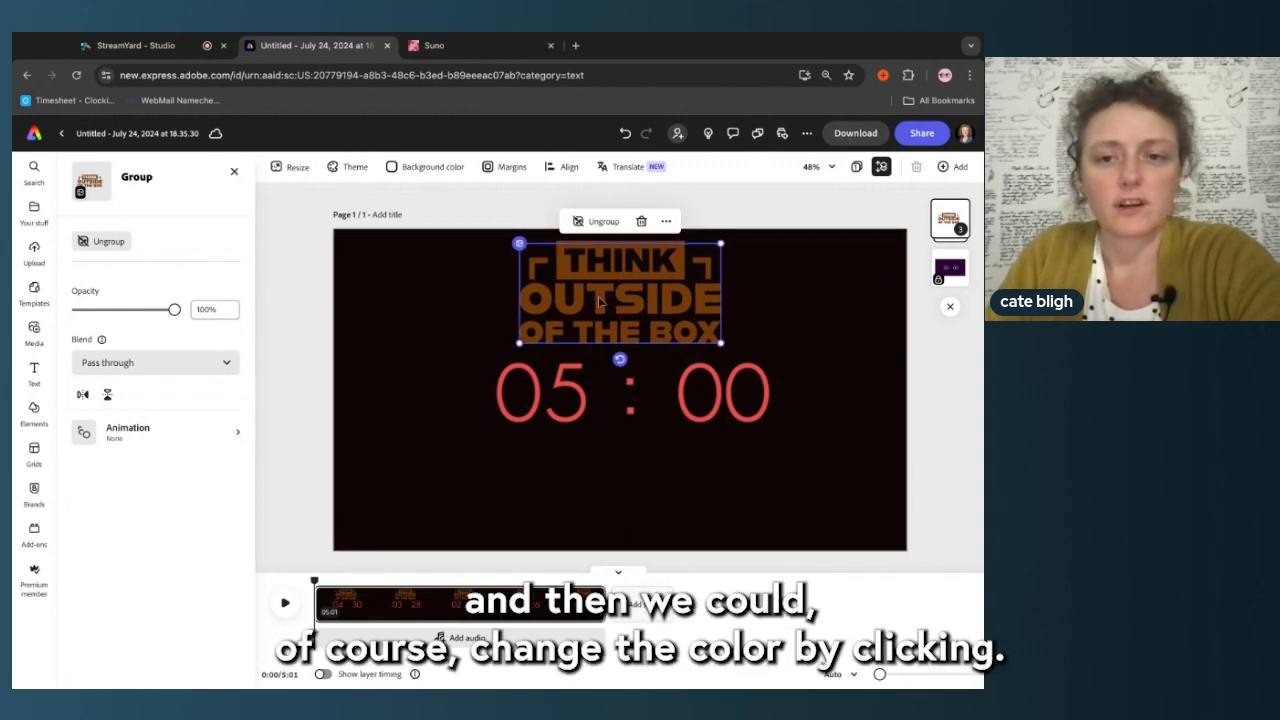
click(628, 305)
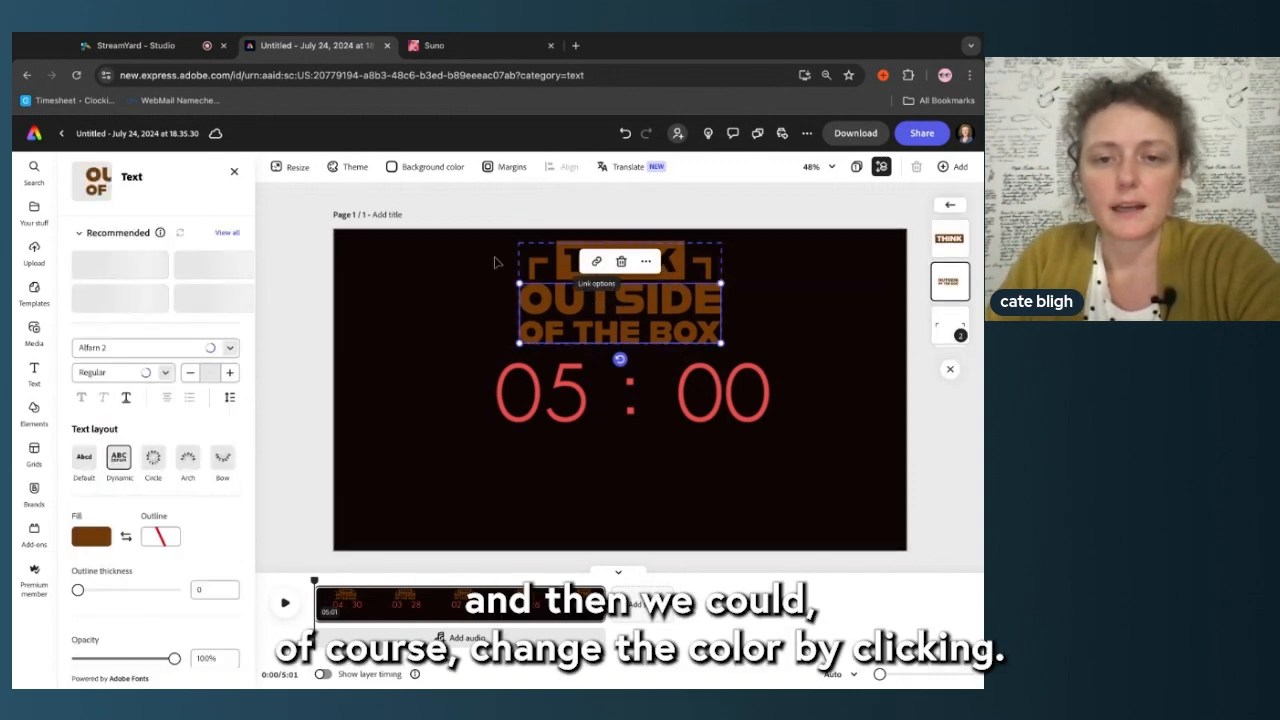
click(533, 221)
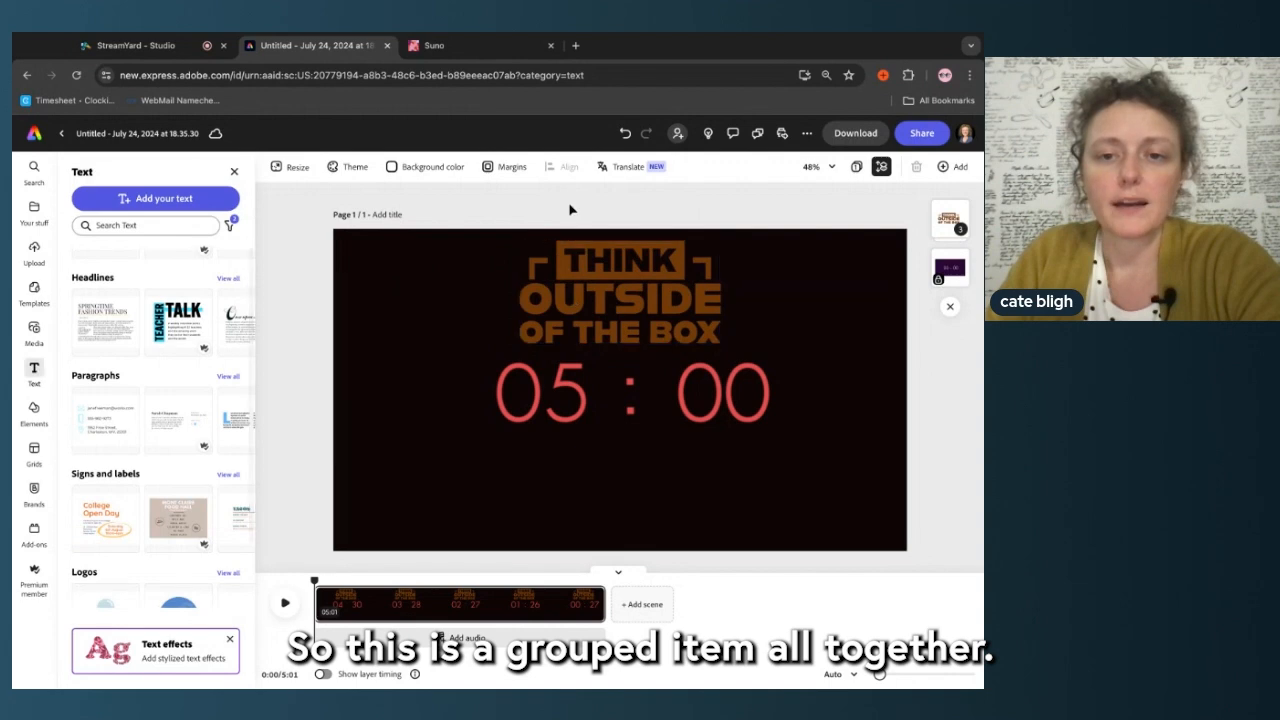
Step: Recolour the "OUTSIDE OF THE BOX" text inside the phrase group with a custom teal fill, and deselect it
click(577, 274)
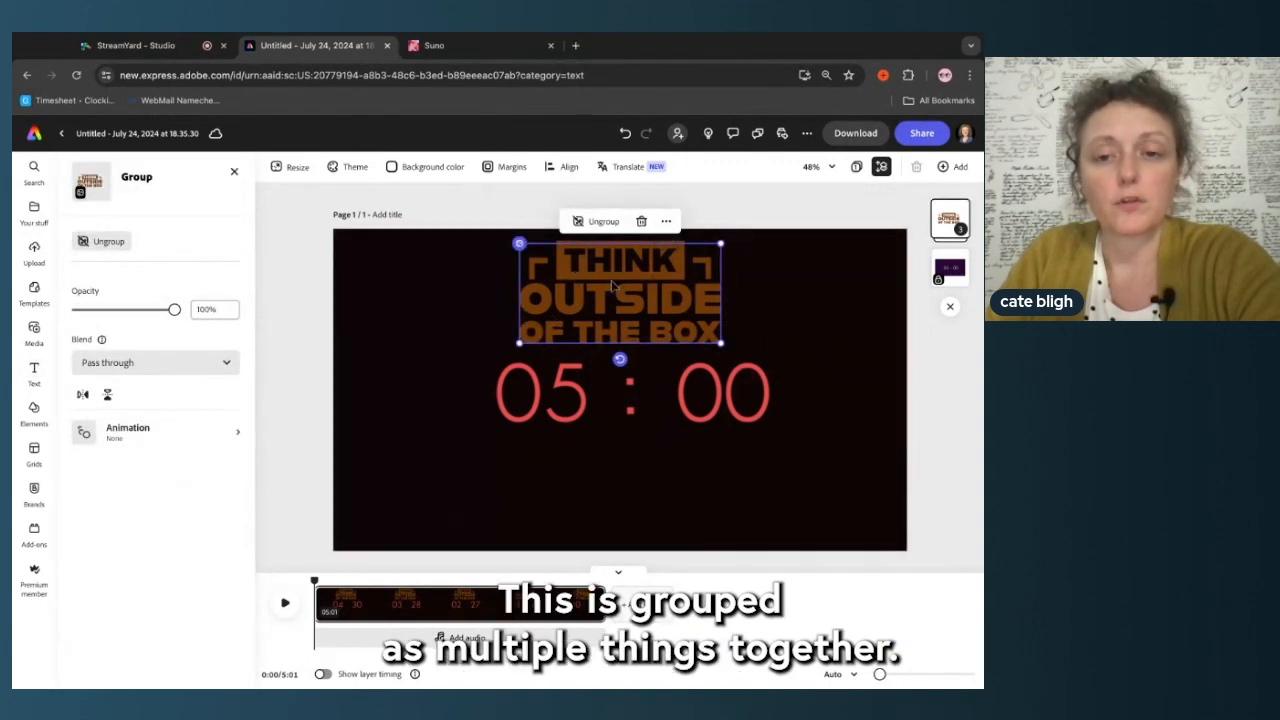
click(616, 318)
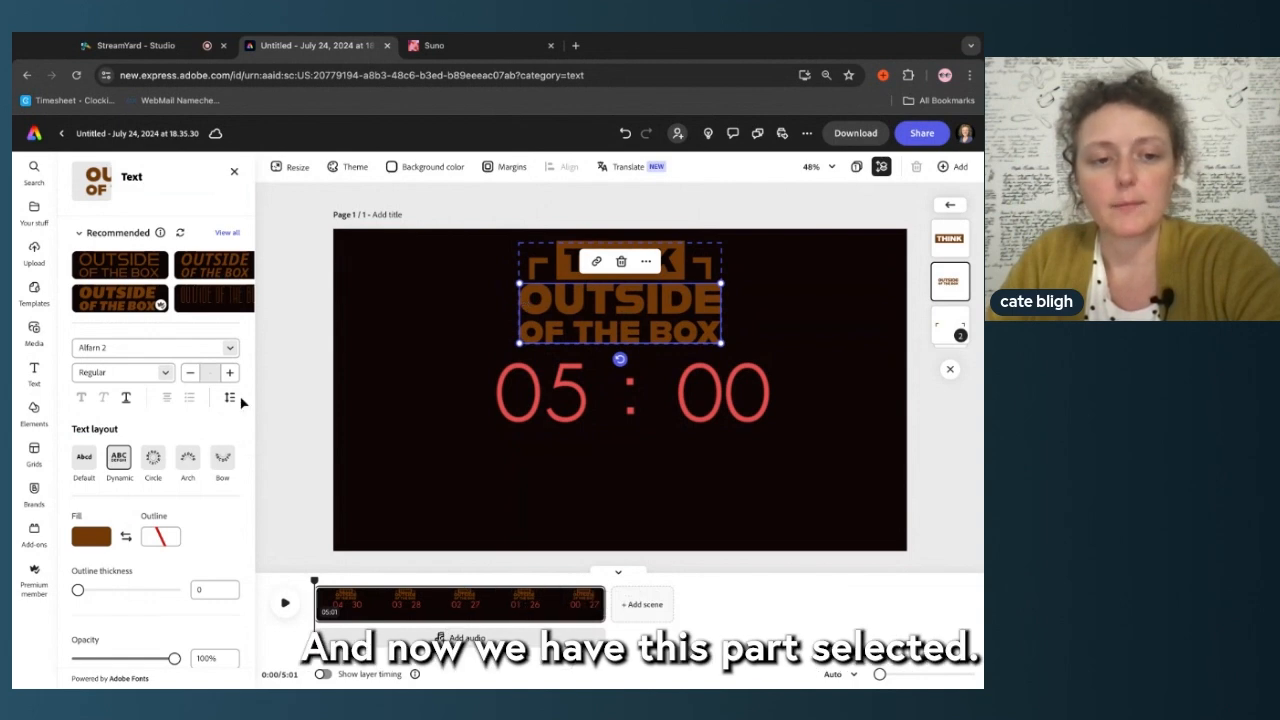
click(104, 531)
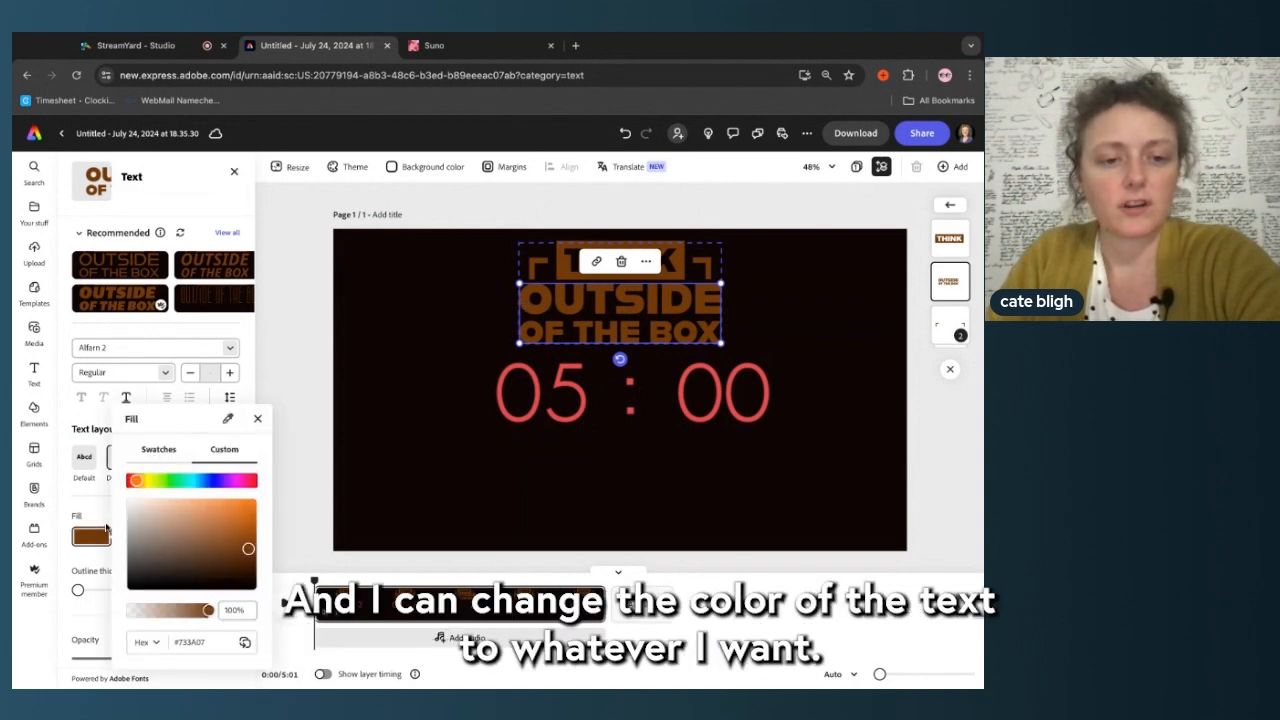
click(174, 480)
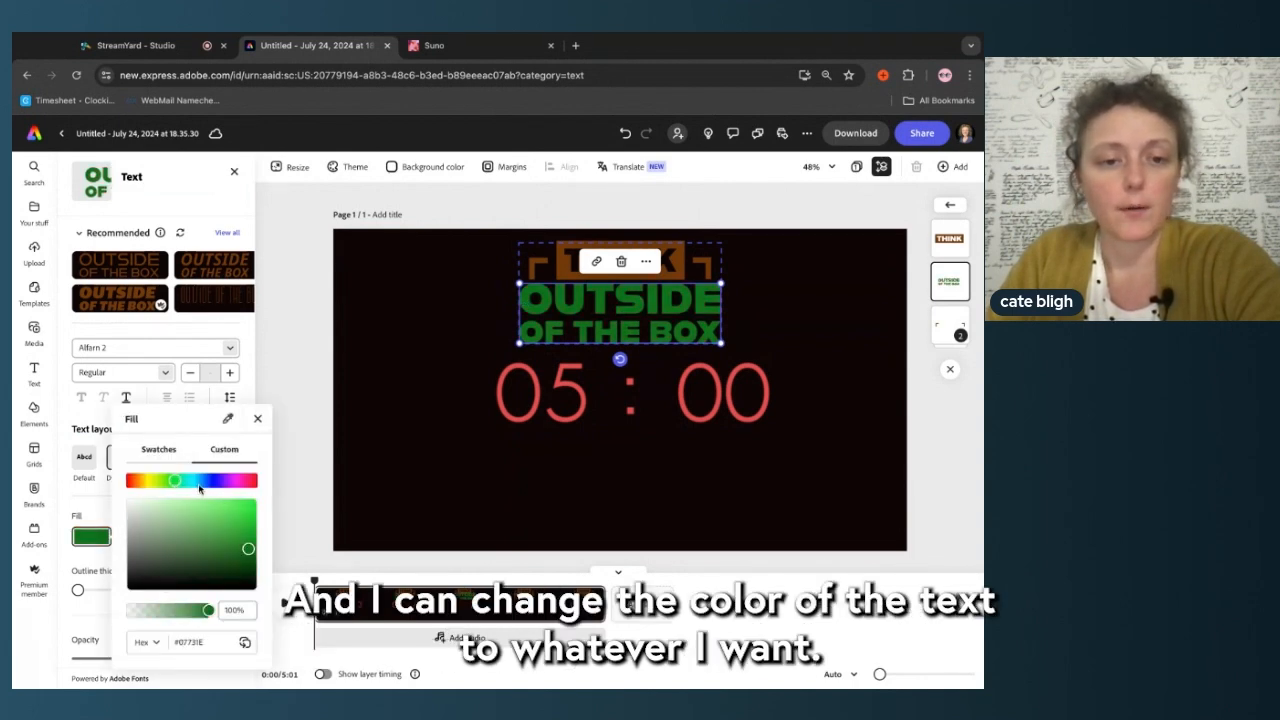
click(192, 481)
click(430, 298)
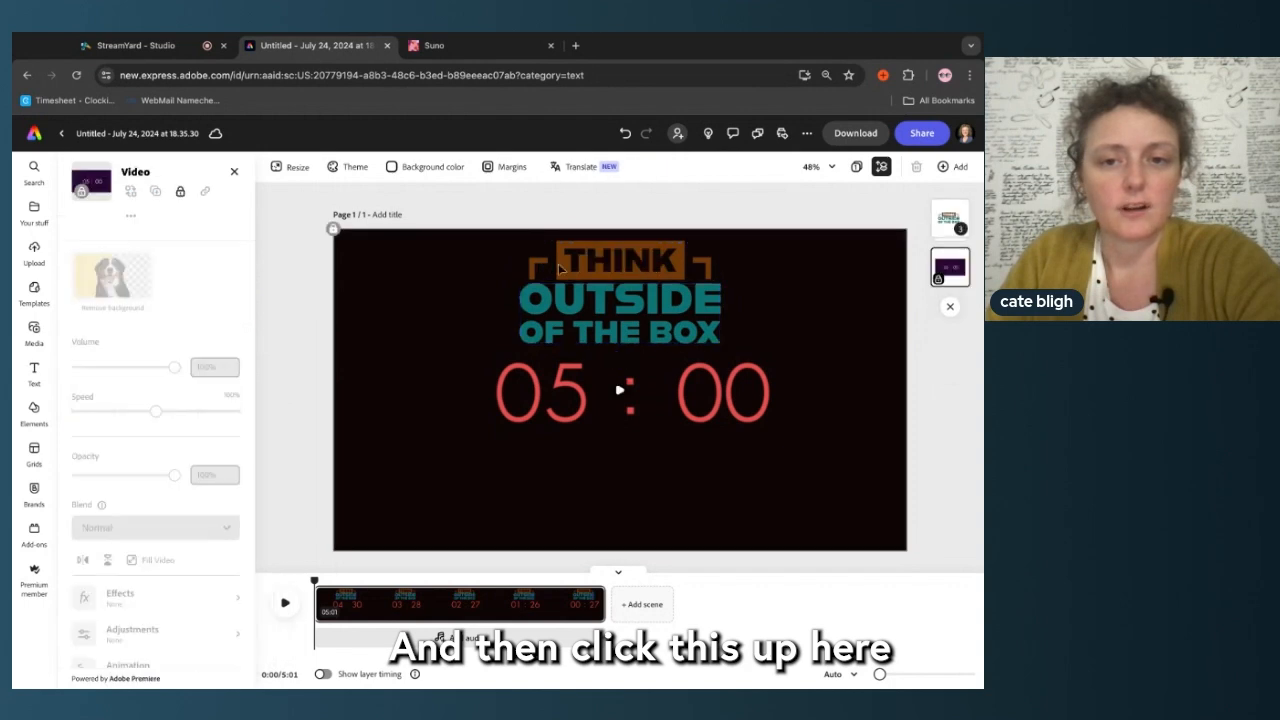
Step: Match the shape fill behind "THINK" to the teal of the lower text (#047373) by sampling that text with the eyedropper
click(593, 270)
click(593, 270)
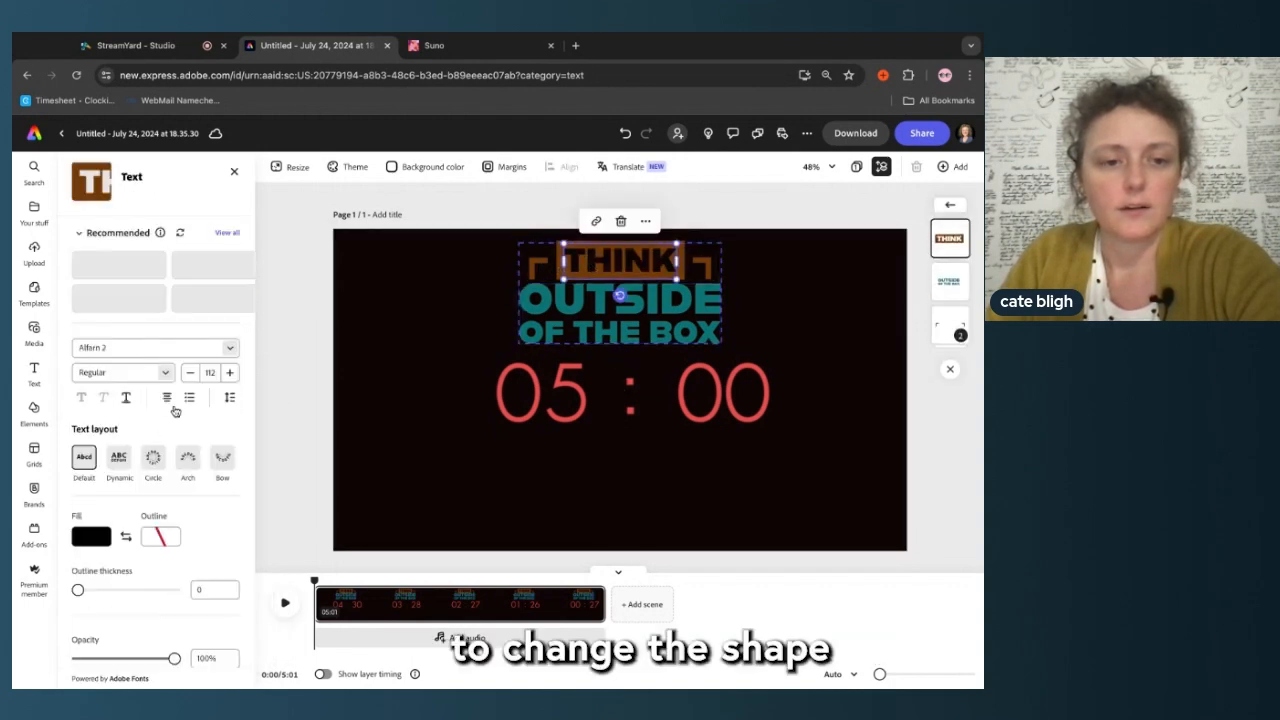
scroll(175, 410, down, 3)
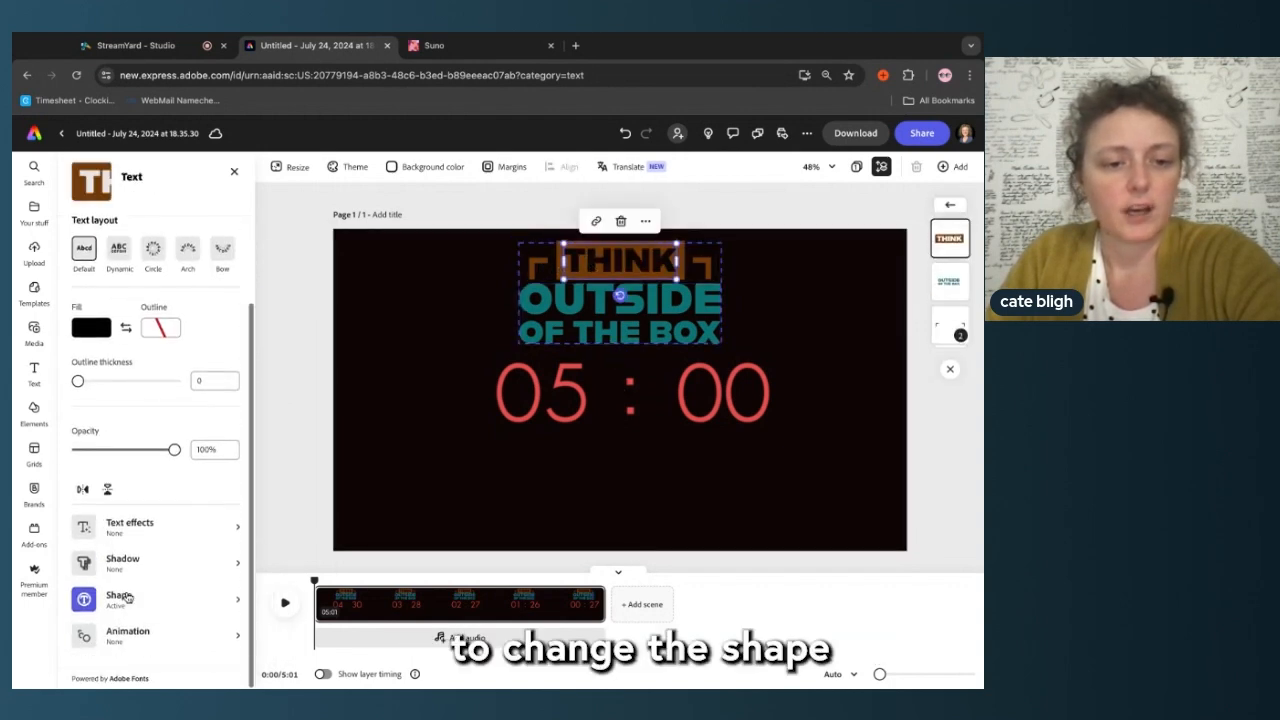
click(120, 597)
click(169, 322)
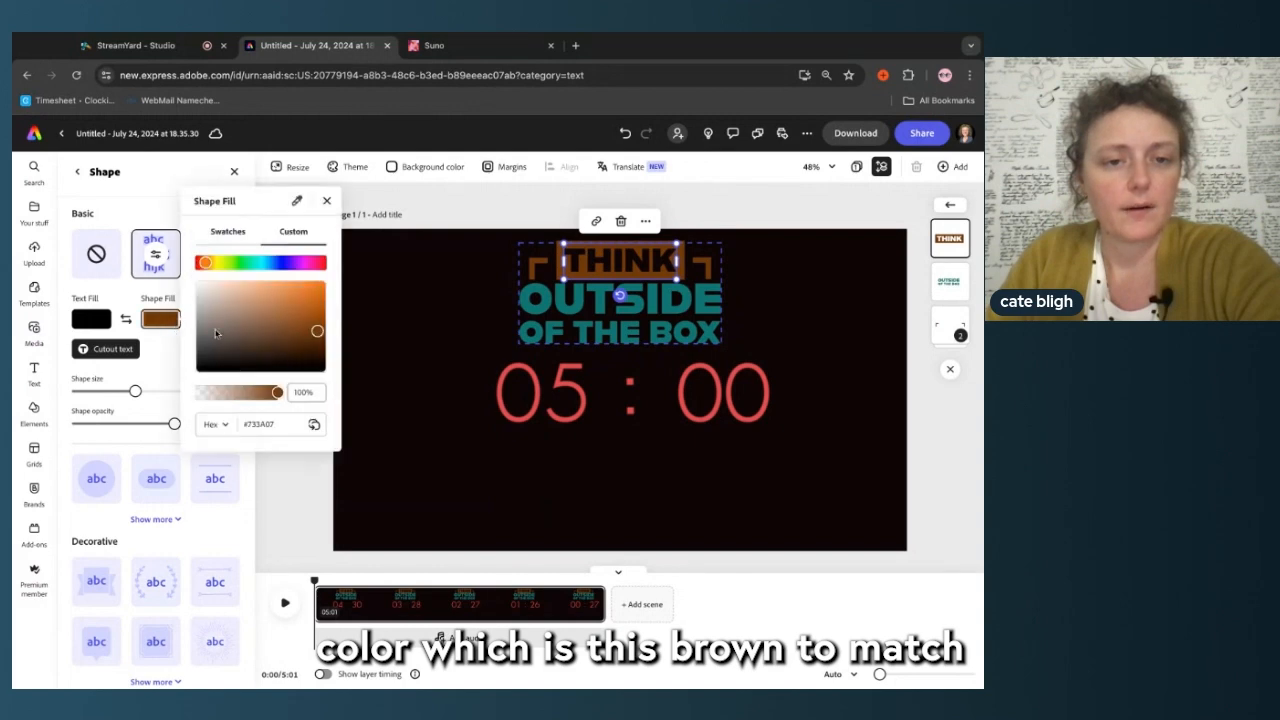
click(299, 203)
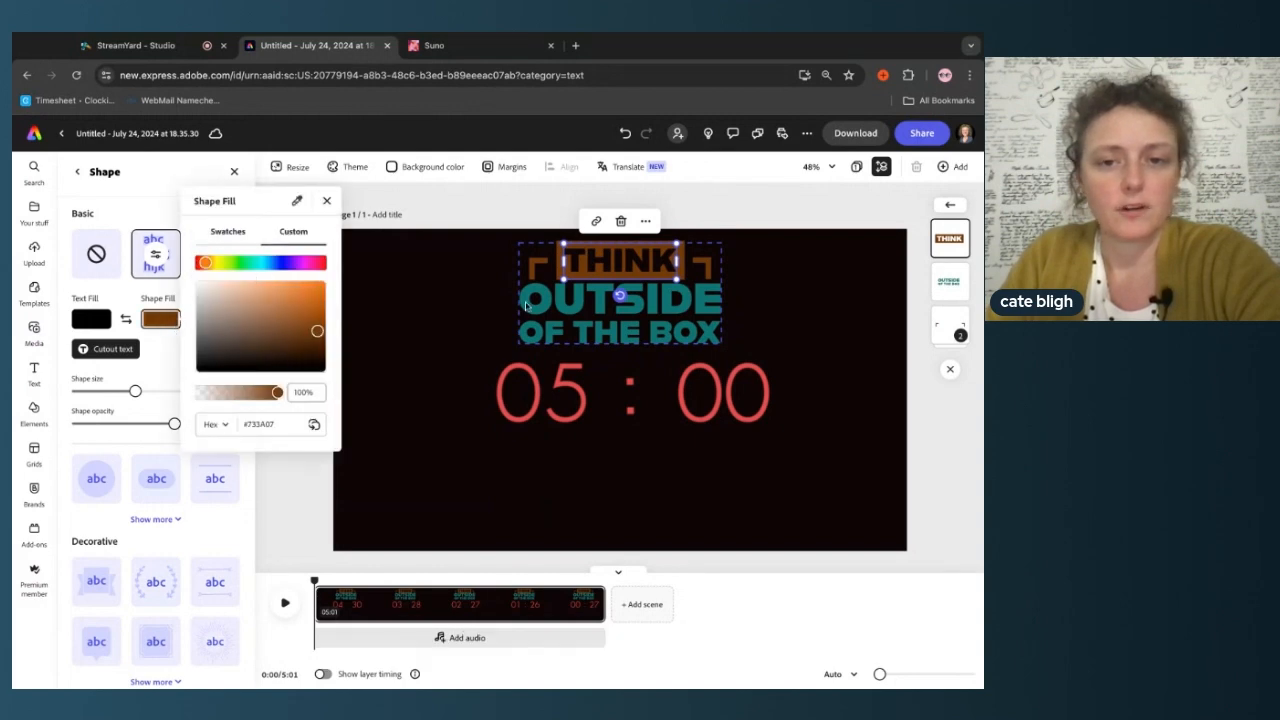
click(548, 302)
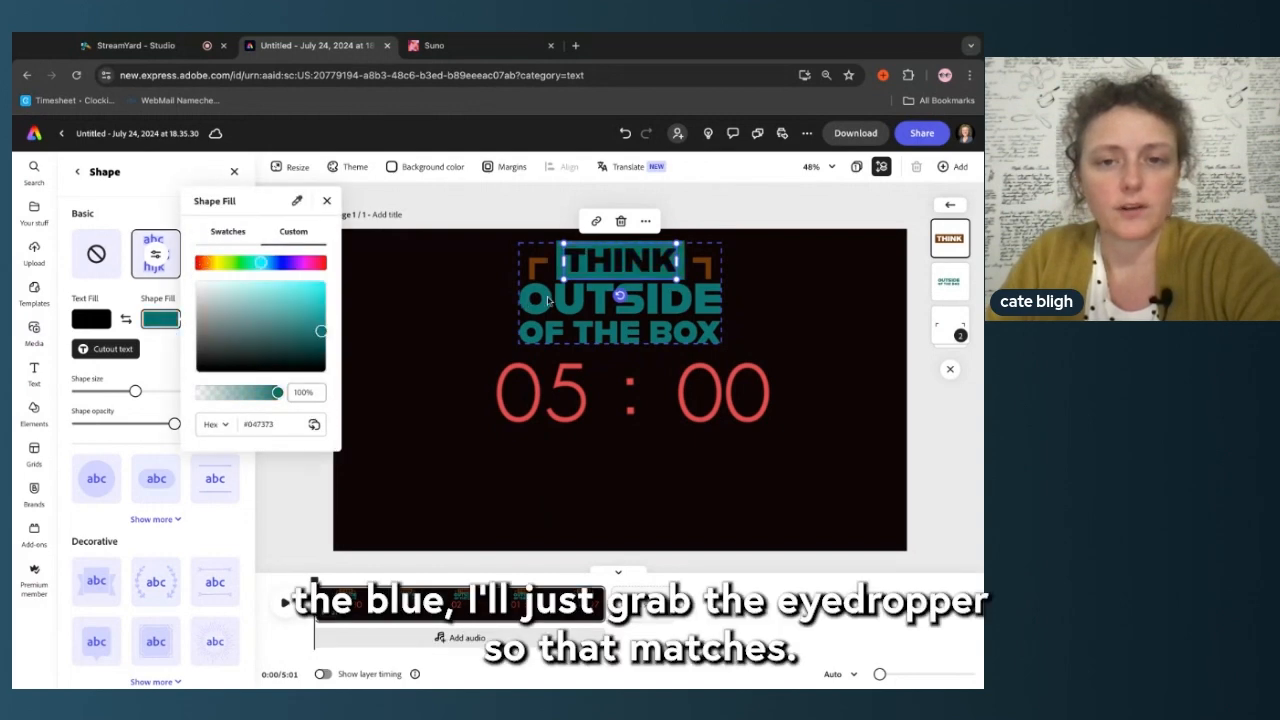
click(373, 312)
Step: Try the Normal blend mode on the brown corner bracket to the left of "THINK", and restore Pass through
click(538, 269)
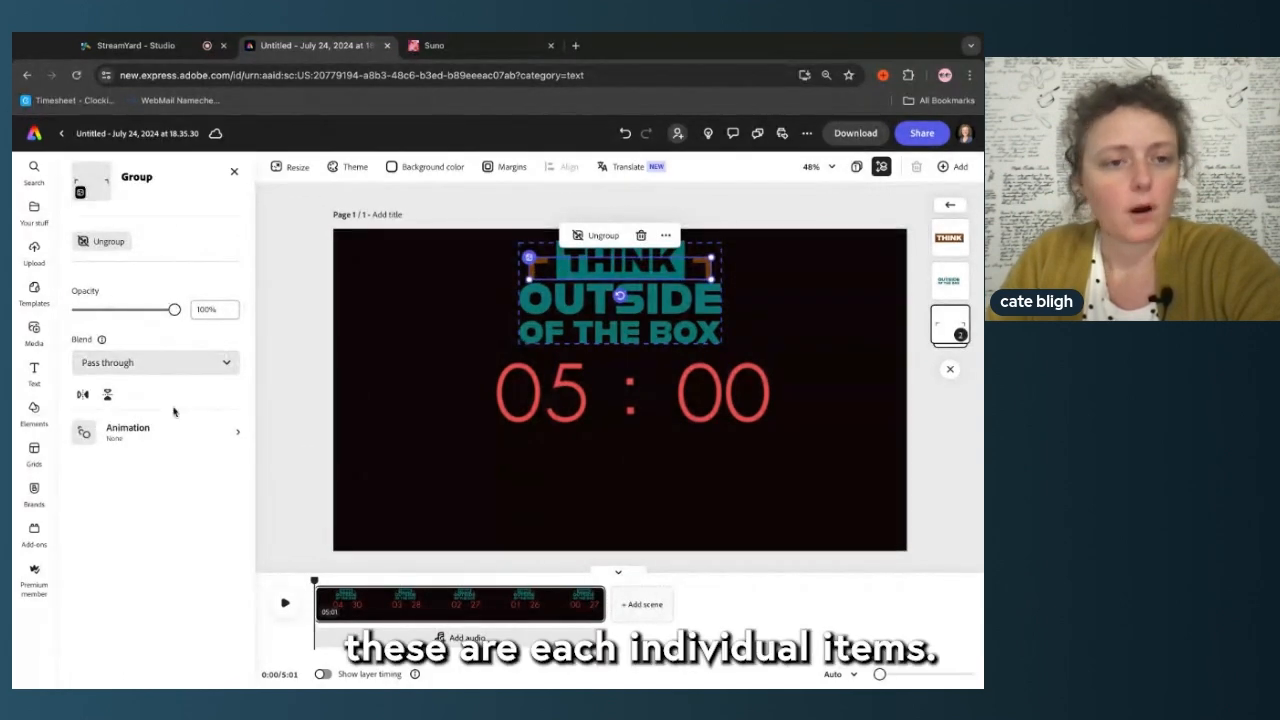
click(440, 312)
click(541, 271)
click(440, 300)
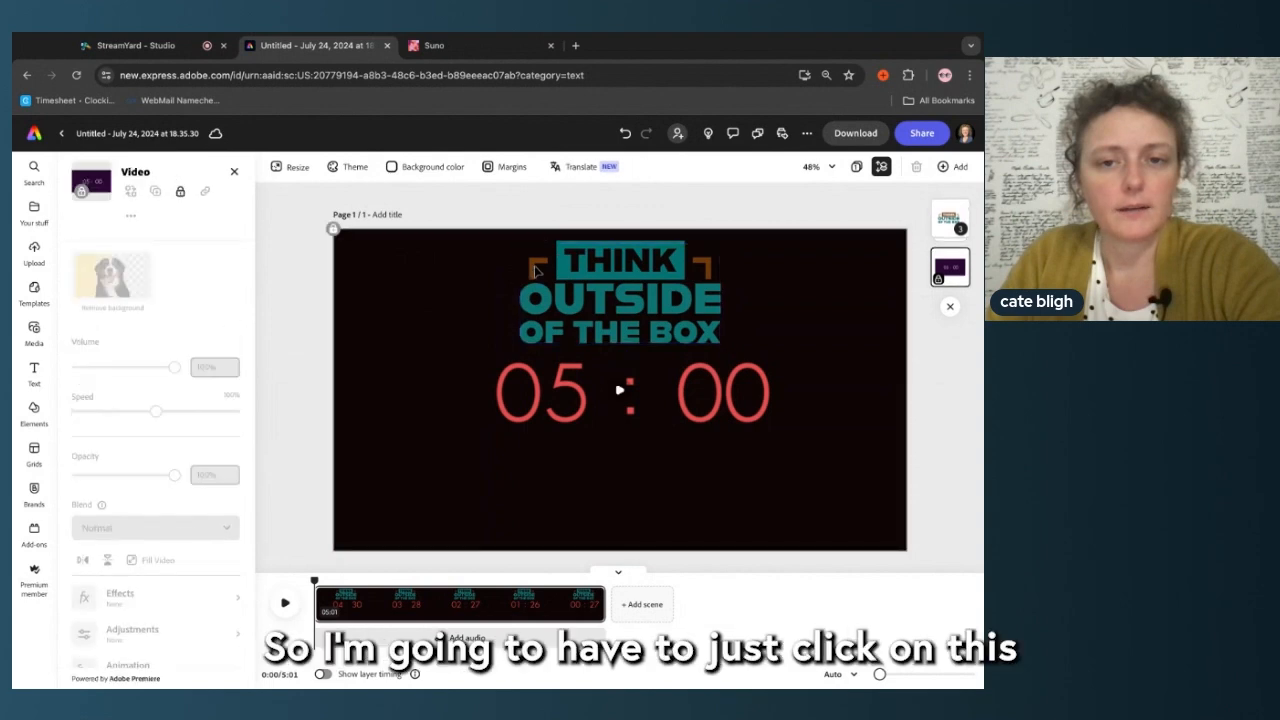
click(545, 266)
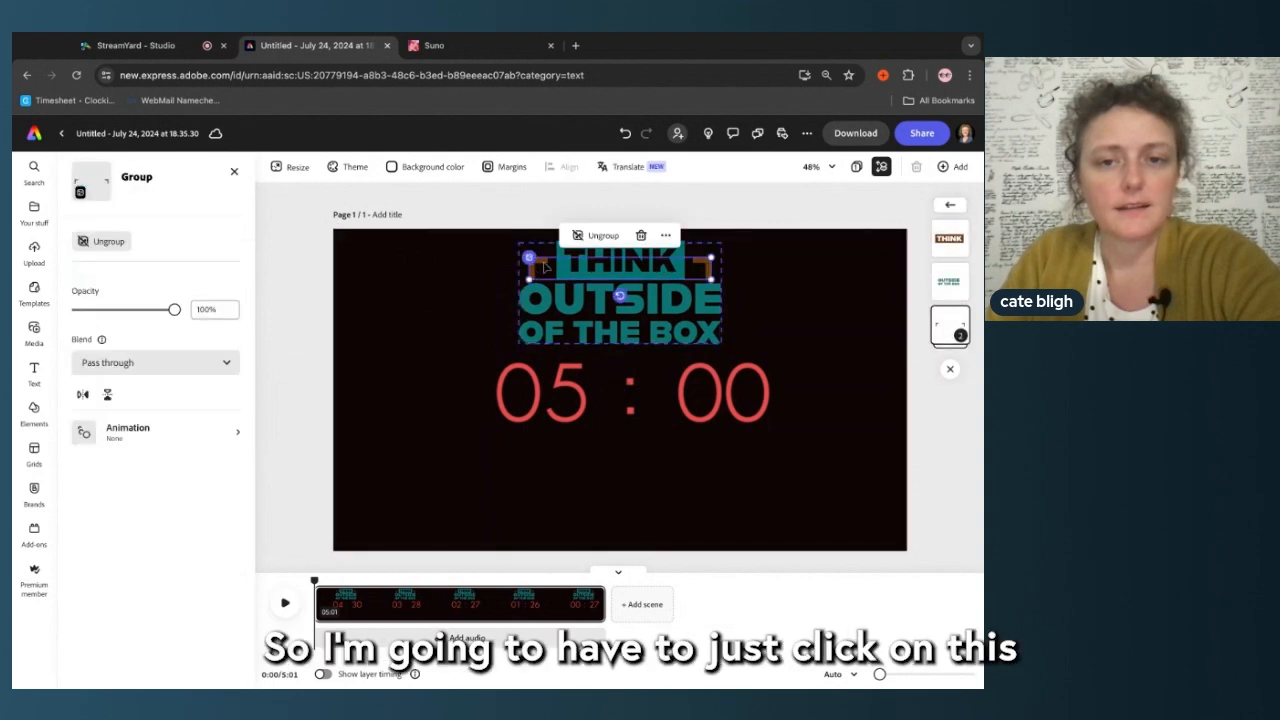
click(545, 266)
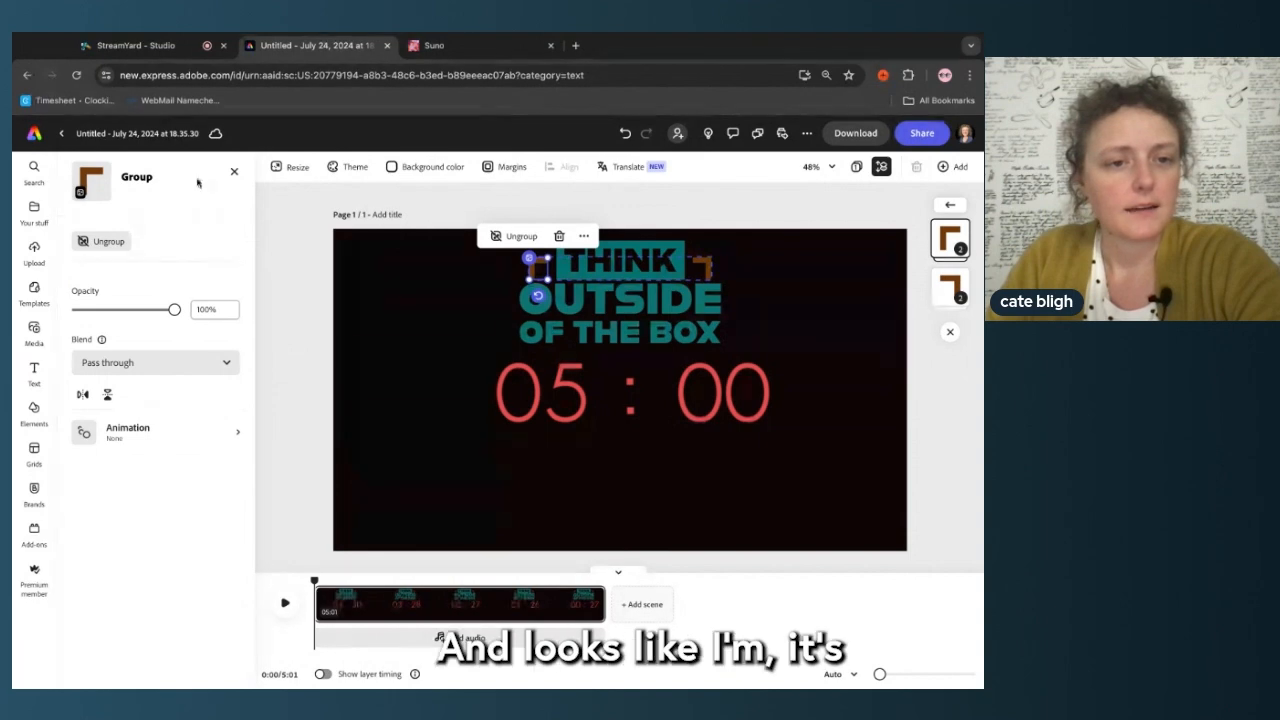
click(200, 362)
click(140, 472)
click(217, 365)
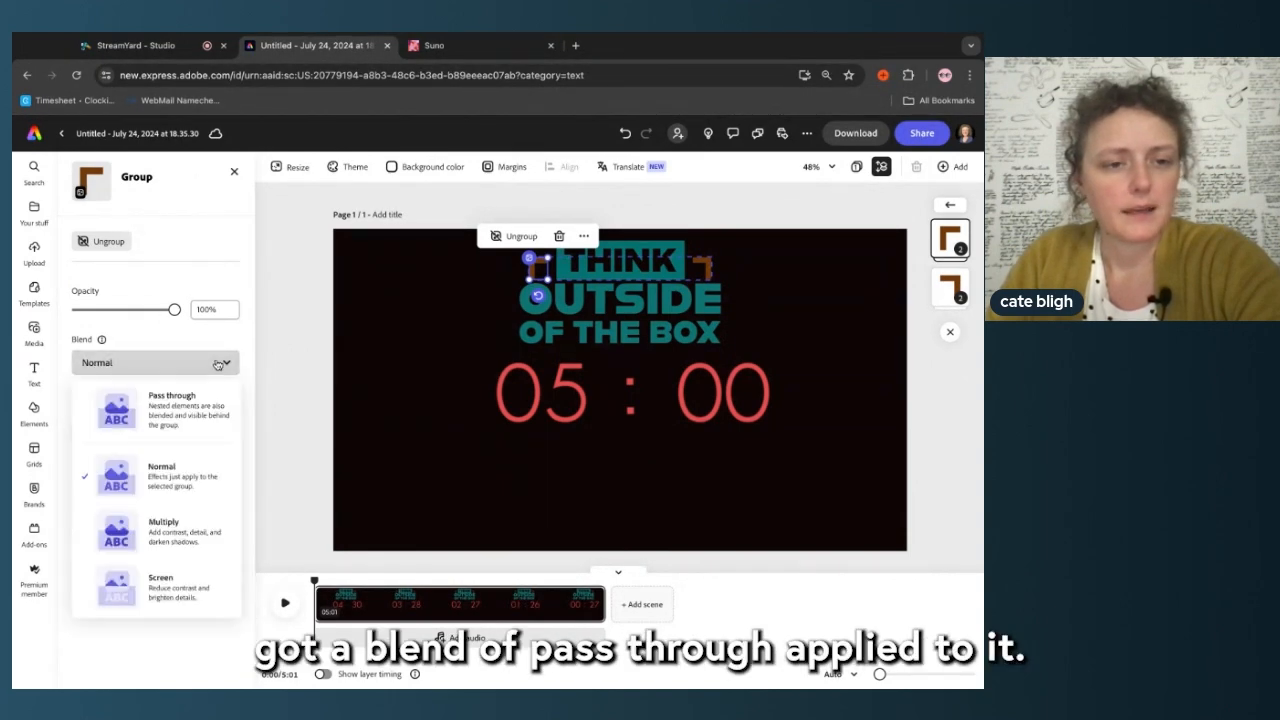
click(204, 403)
click(430, 370)
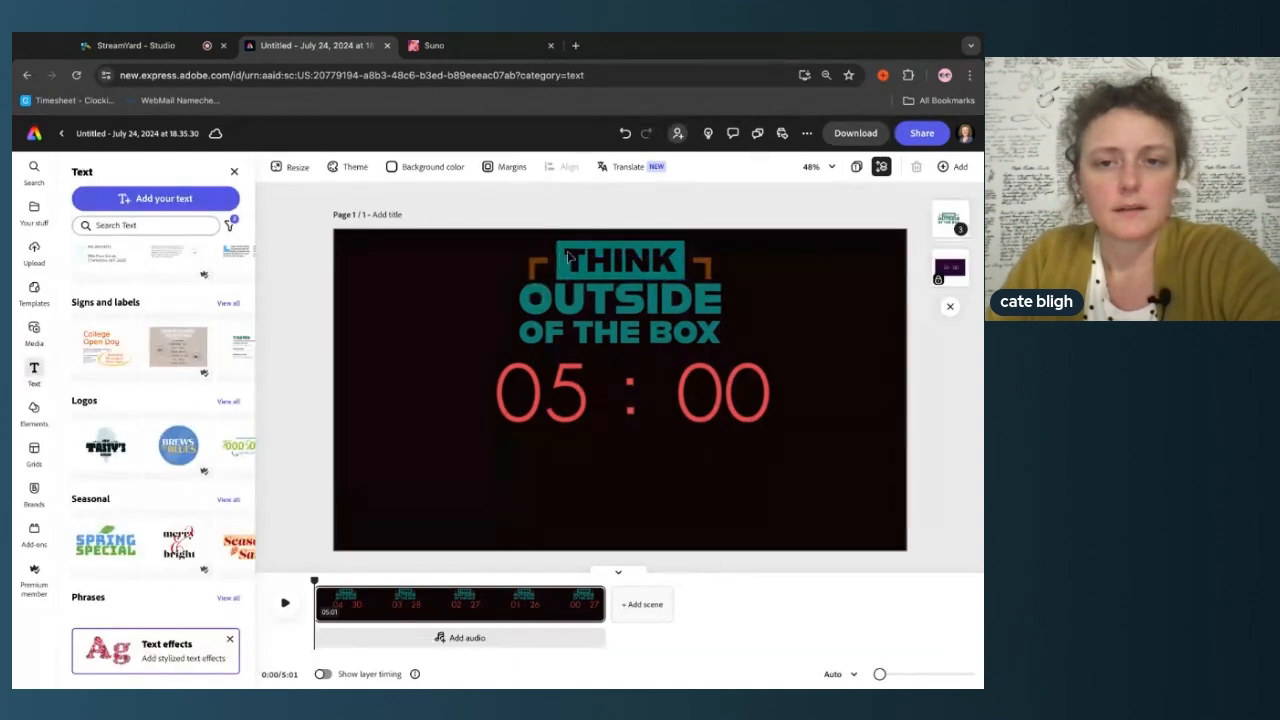
Step: Ungroup the pair of brown corner brackets beside "THINK" and delete both of them
click(541, 268)
click(541, 268)
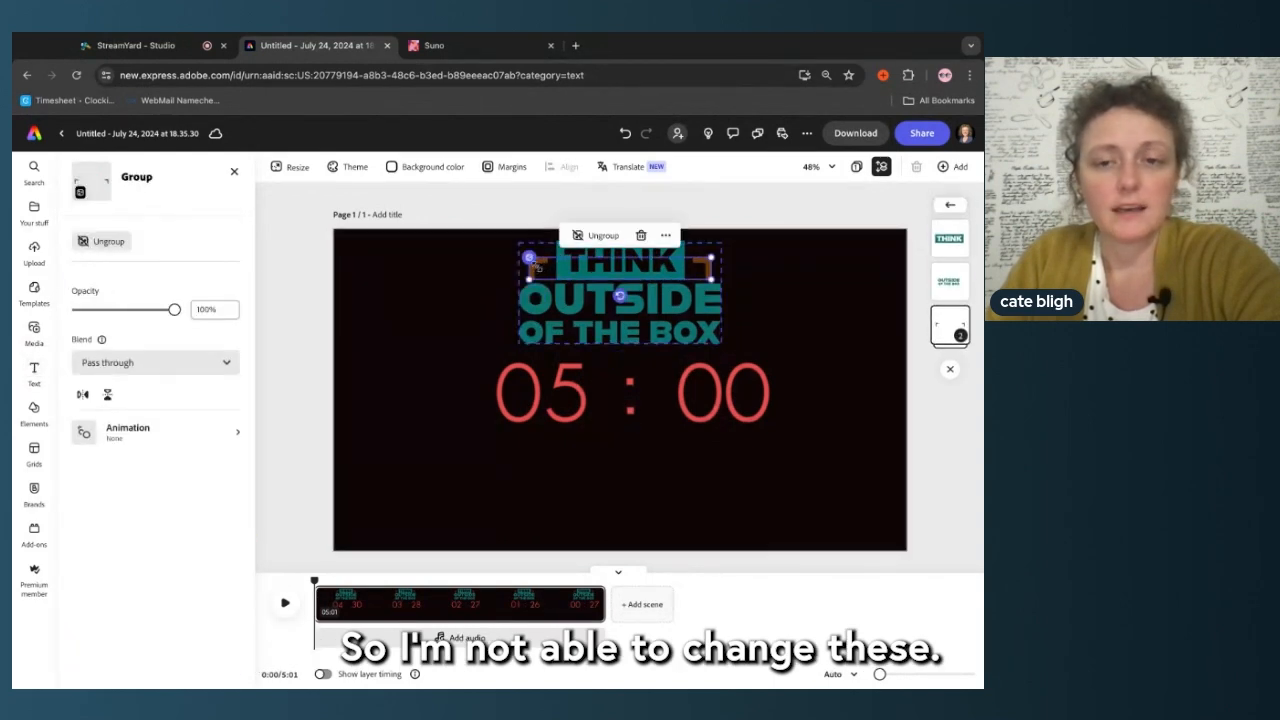
click(605, 236)
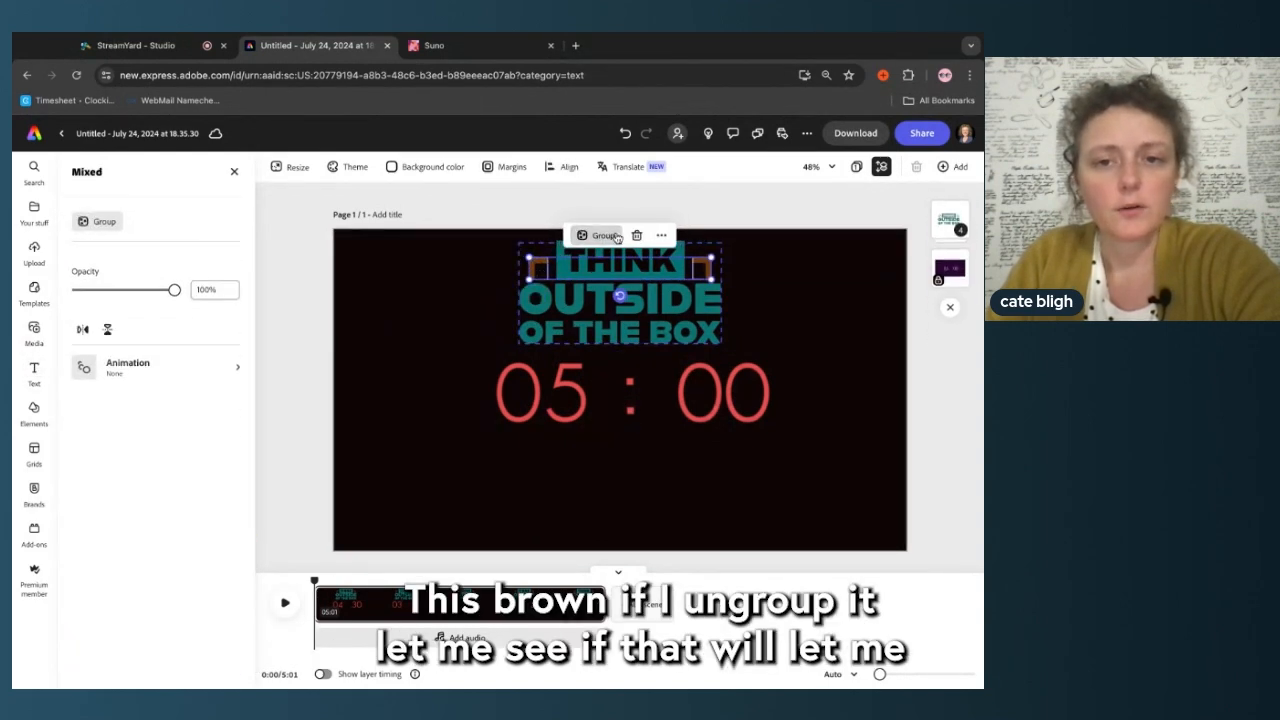
click(547, 217)
click(543, 270)
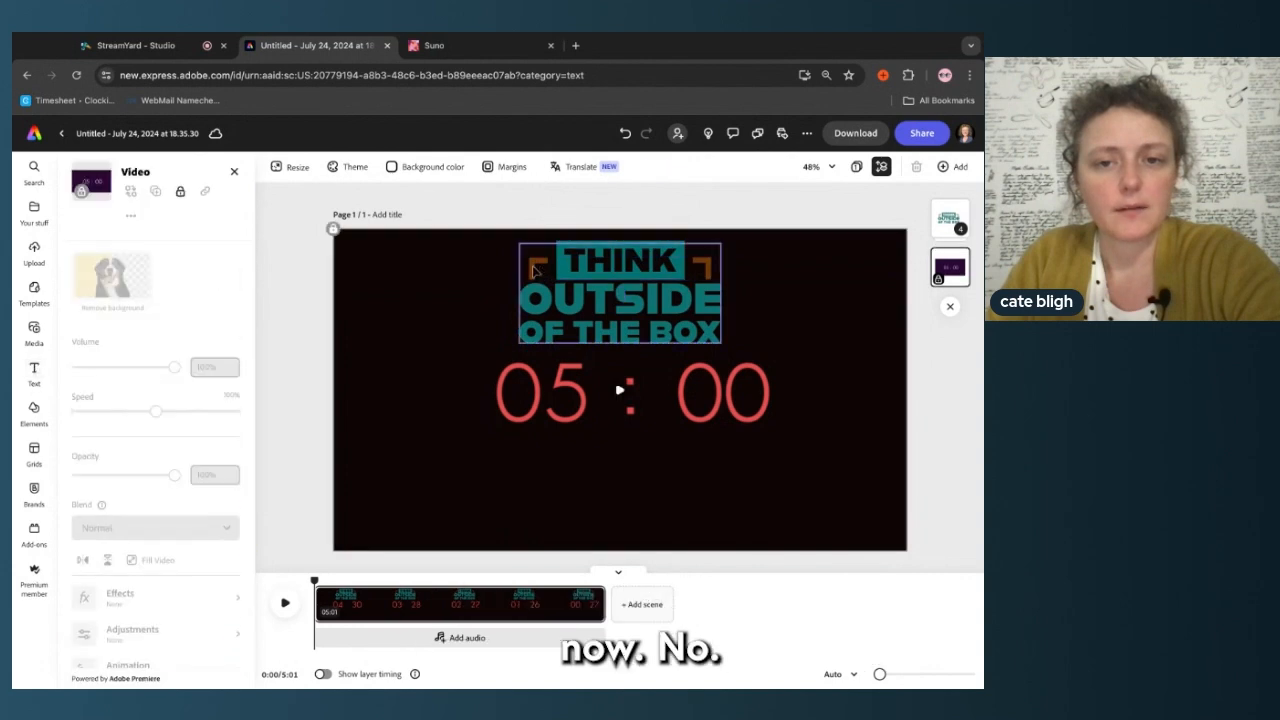
double_click(539, 267)
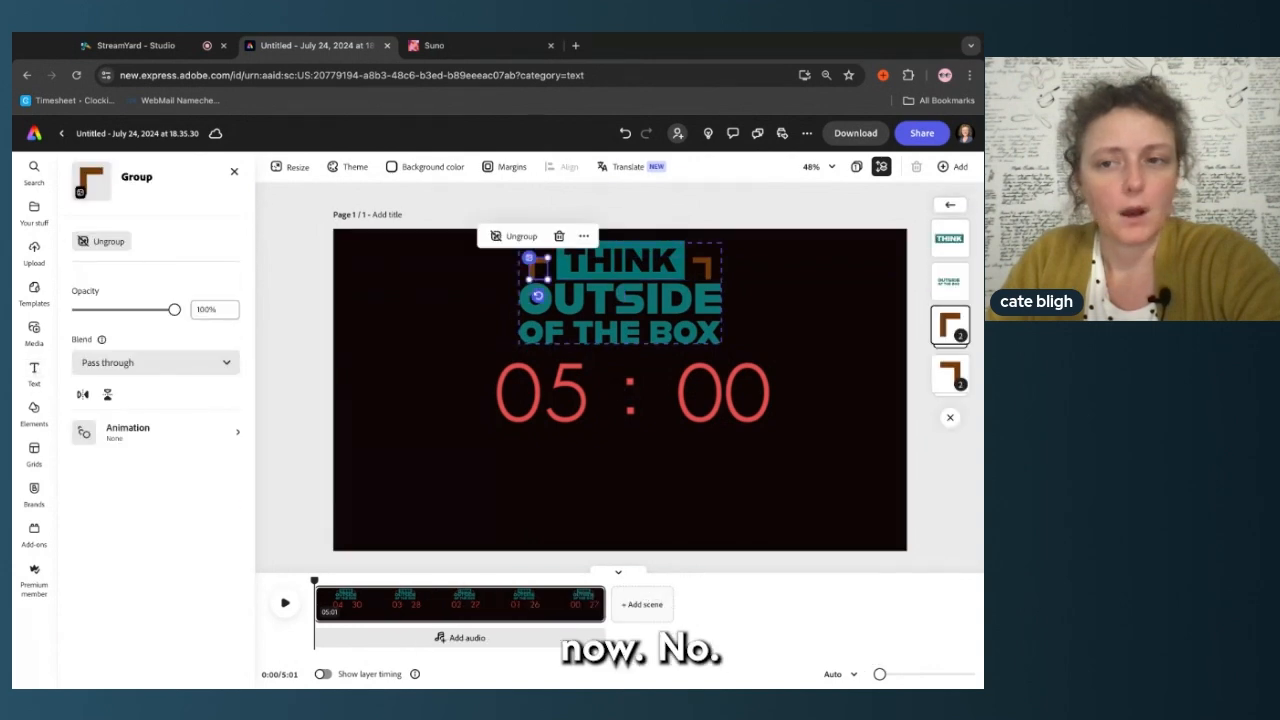
click(559, 236)
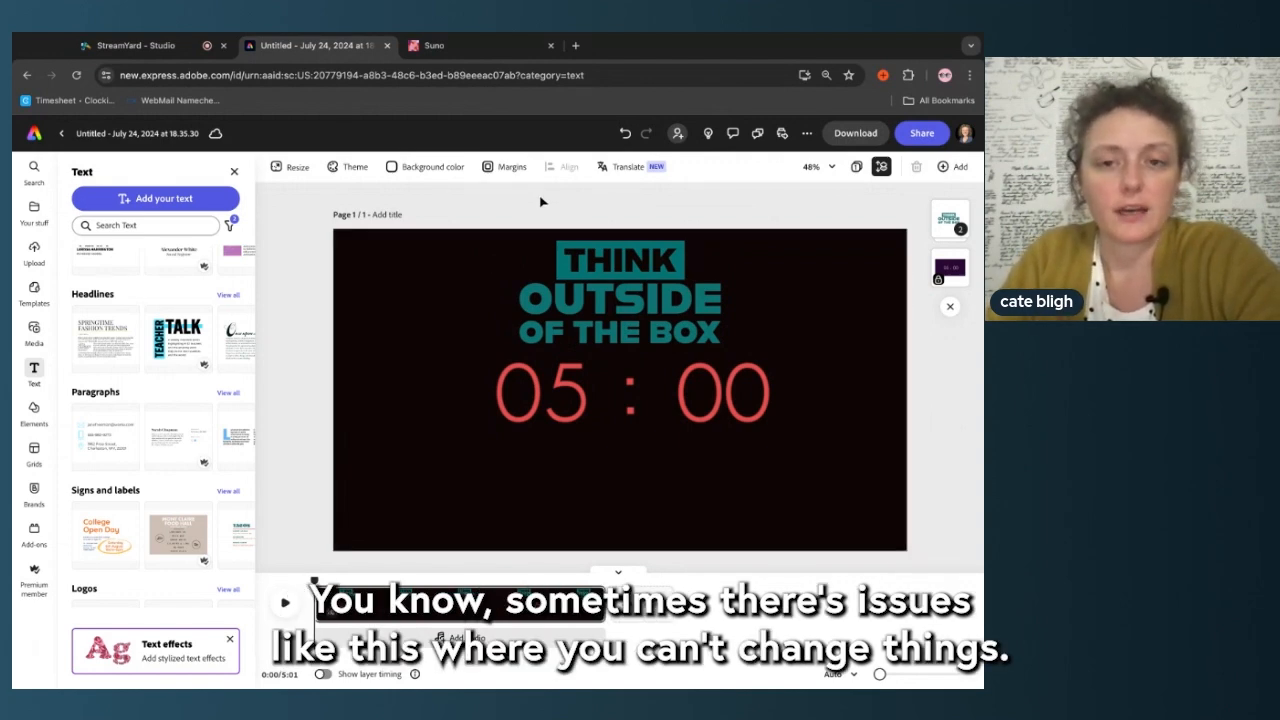
Step: Open the phrase group in the layer stack to examine its individual text layers, and deselect everything
click(956, 222)
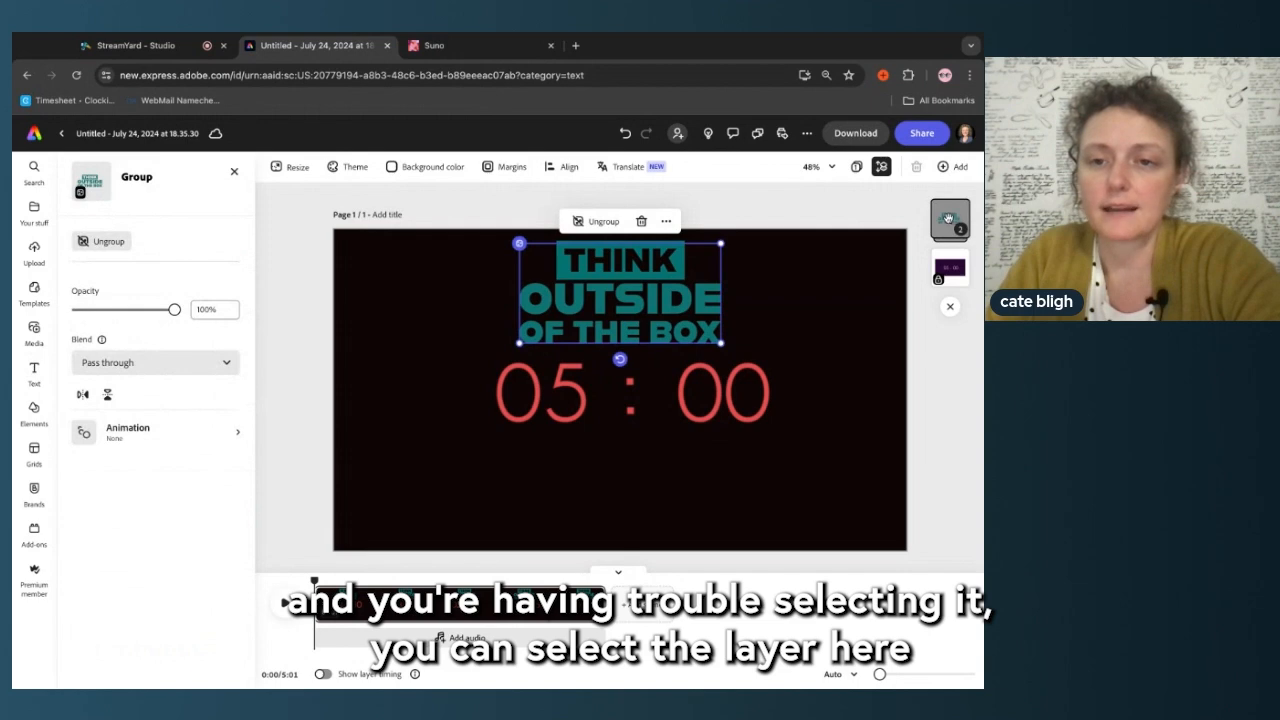
click(948, 218)
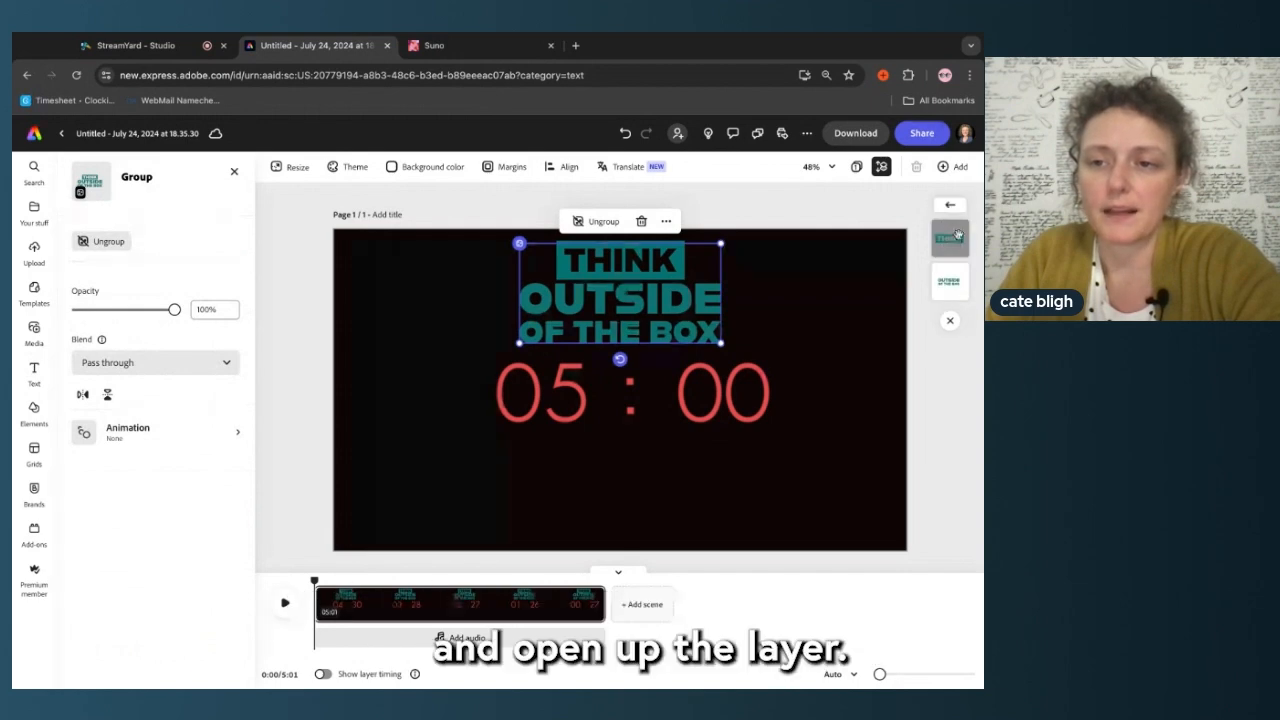
click(952, 281)
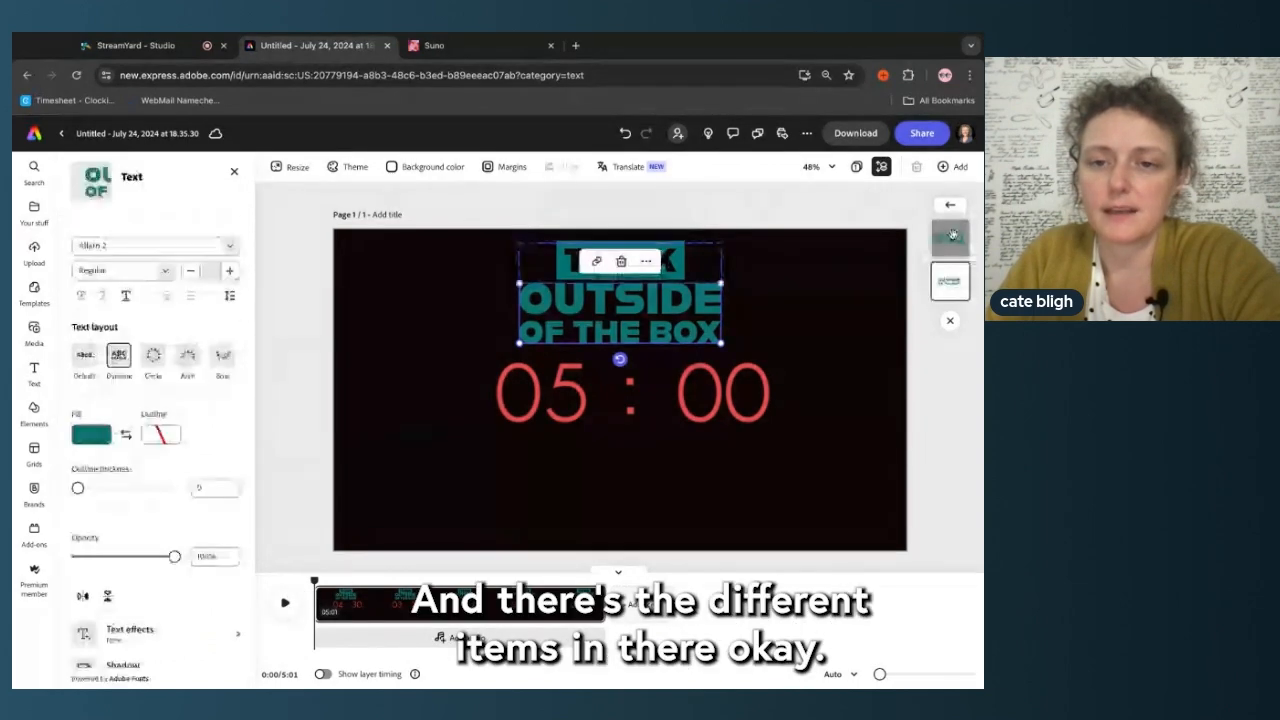
click(292, 365)
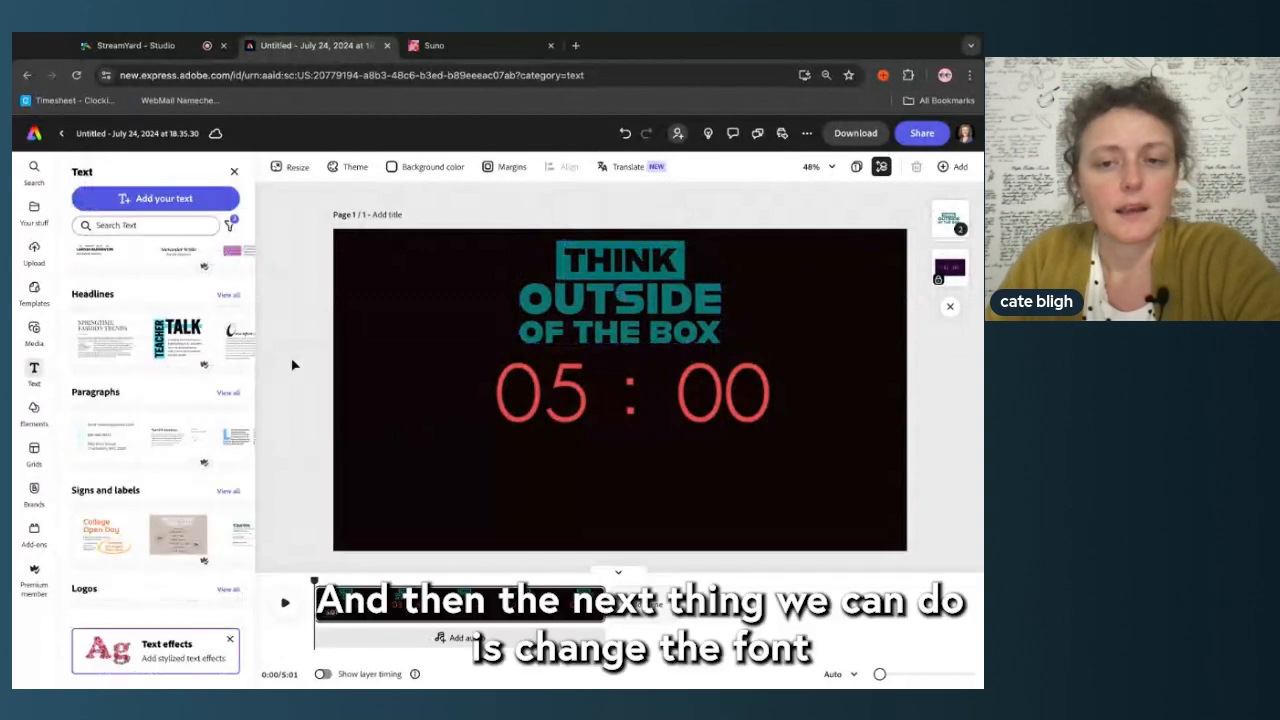
Step: Change the "OUTSIDE OF THE BOX" text to the recommended font Broadacre Regular 3 and check its font name
click(592, 316)
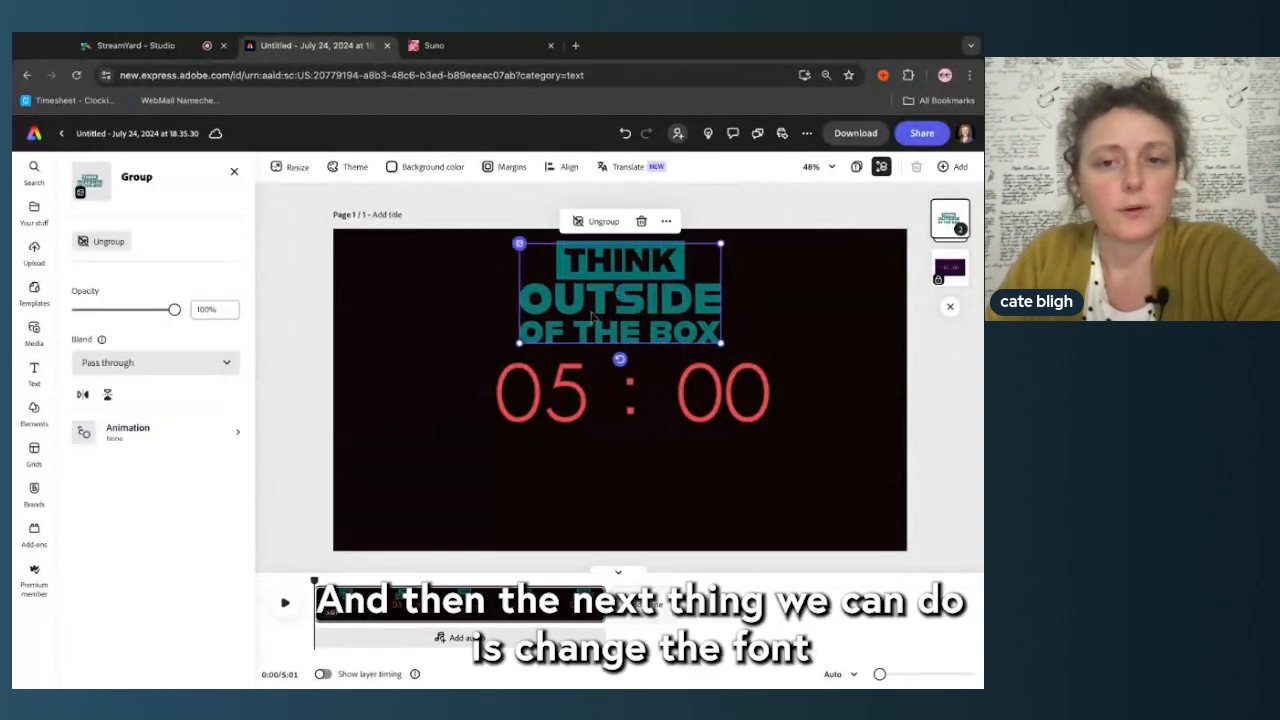
click(543, 331)
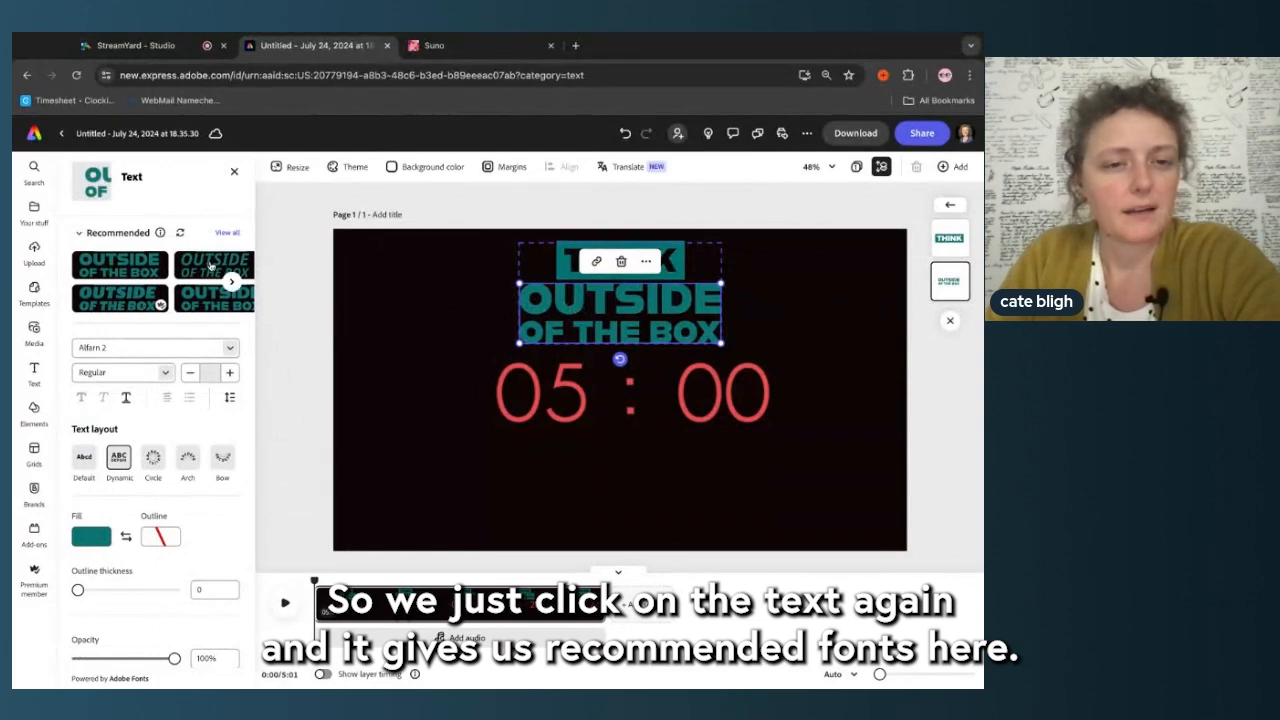
click(215, 263)
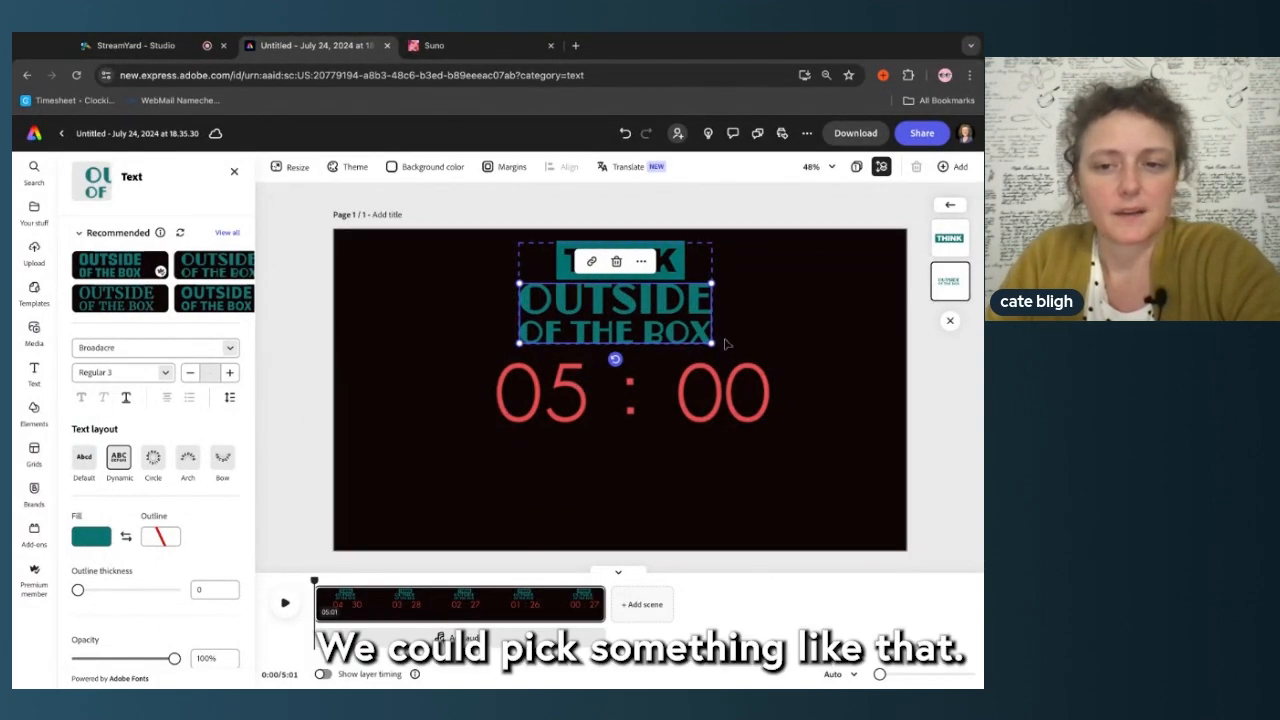
click(686, 258)
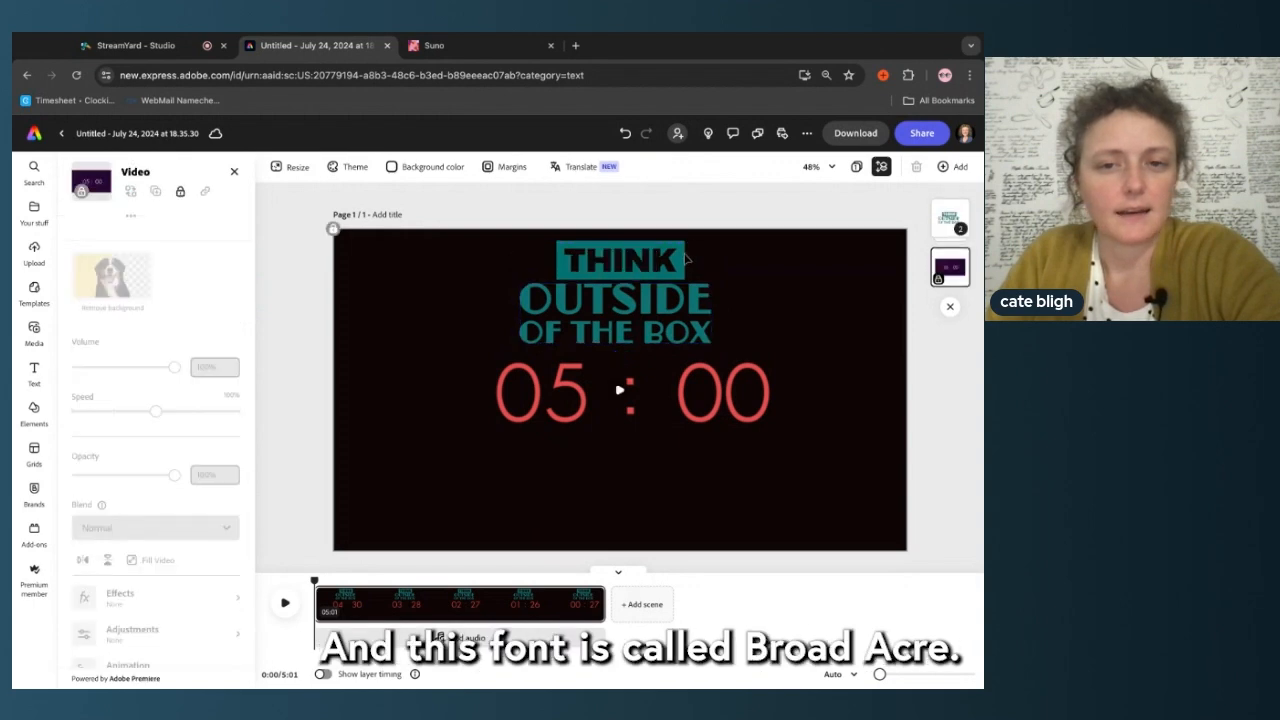
click(665, 326)
click(661, 325)
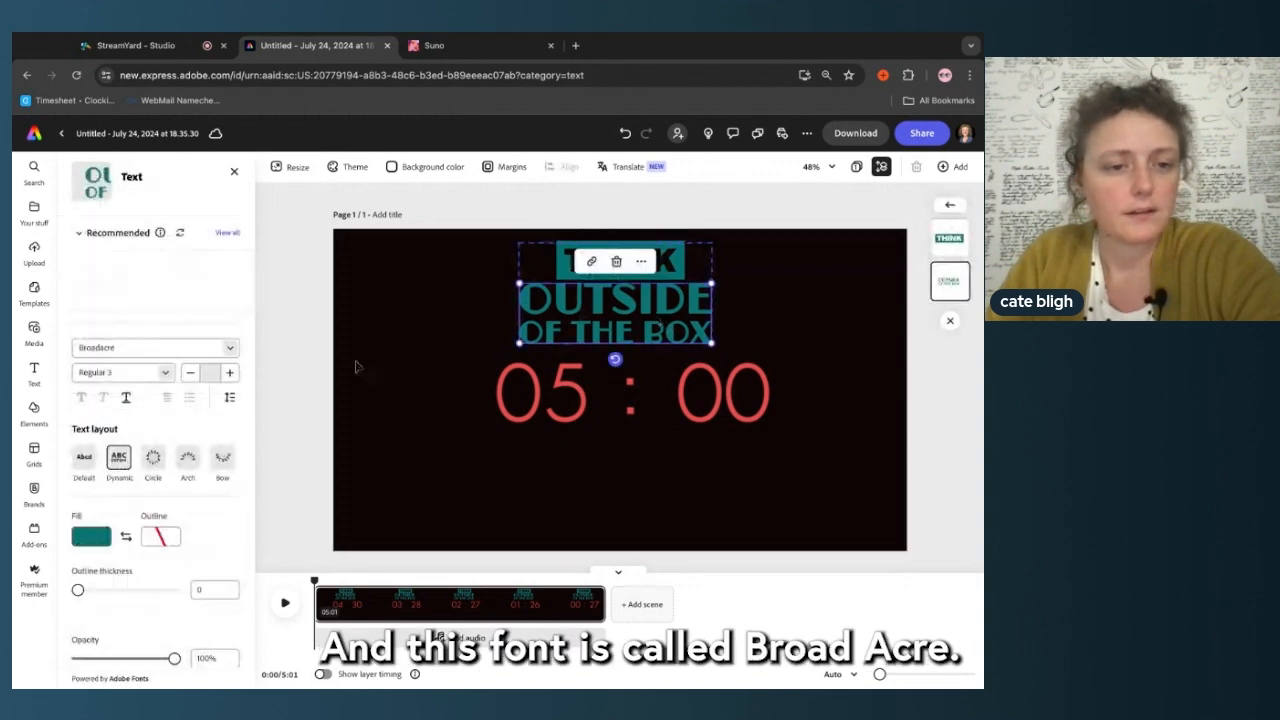
click(335, 230)
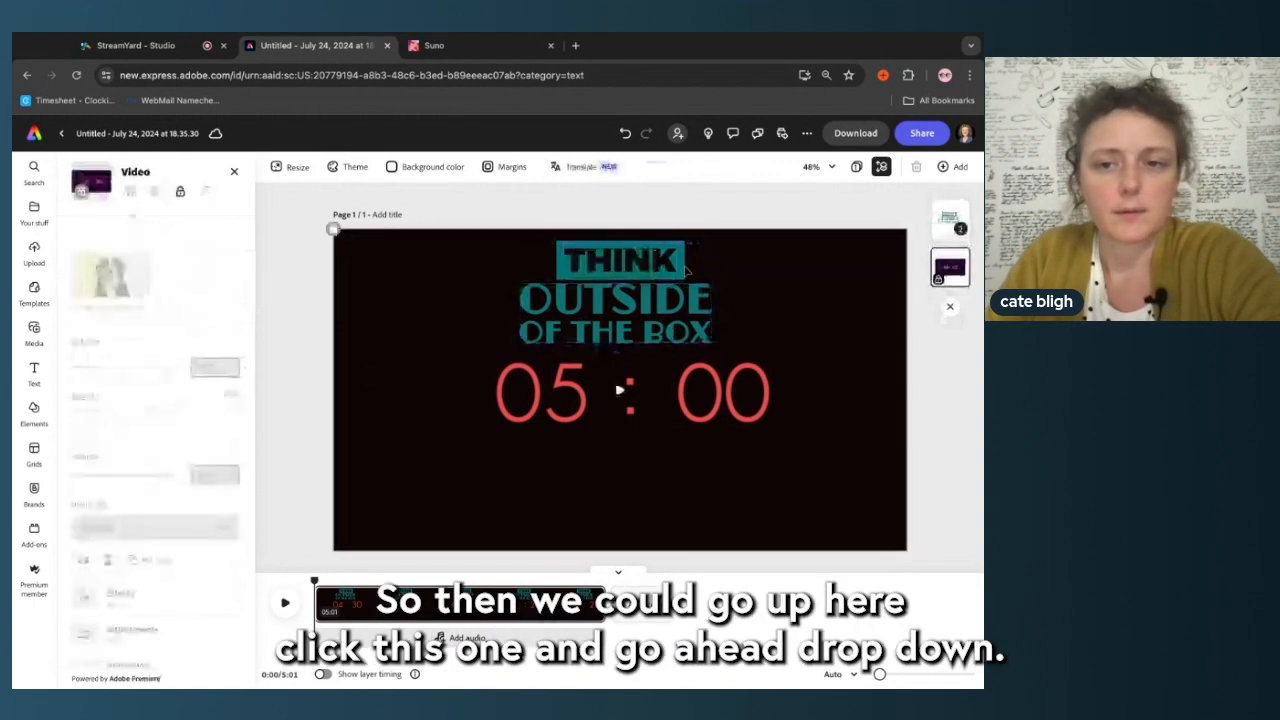
Step: Set the font of the "THINK" text to Broadacre Regular 3 and deselect it
click(625, 262)
click(628, 263)
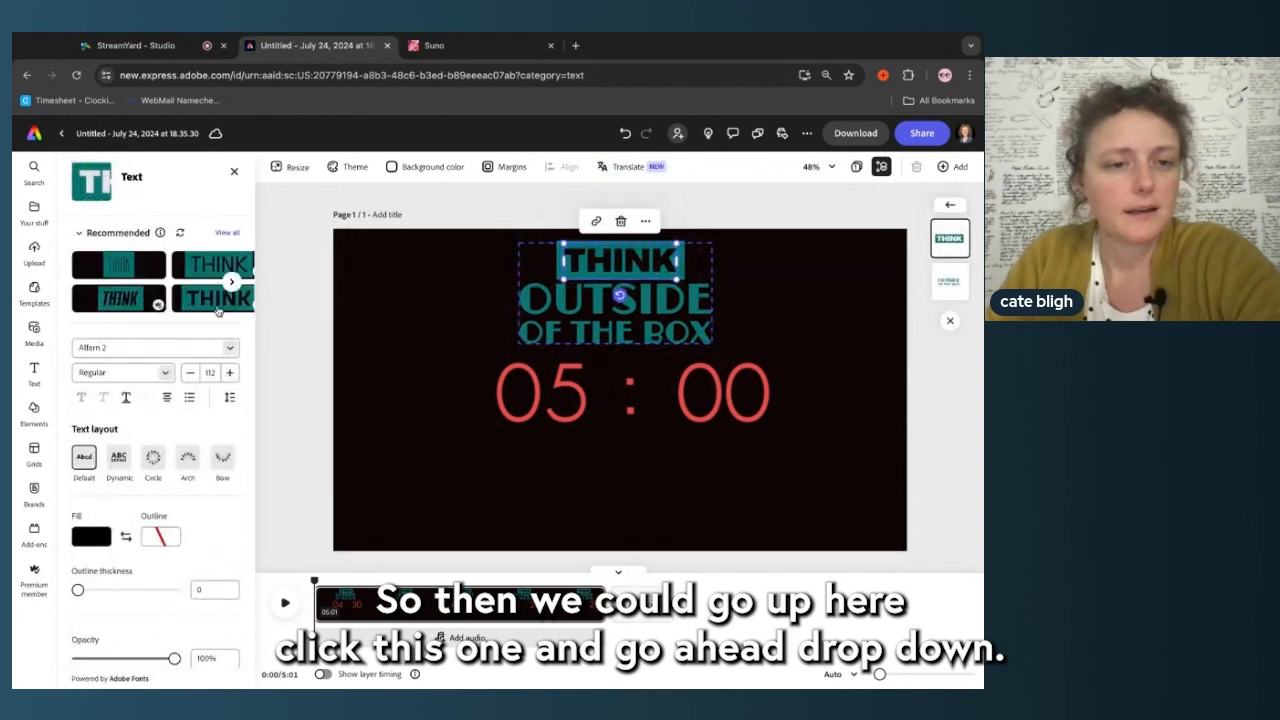
click(230, 350)
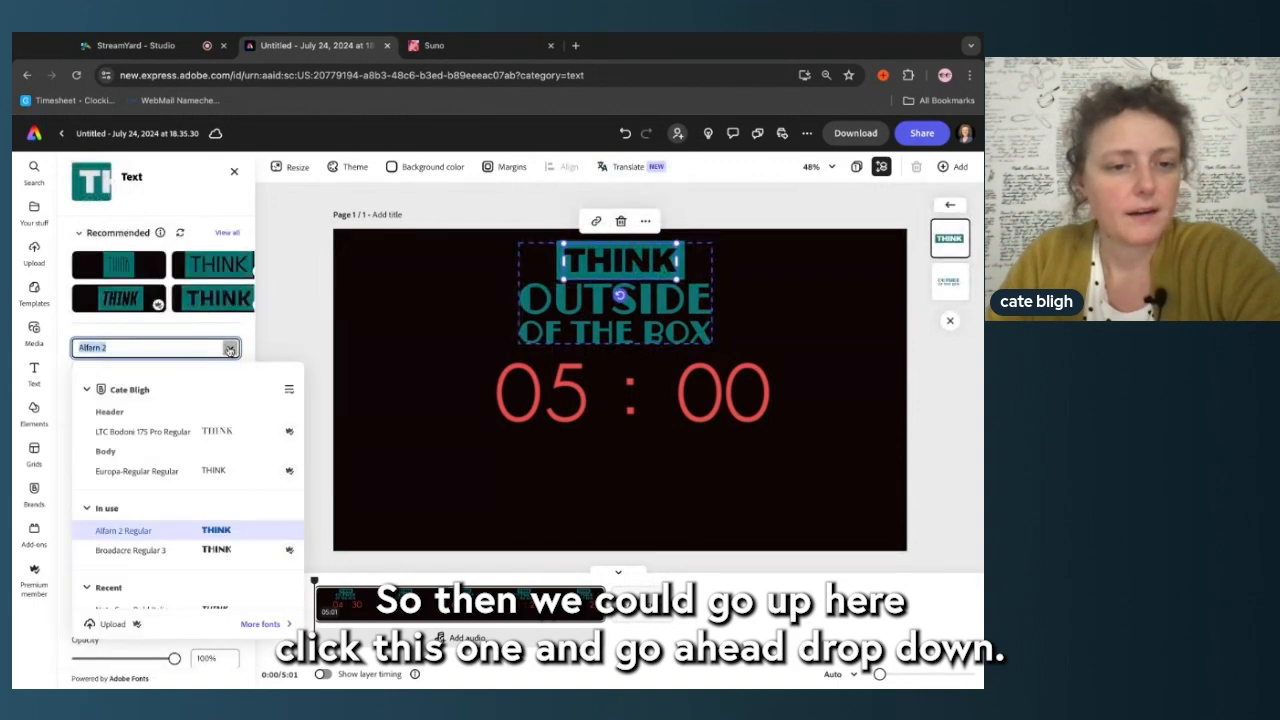
scroll(156, 522, down, 1)
click(157, 506)
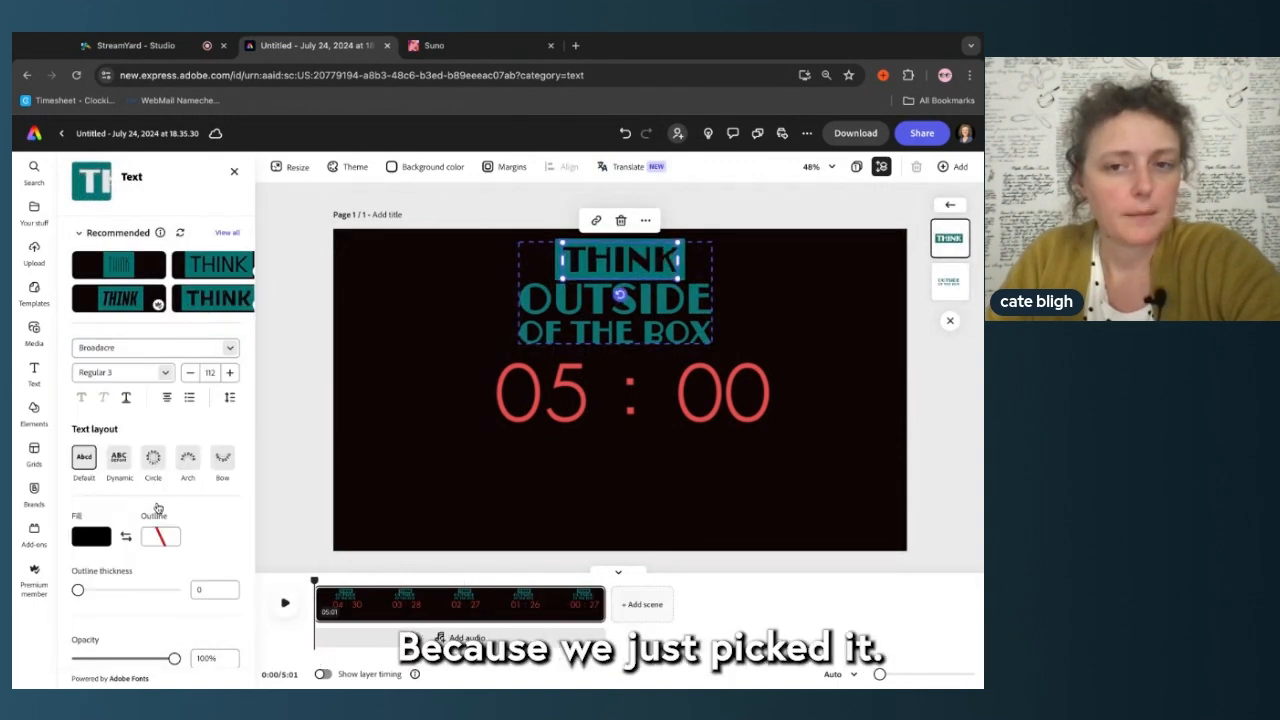
click(308, 343)
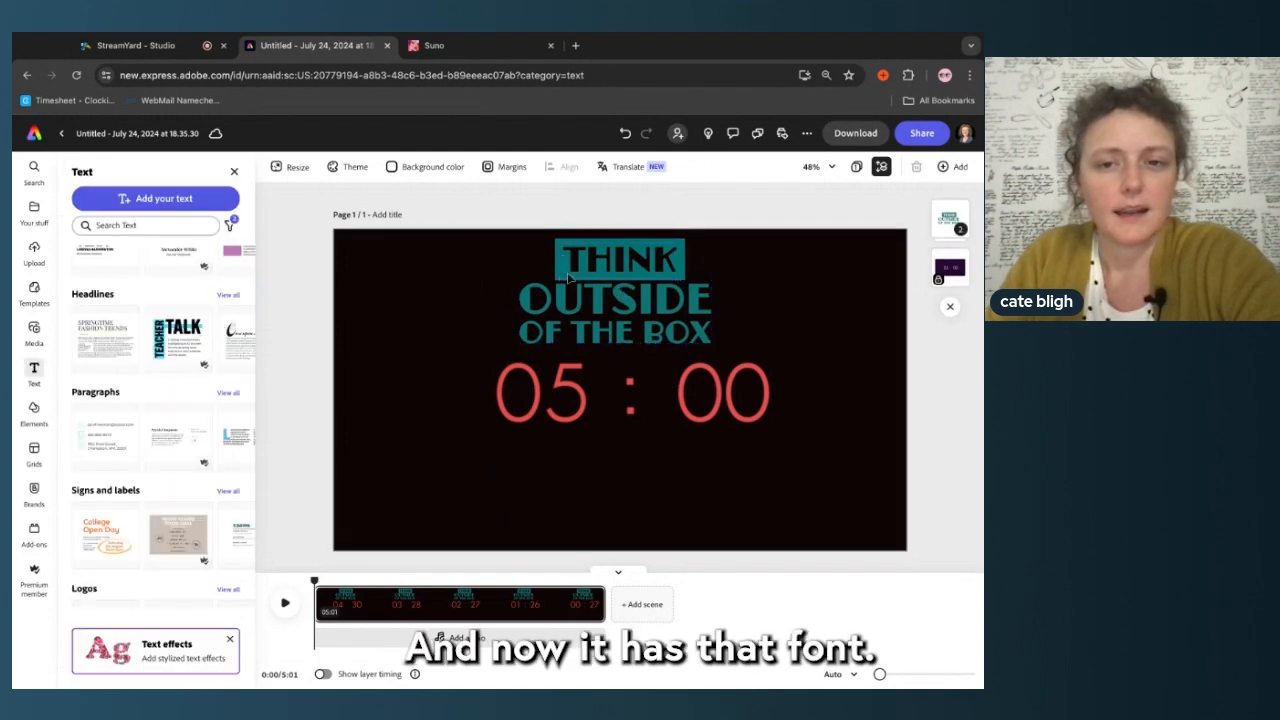
Step: Centre the phrase group horizontally and place copies of its "THINK" and "OUTSIDE OF THE BOX" texts below the countdown digits
drag(664, 284, 674, 284)
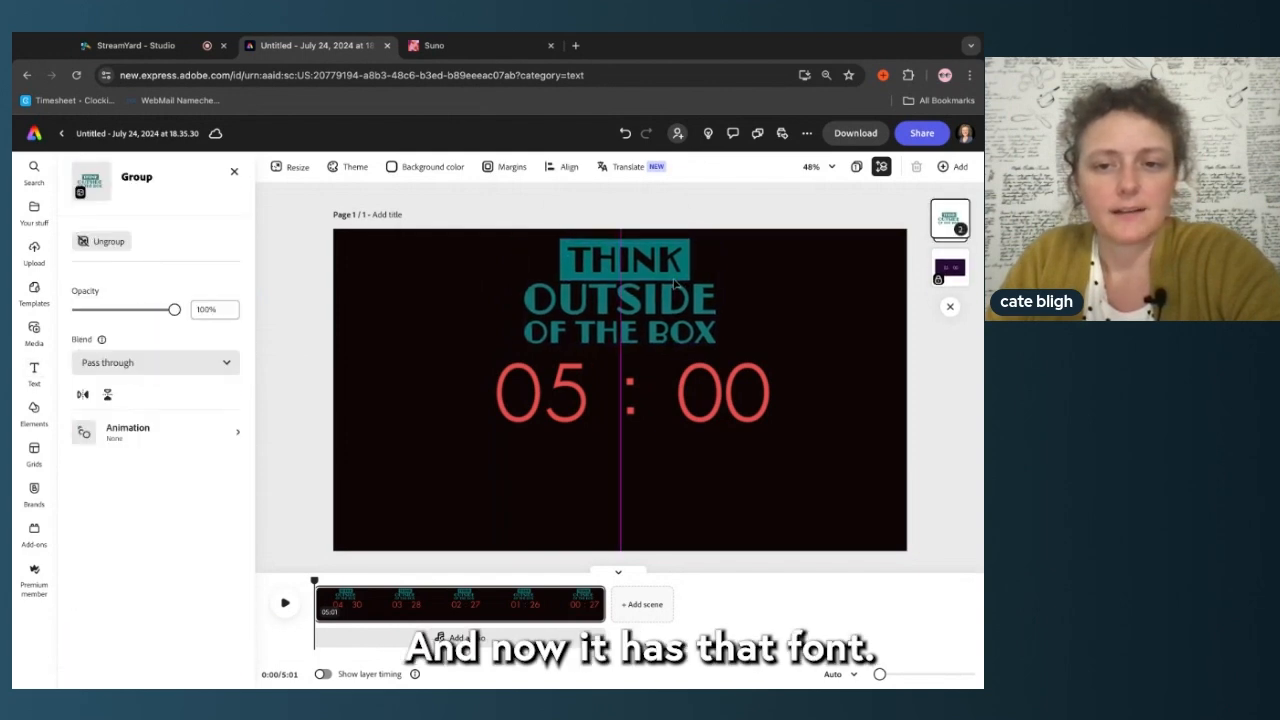
click(636, 263)
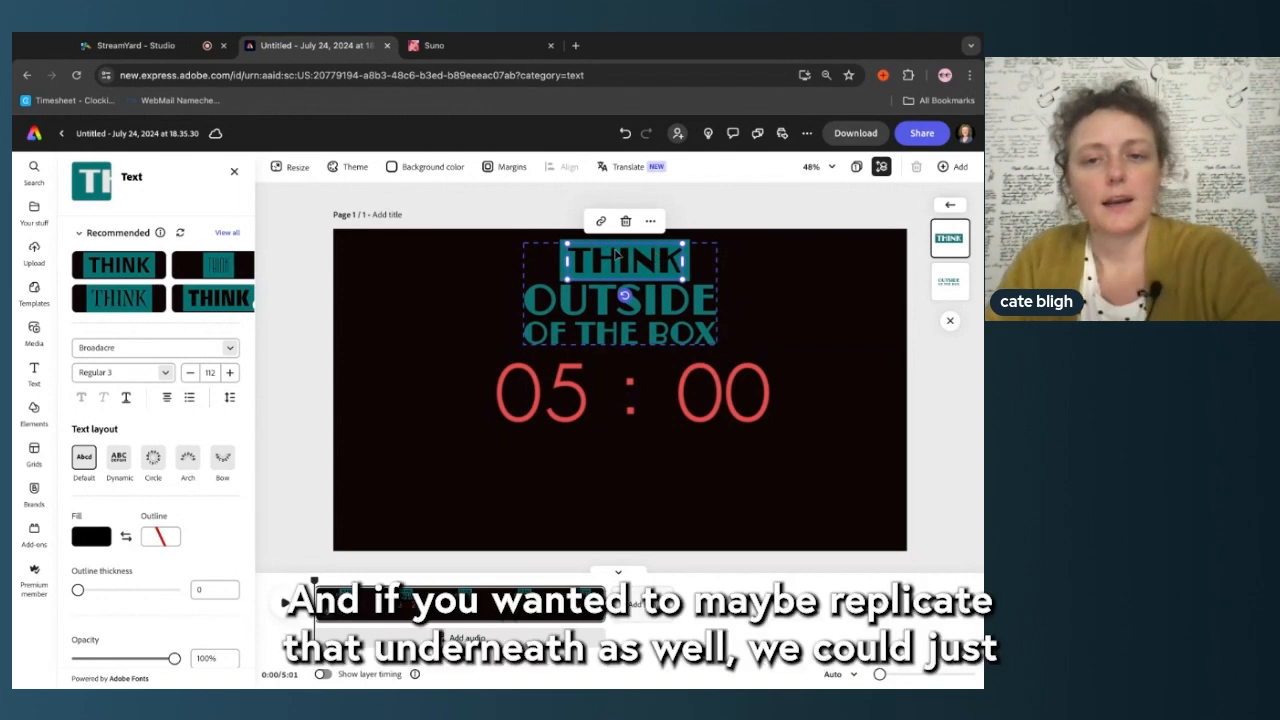
drag(618, 262, 620, 508)
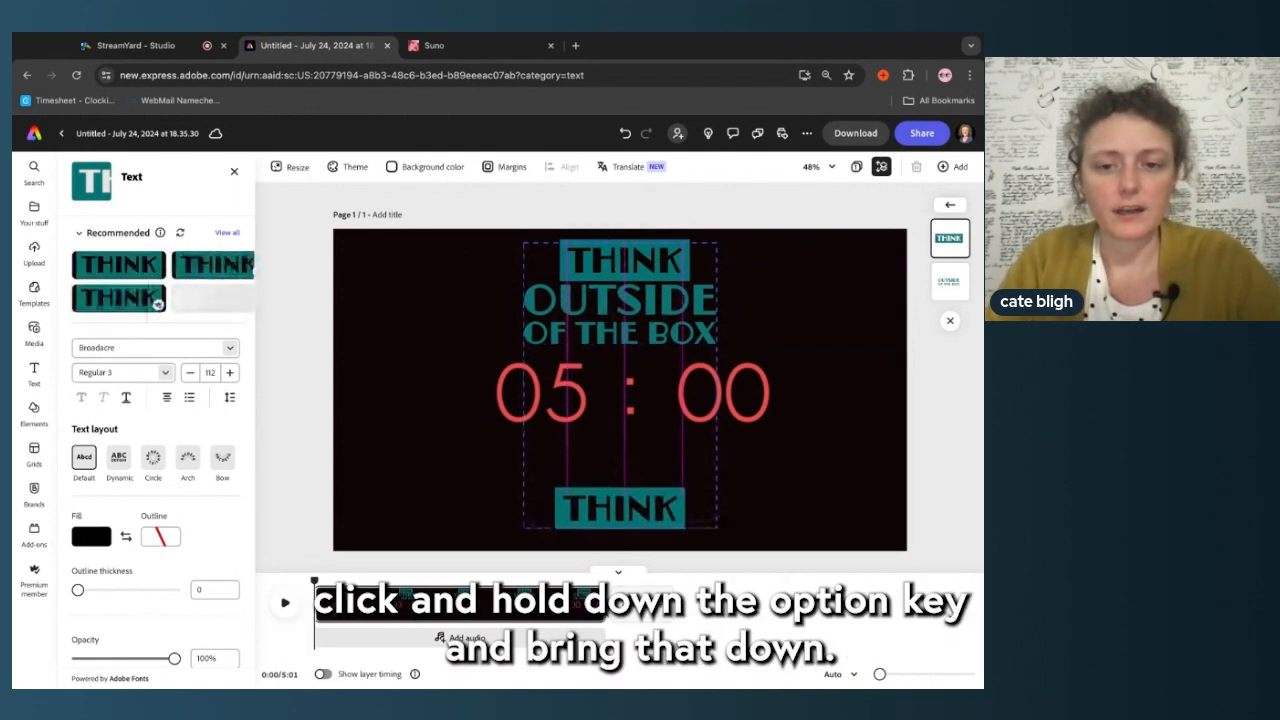
click(655, 309)
drag(655, 309, 648, 515)
click(397, 492)
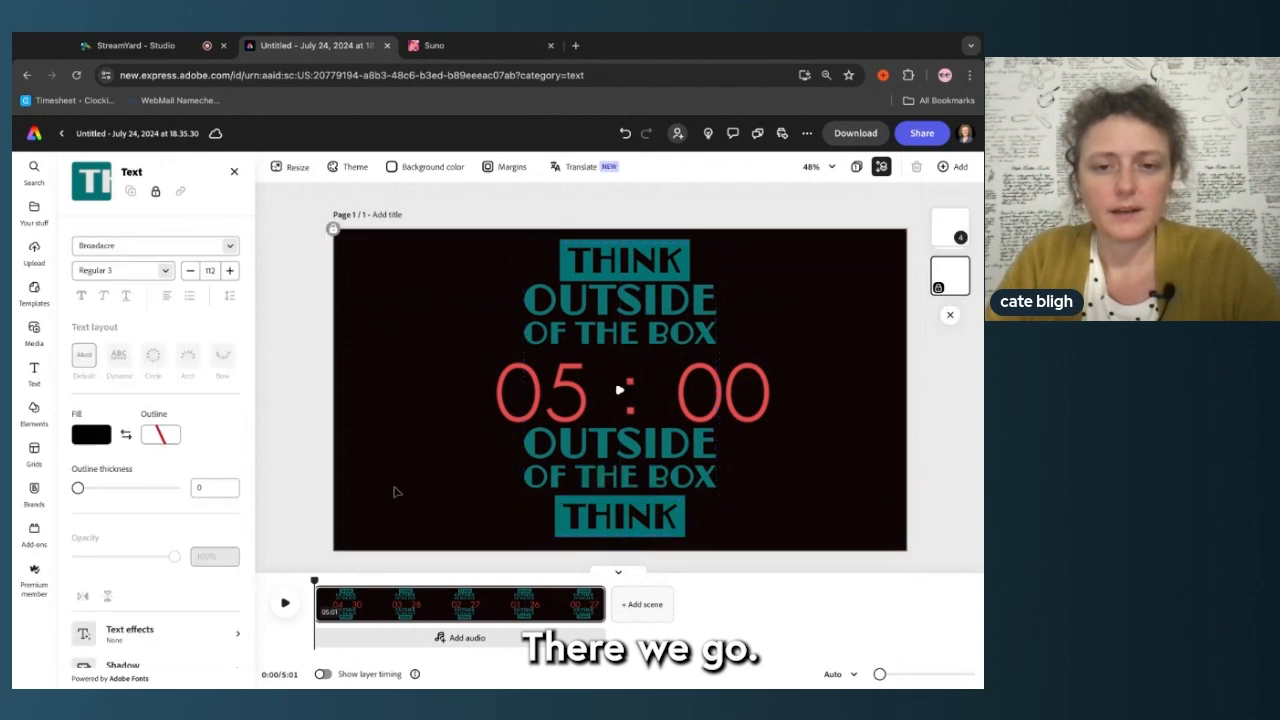
Step: Ungroup the phrase group into its separate text layers and deselect them
double_click(617, 468)
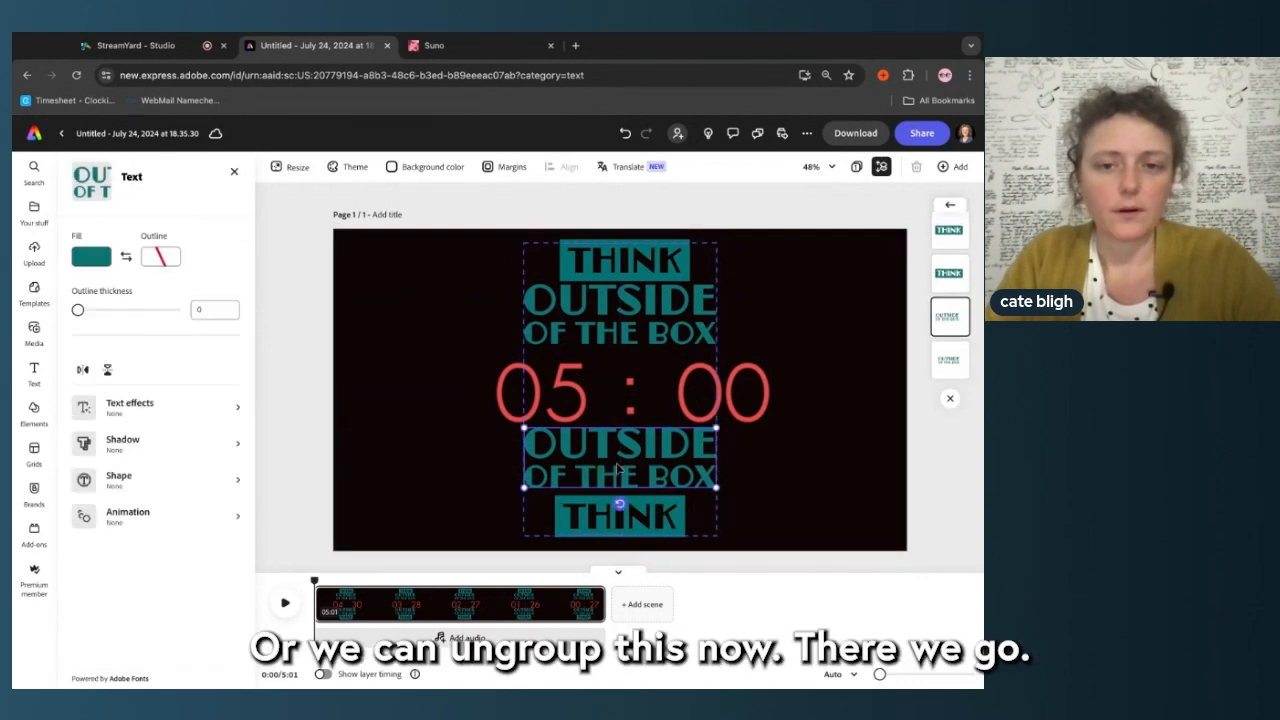
click(434, 386)
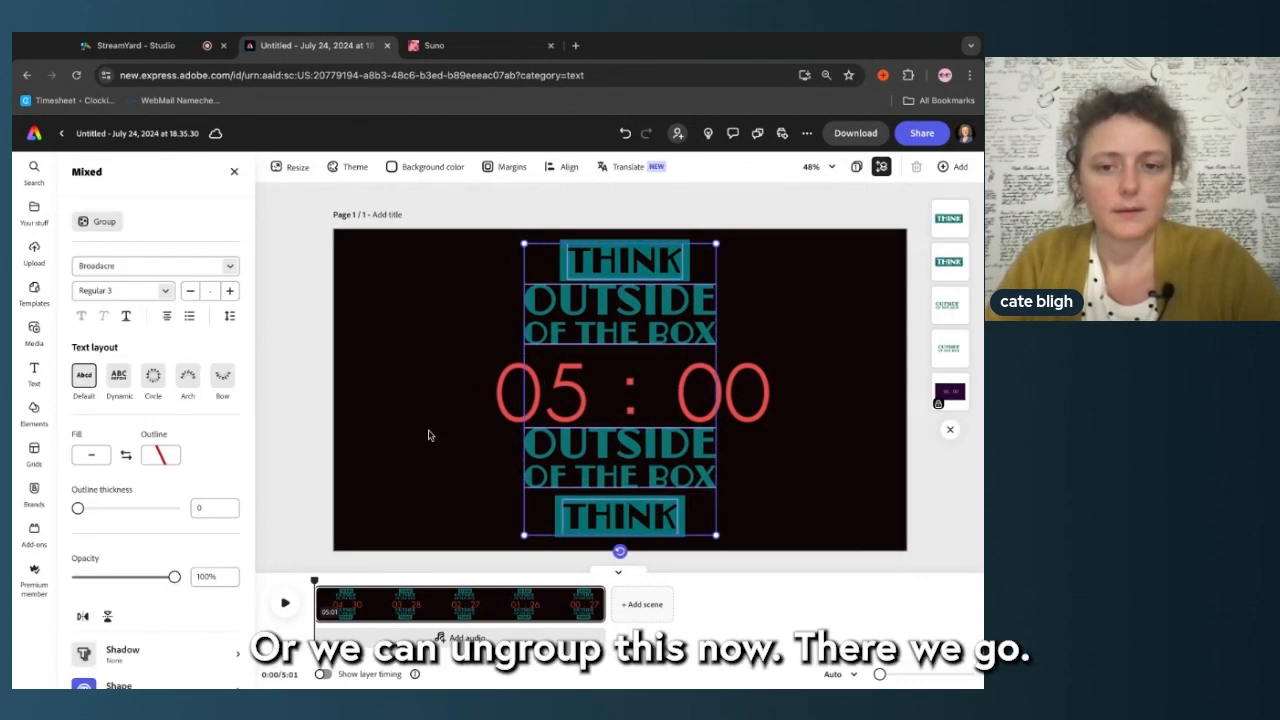
click(428, 435)
Step: Place the lower "THINK" to the left of the lower "OUTSIDE OF THE BOX" and shift both texts slightly down and right
click(636, 520)
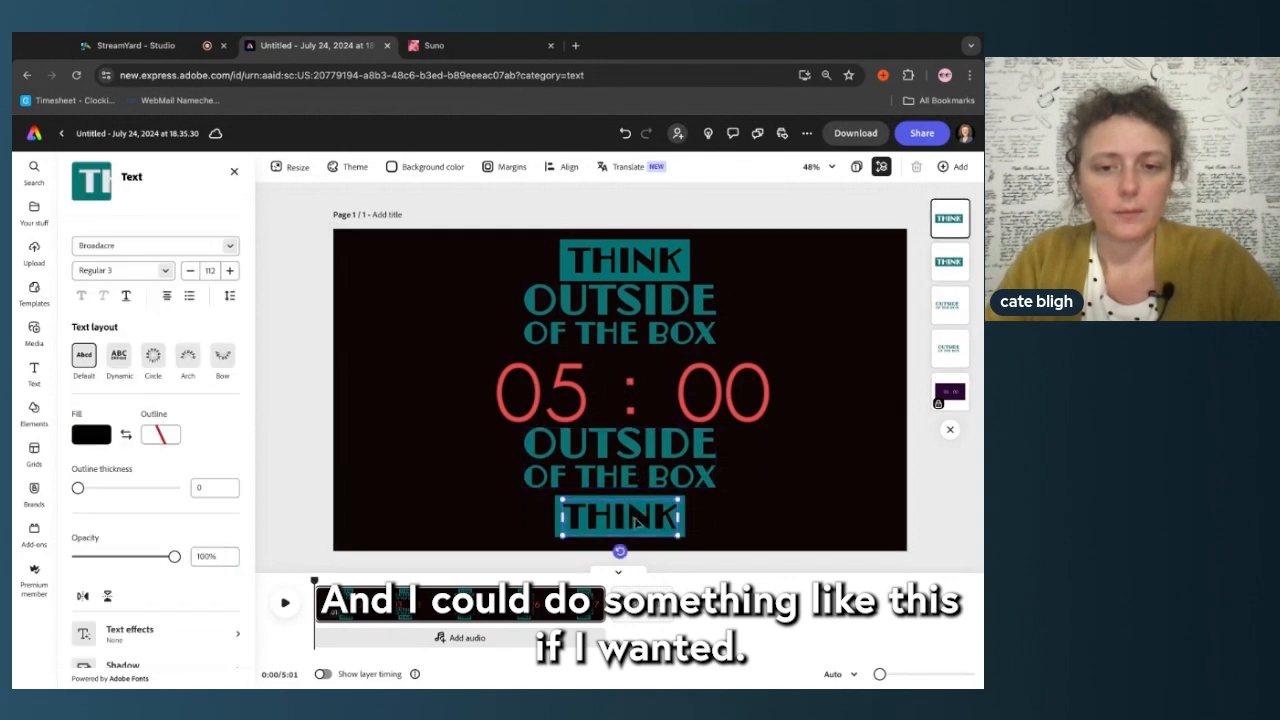
drag(636, 520, 458, 461)
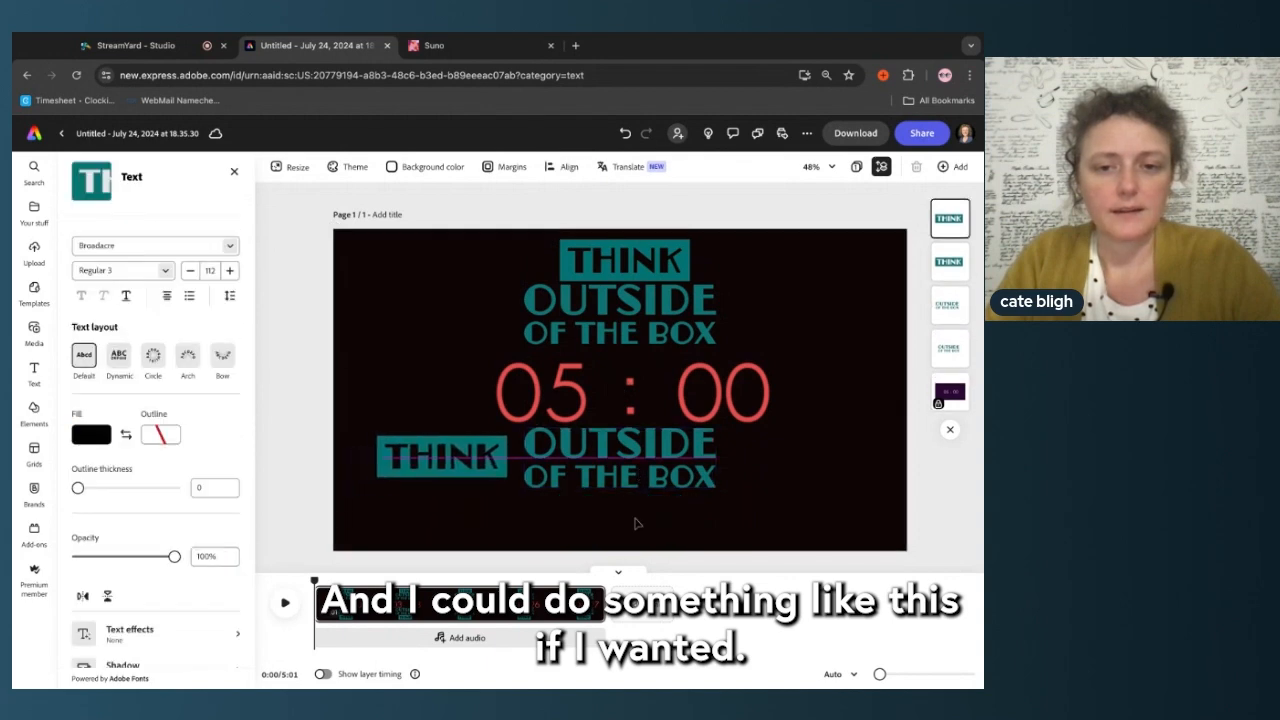
shift+click(612, 452)
drag(612, 452, 682, 478)
click(400, 457)
Step: Enlarge the lower "THINK" to font size 162 and line it up vertically with the text beside it
click(500, 489)
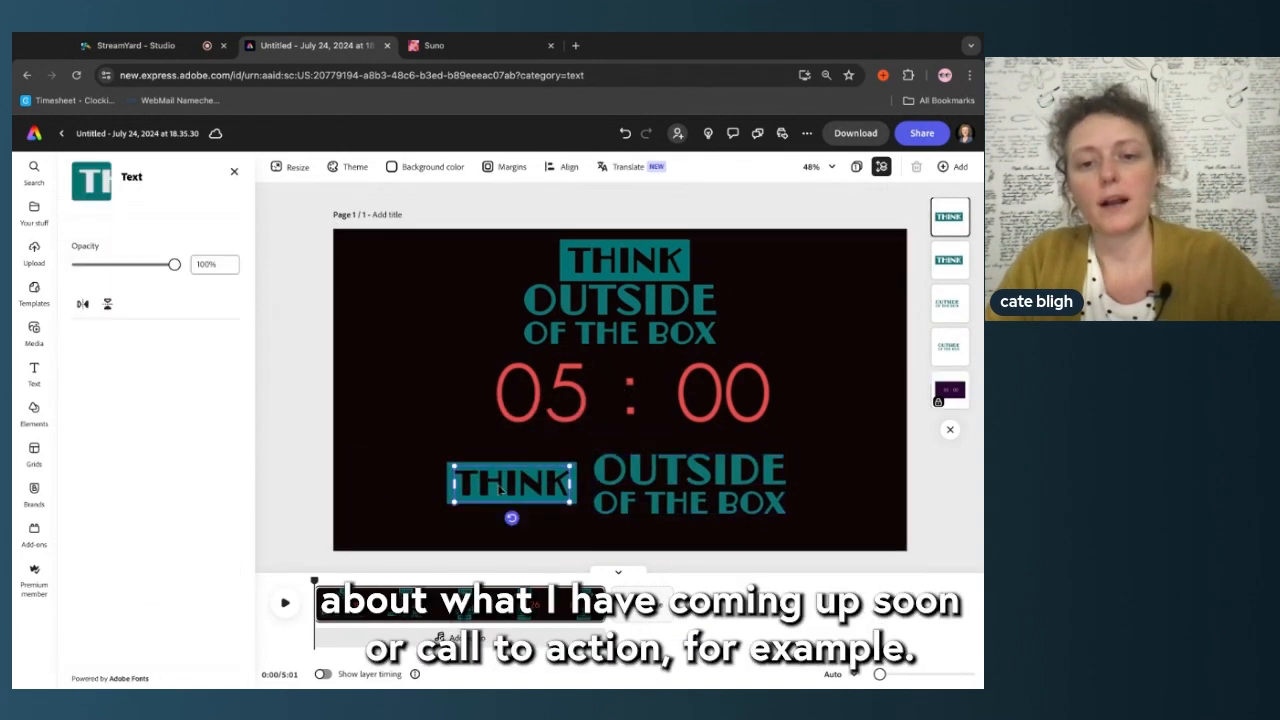
drag(454, 502, 402, 518)
drag(511, 504, 513, 498)
key(Up)
key(Up)
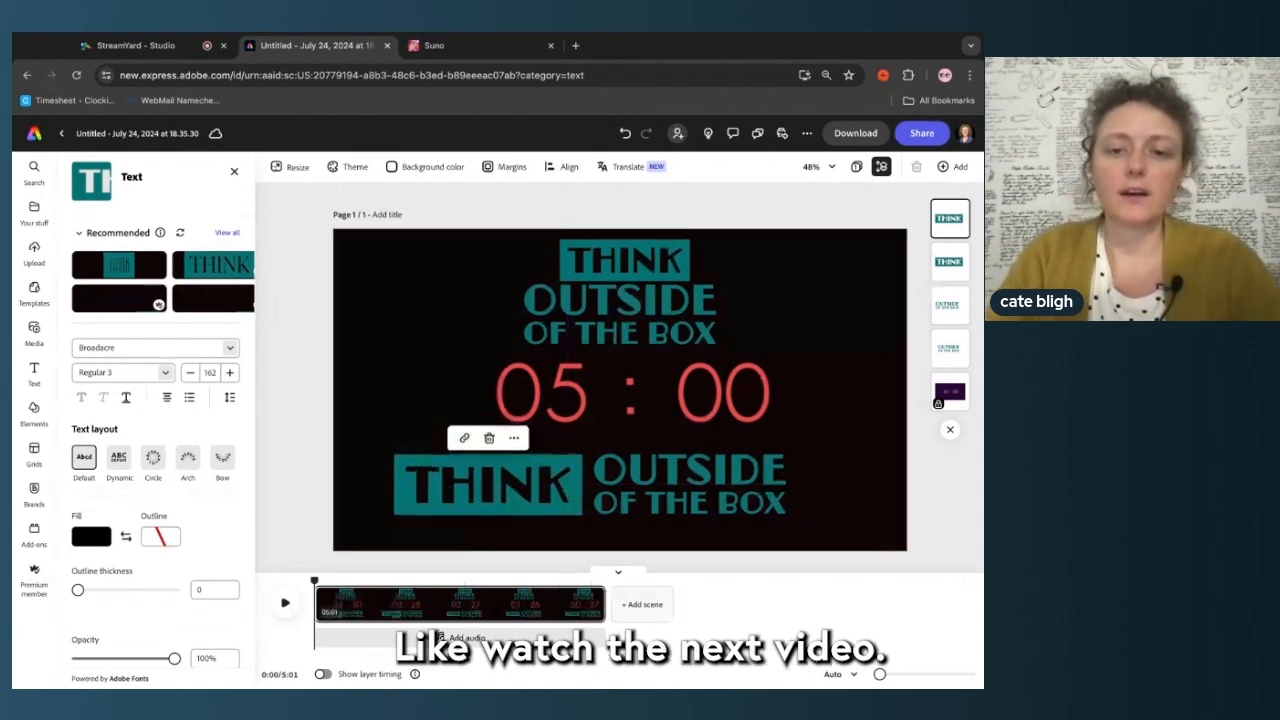
Step: Enlarge the lower "THINK" and "OUTSIDE OF THE BOX" texts together and centre the pair under the countdown
shift+click(664, 479)
drag(664, 479, 697, 478)
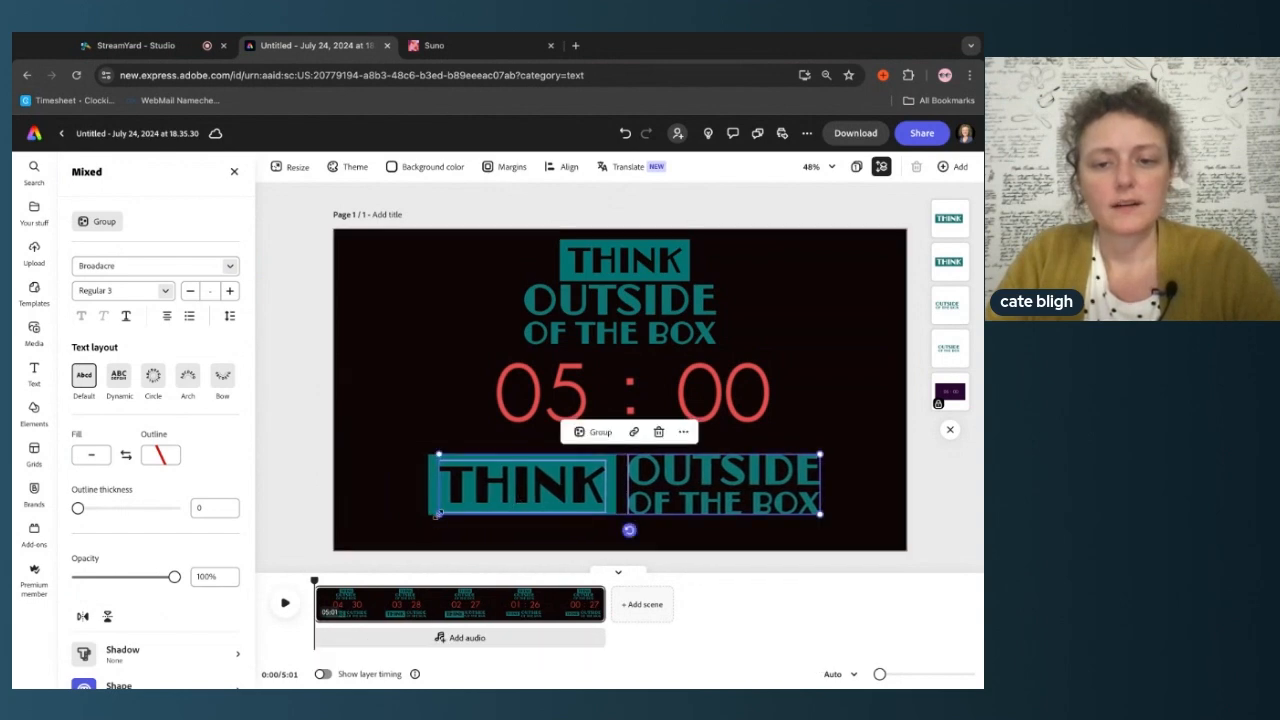
drag(437, 514, 371, 528)
drag(499, 490, 520, 490)
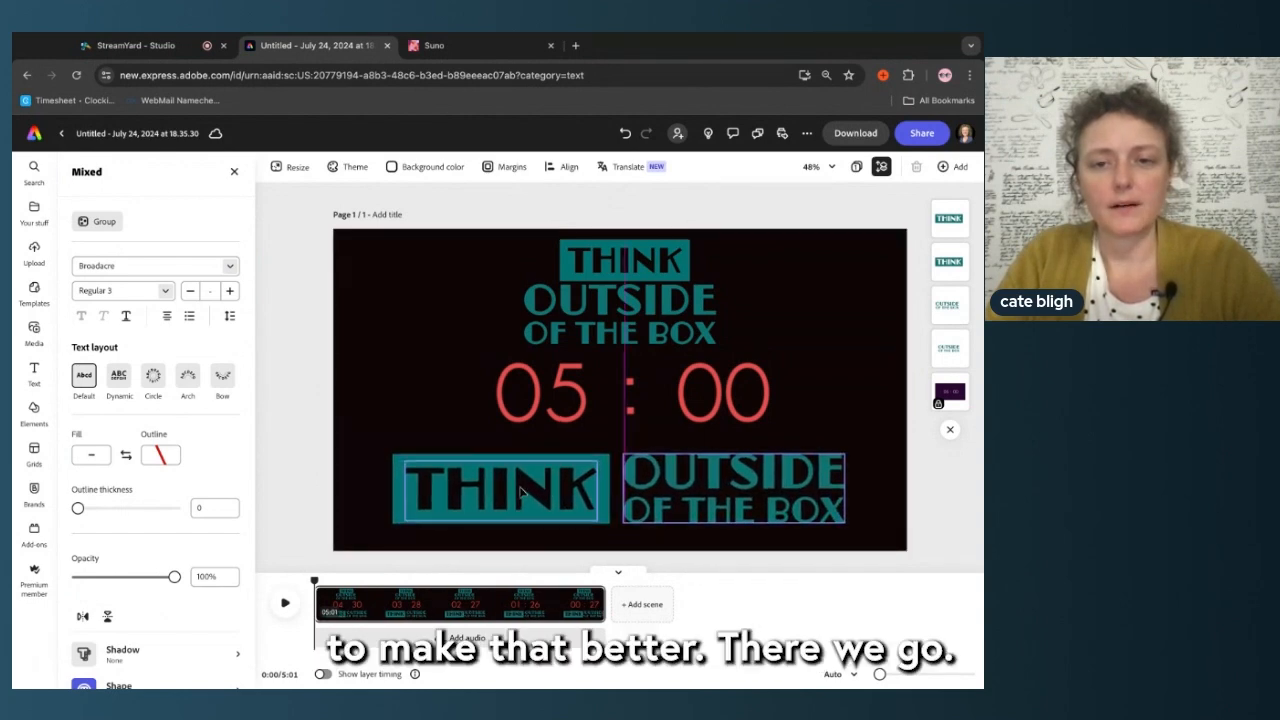
click(424, 366)
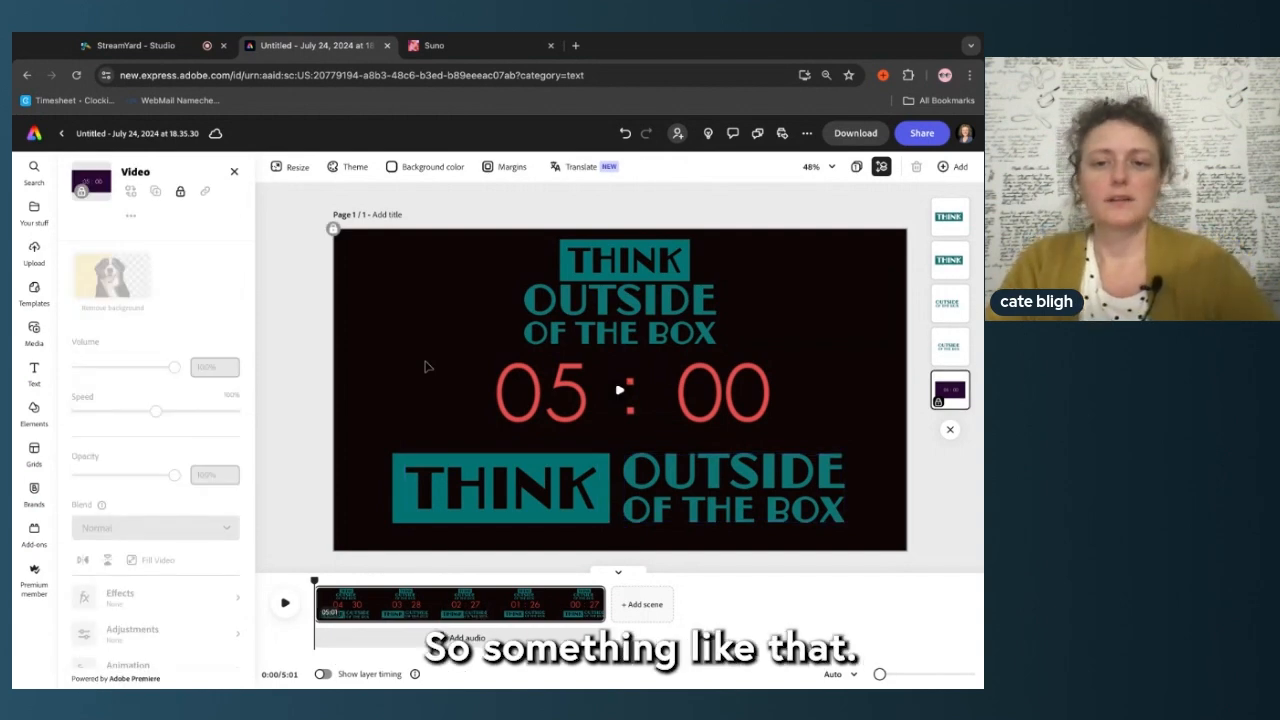
Step: Delete the original "OUTSIDE OF THE BOX" and "THINK" texts above the countdown
click(658, 320)
drag(658, 320, 510, 312)
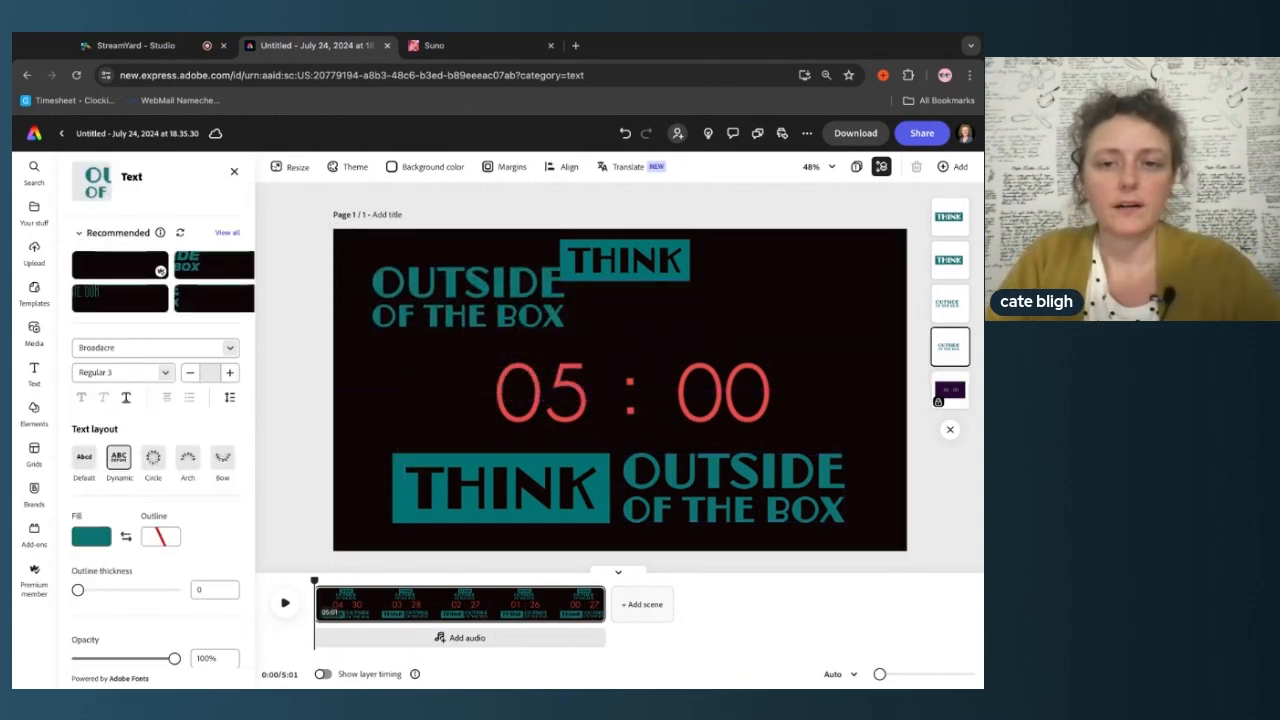
click(517, 282)
shift+click(663, 268)
key(Delete)
Step: Duplicate the lower text pair above the countdown and swap the copies so "OUTSIDE OF THE BOX" comes before "THINK"
click(580, 488)
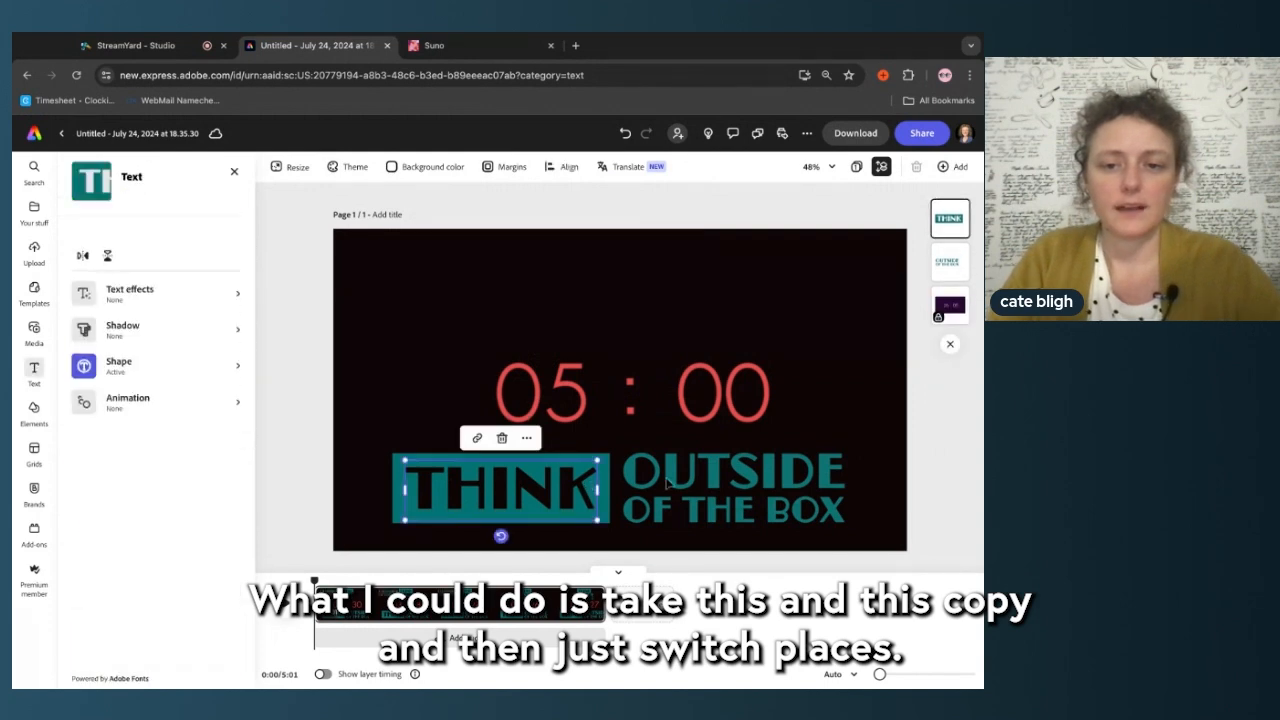
shift+click(689, 488)
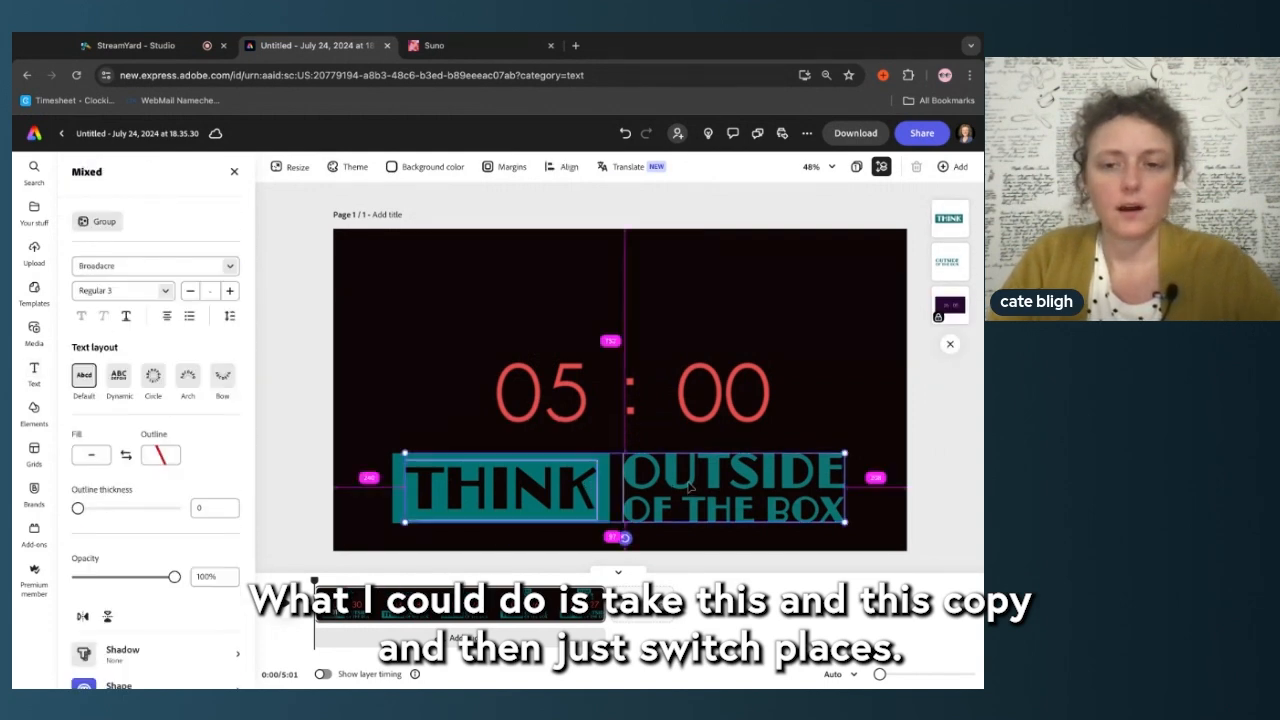
drag(689, 488, 690, 287)
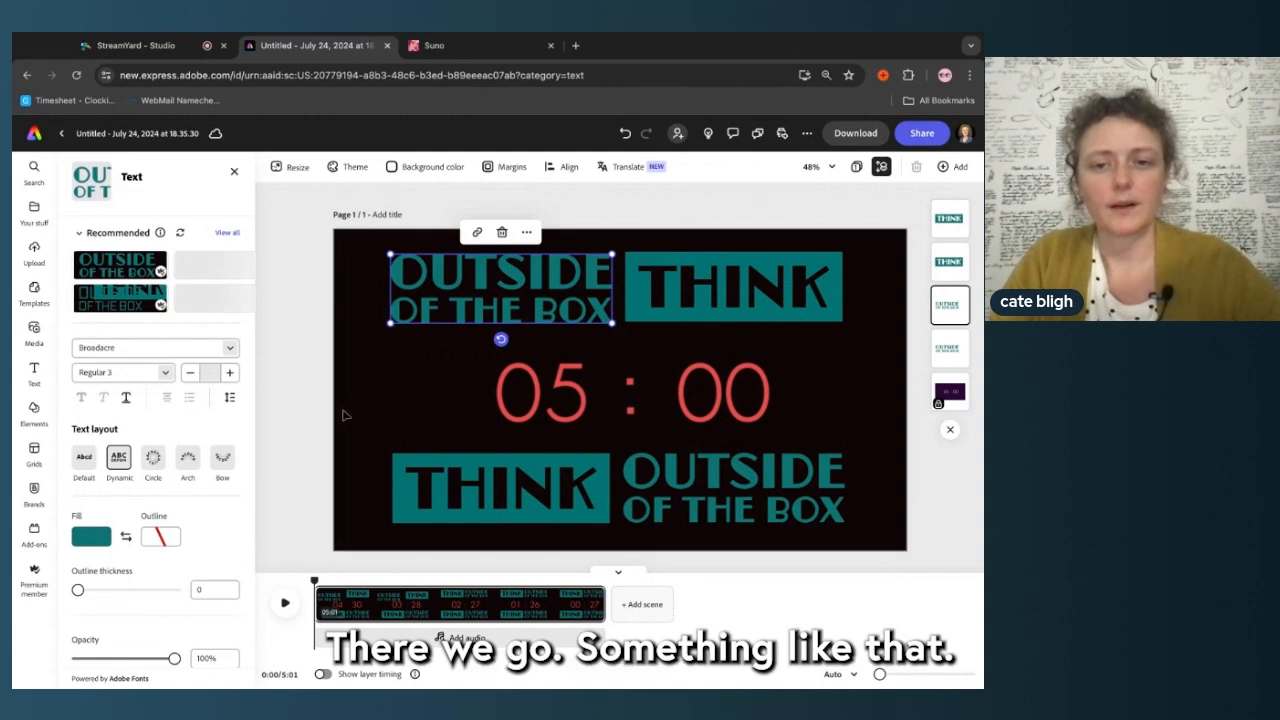
click(400, 365)
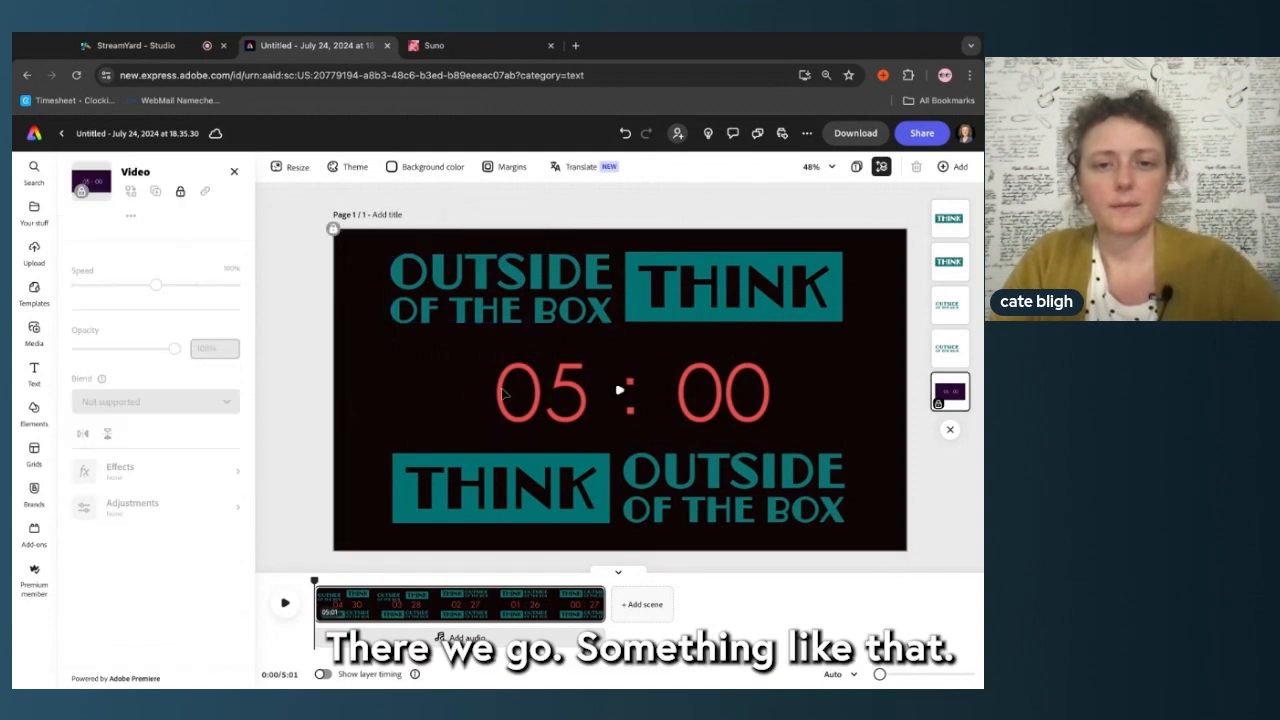
Step: Move the upper "OUTSIDE OF THE BOX" and "THINK" pair slightly down towards the countdown and deselect it
click(520, 290)
shift+click(735, 288)
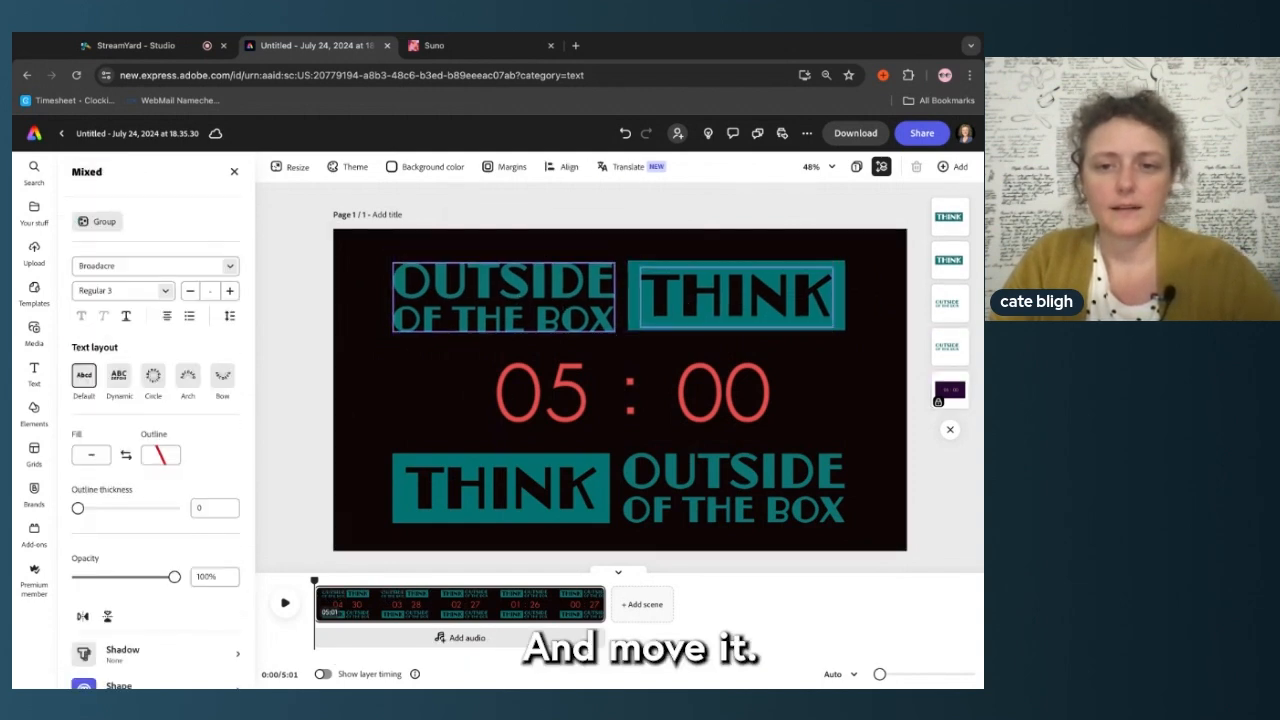
mouse_move(735, 288)
mouse_down()
mouse_move(745, 296)
mouse_move(734, 297)
mouse_up()
click(296, 520)
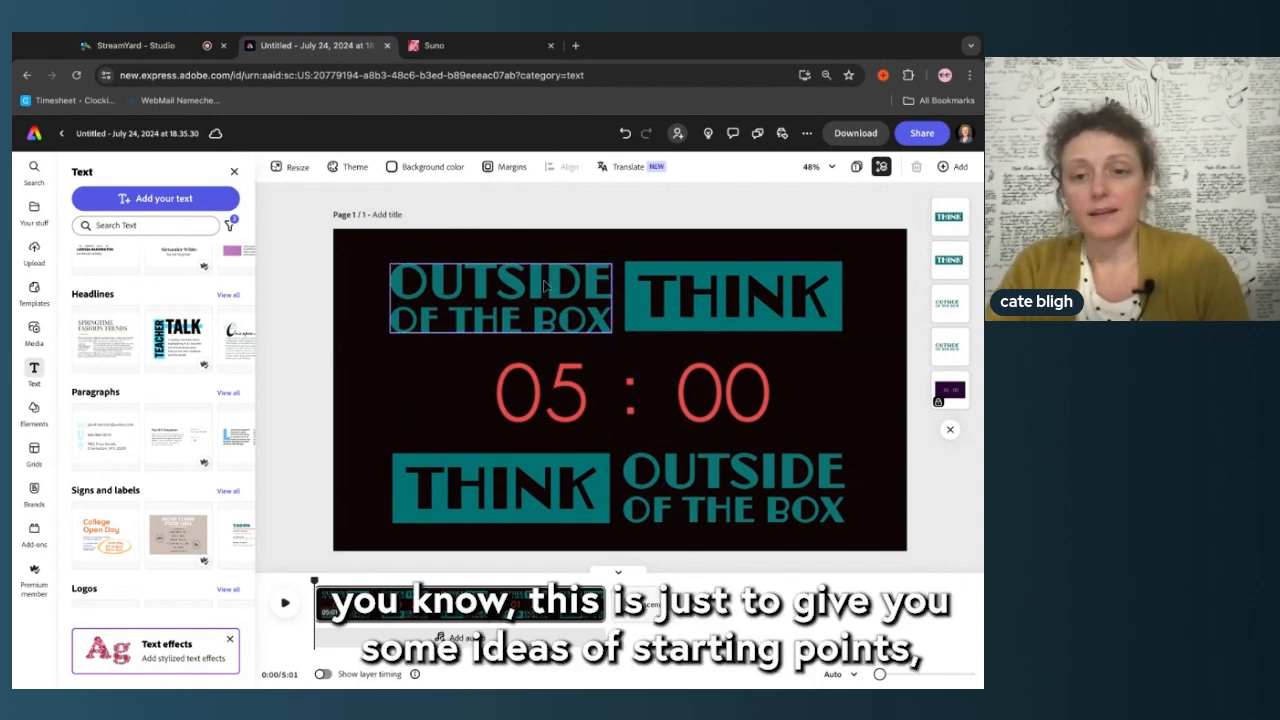
Step: Add the "Brews and Blues" logo template, shrink it to roughly half size and place it left of the countdown digits
scroll(180, 450, down, 4)
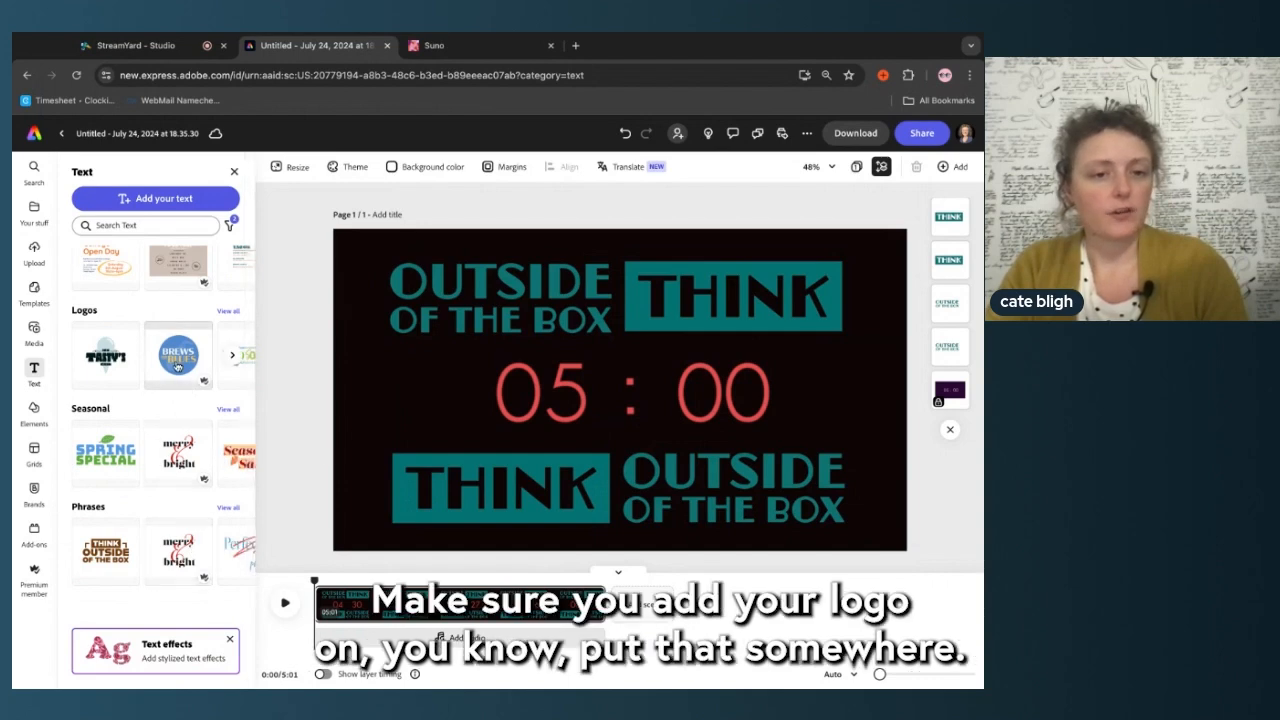
click(178, 354)
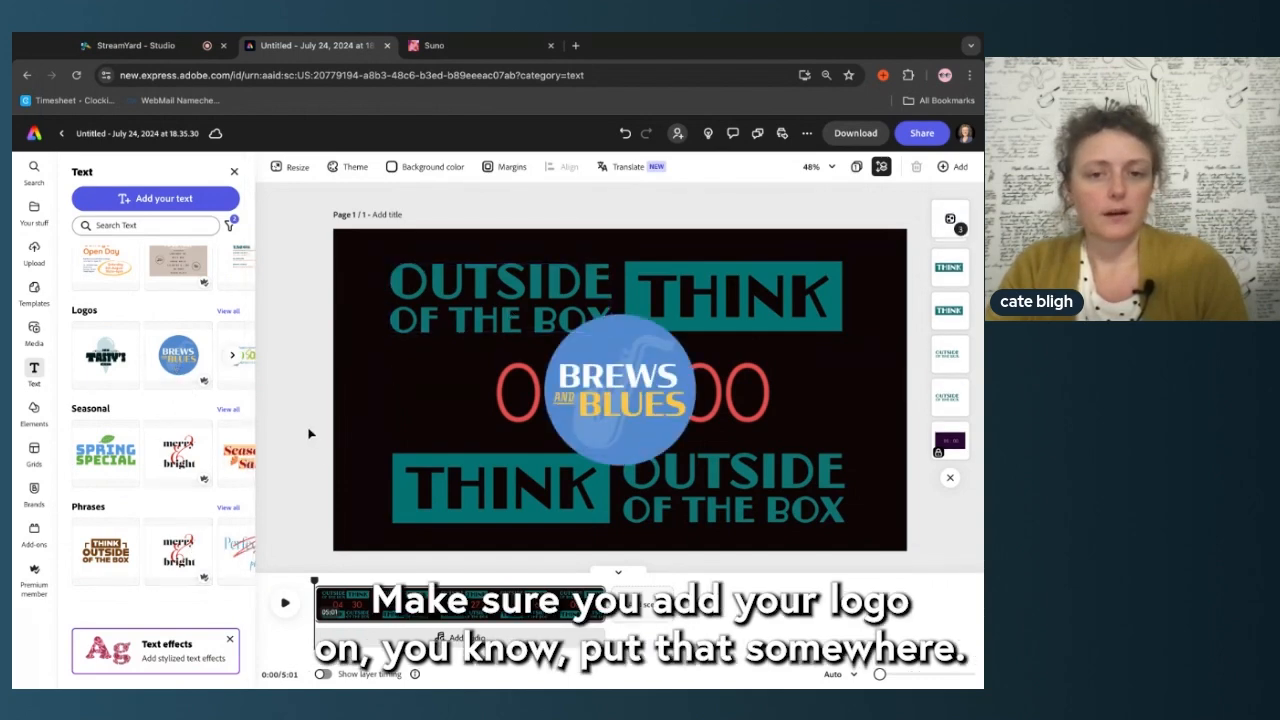
click(678, 382)
drag(692, 318, 600, 402)
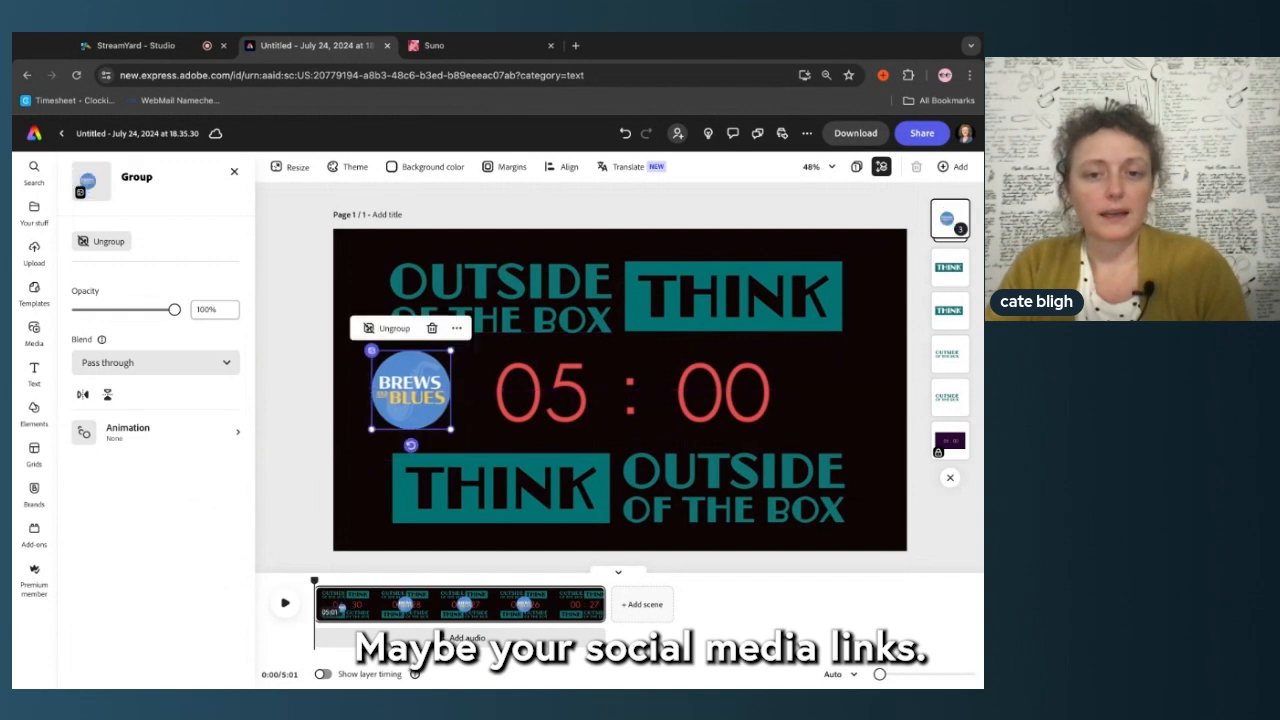
click(866, 374)
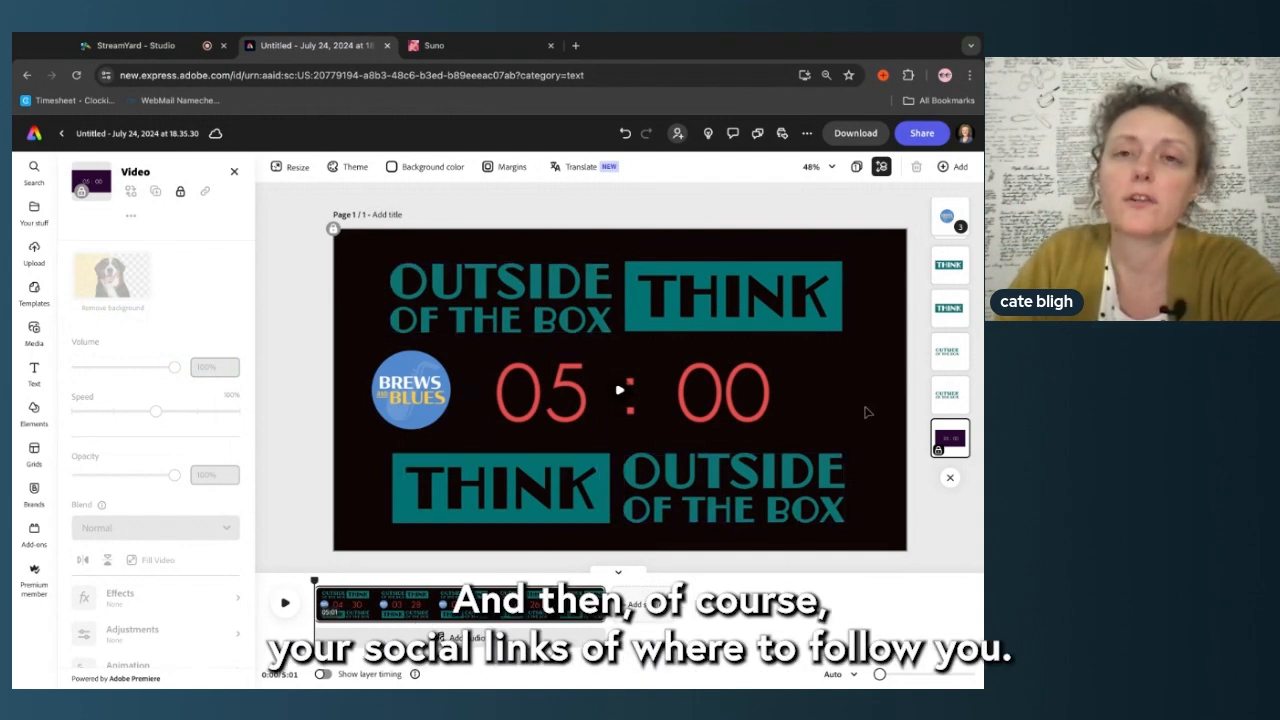
click(283, 487)
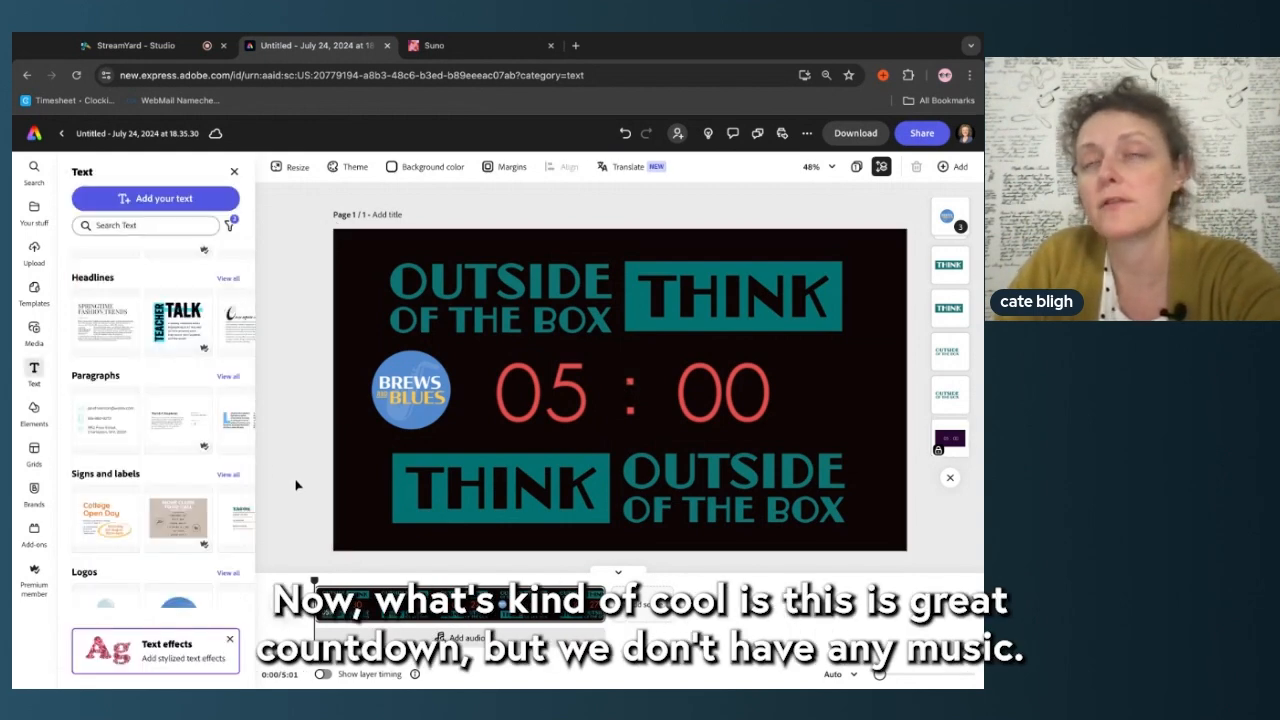
Step: Switch to Suno, open its song creation page and dismiss the getting-started guide
click(509, 50)
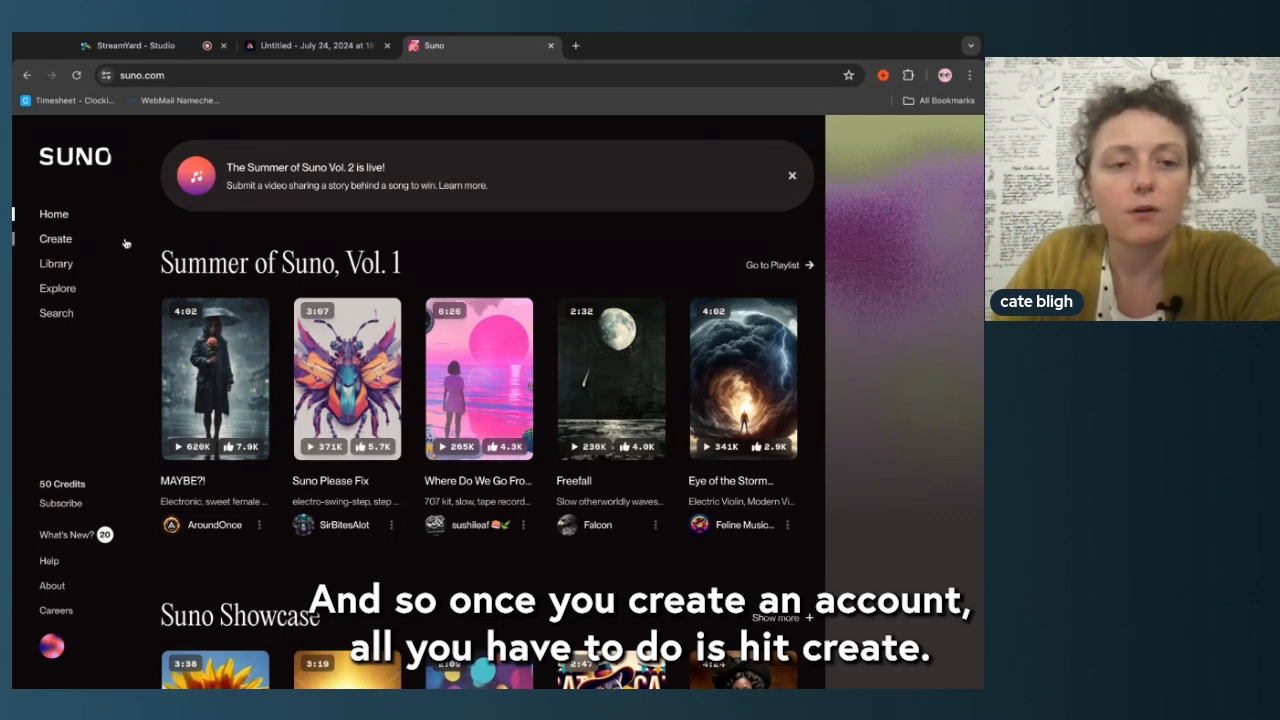
click(56, 244)
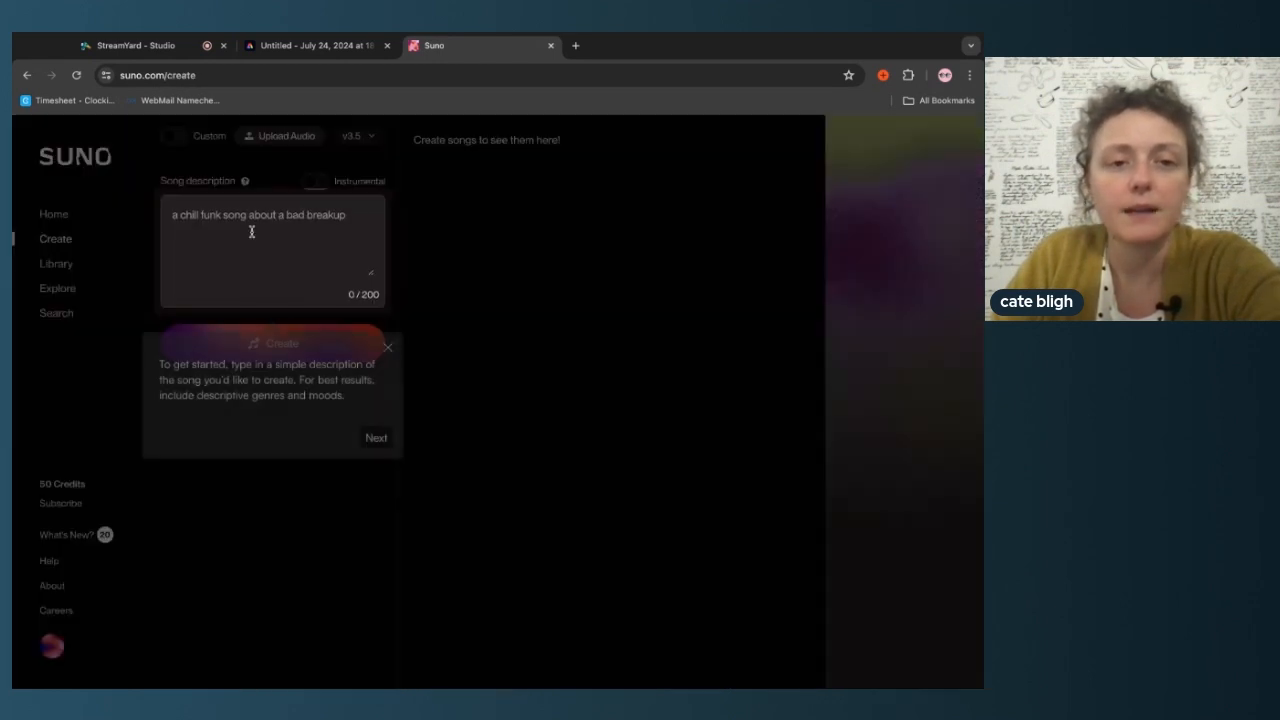
click(388, 349)
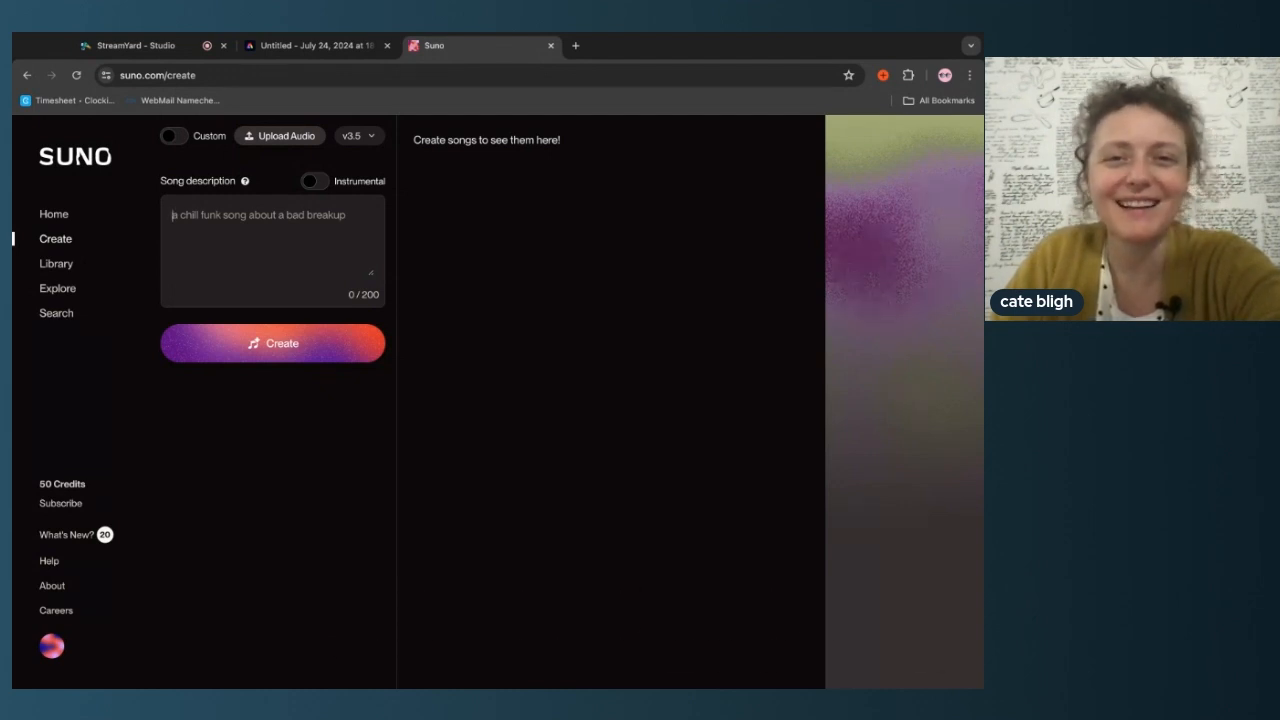
Step: Make the song instrumental and enter the song description "exciting livestream background music"
click(314, 181)
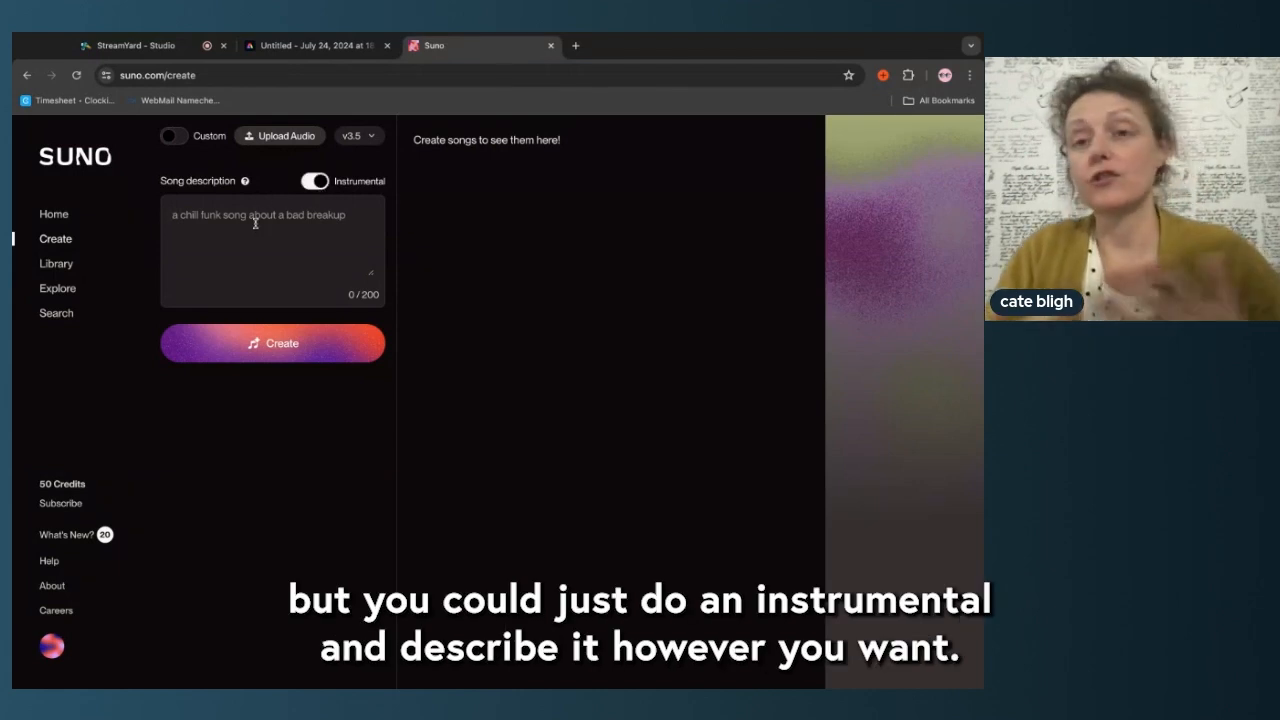
click(255, 223)
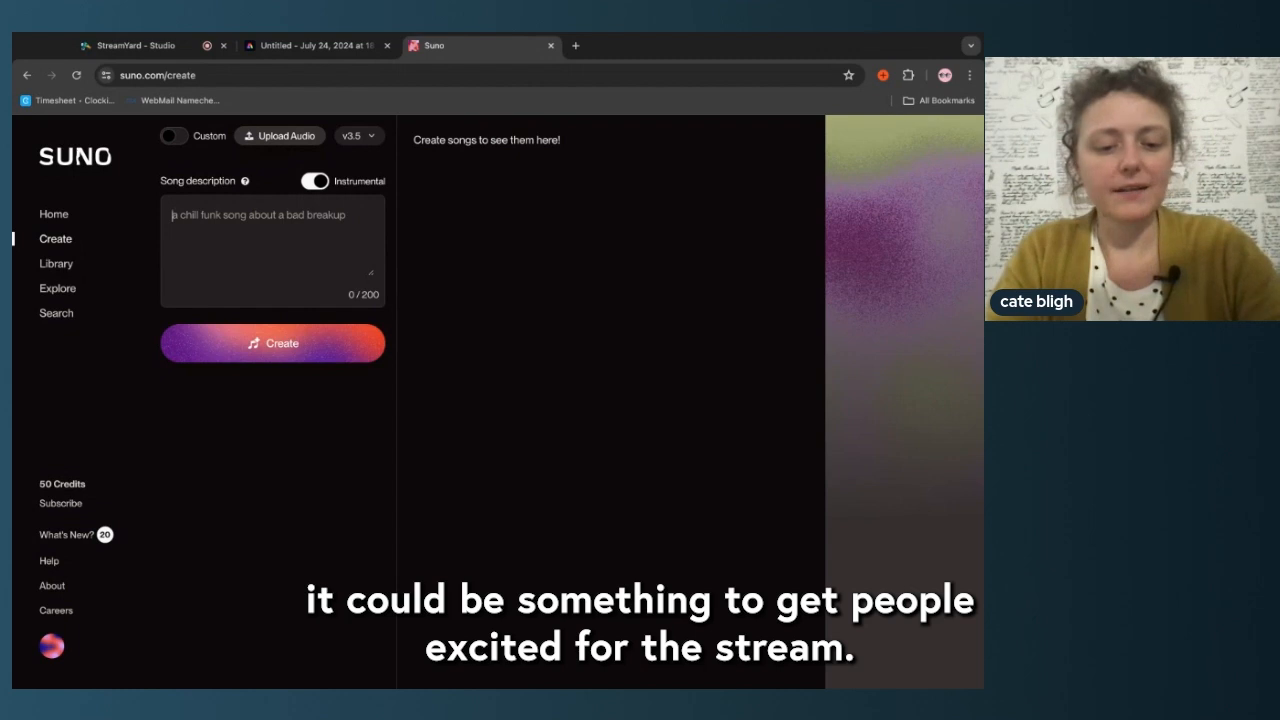
text(exciting)
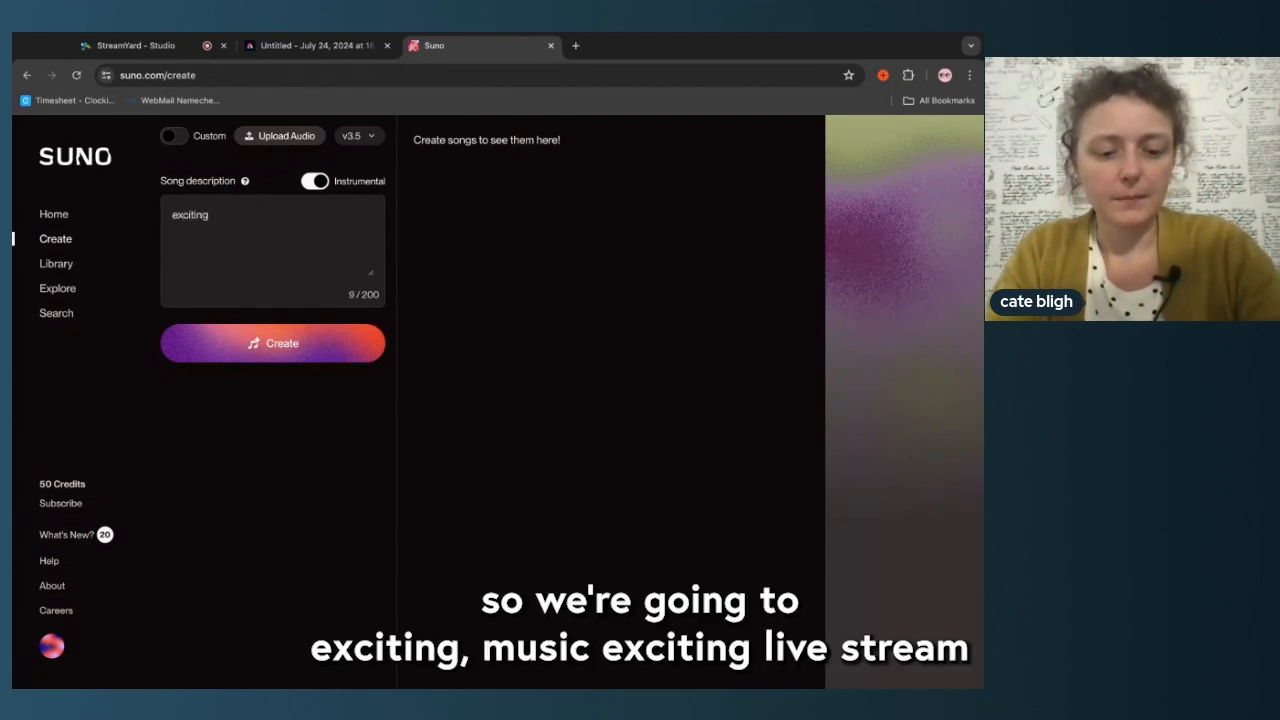
text( livestrea)
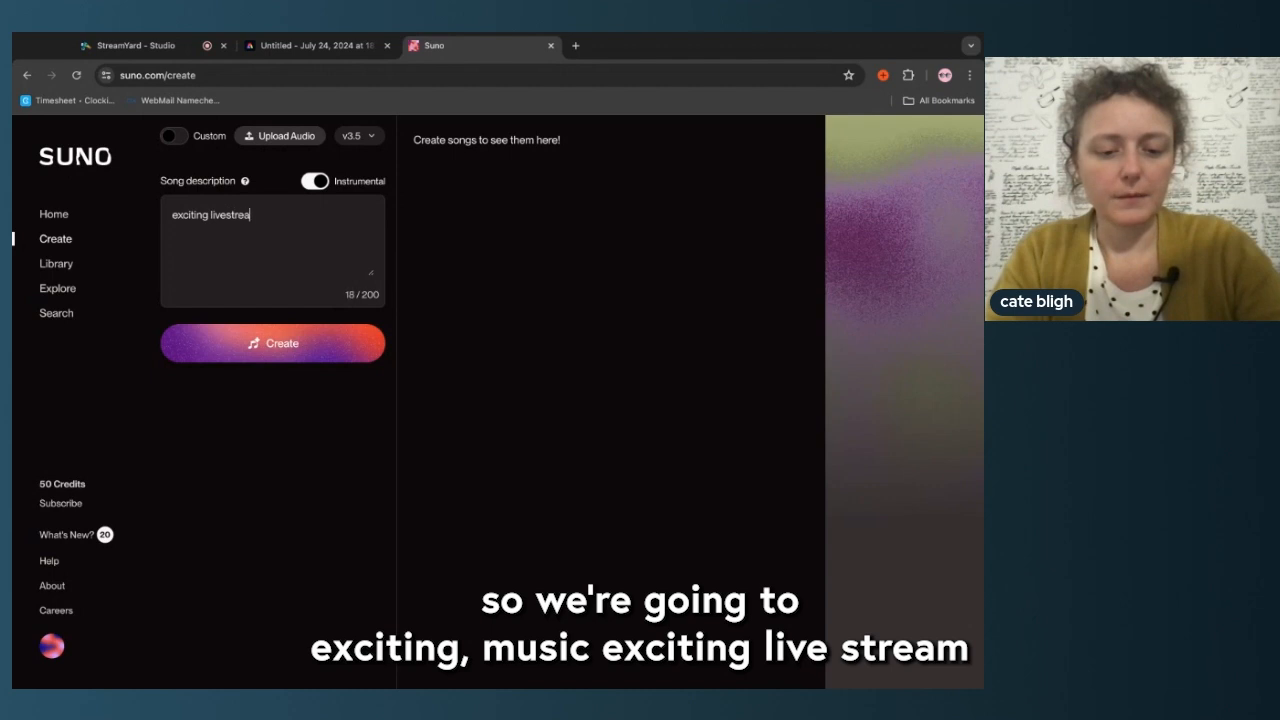
text(m background)
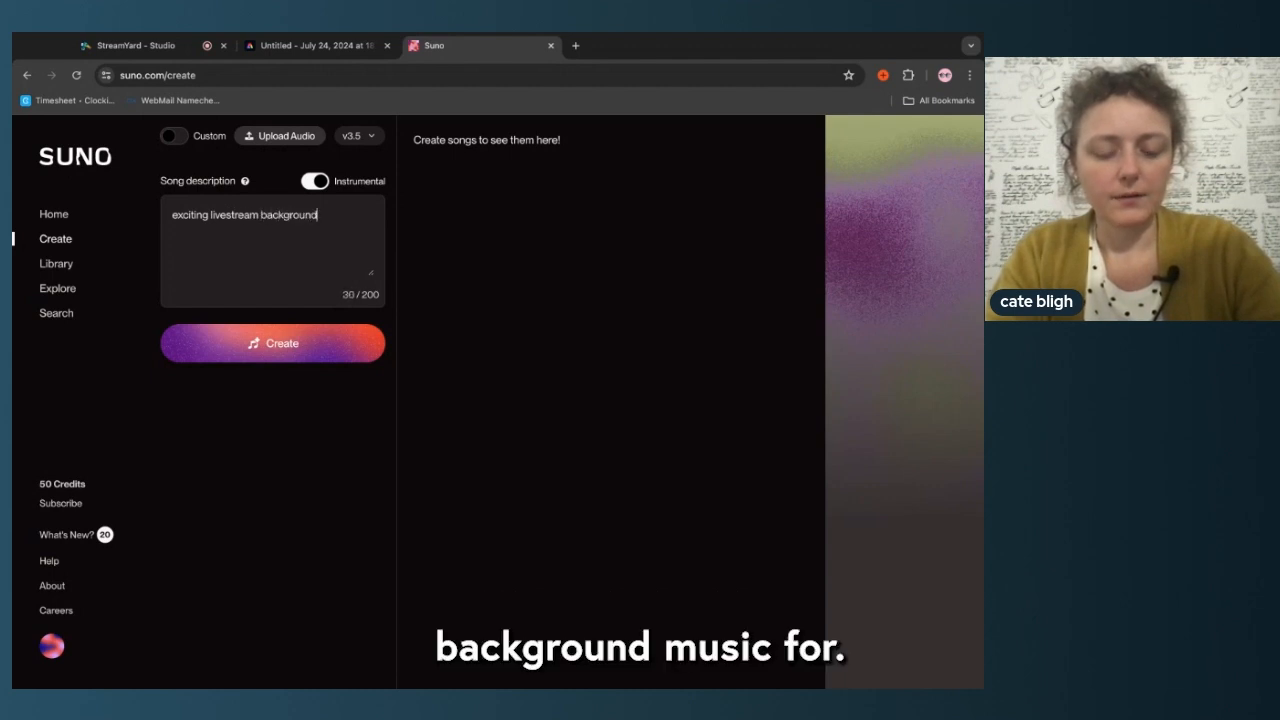
text( music fo)
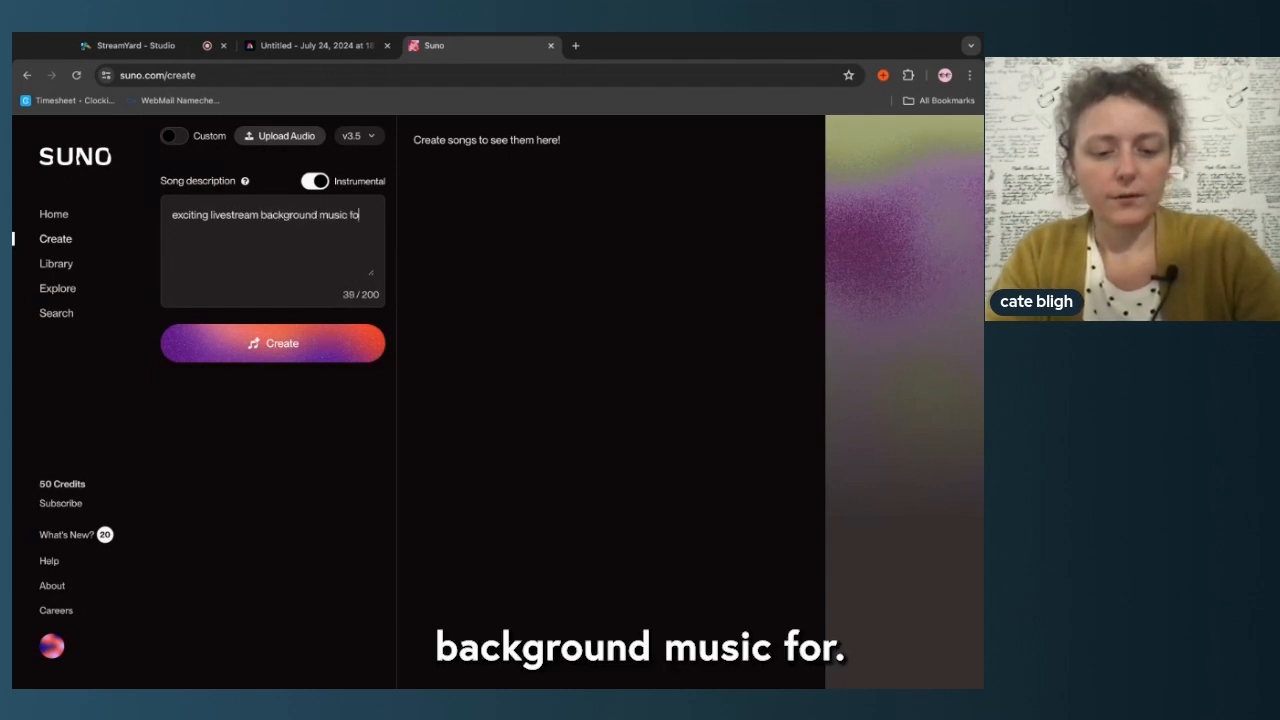
key(BackSpace)
key(BackSpace)
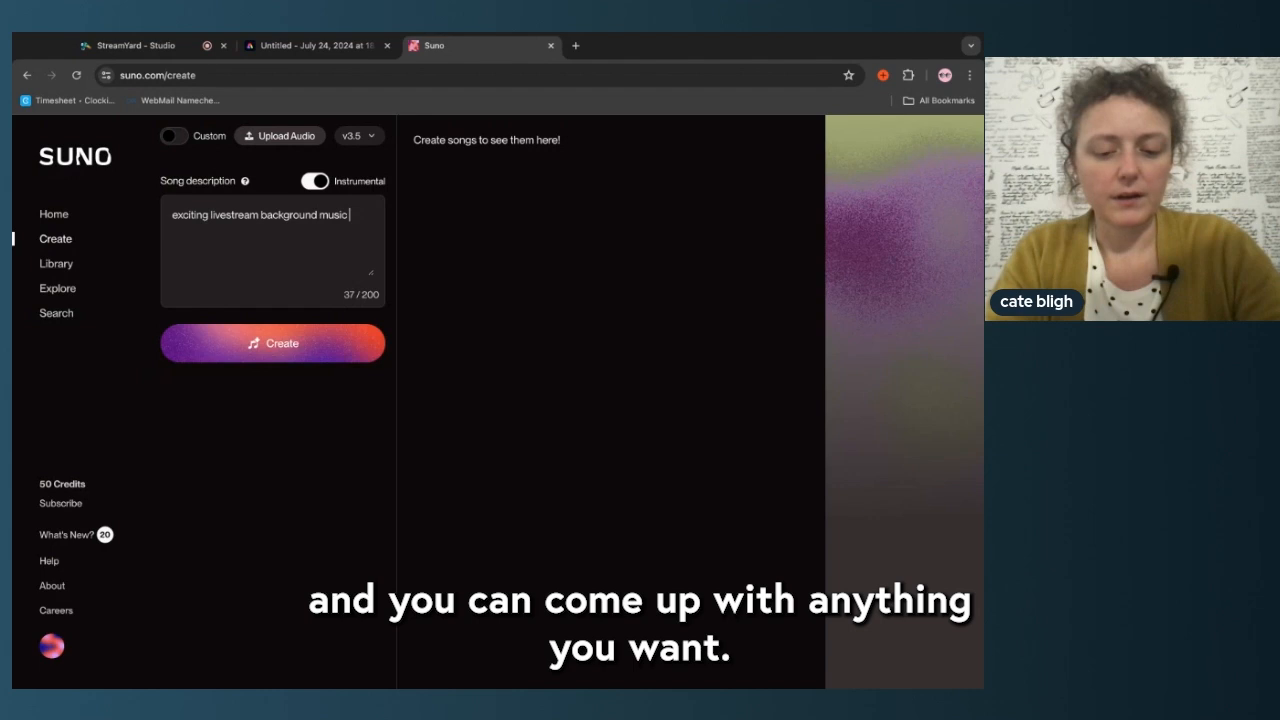
Step: Add "combination of jazz and house music" to the end of the song description and generate the songs
text(combination)
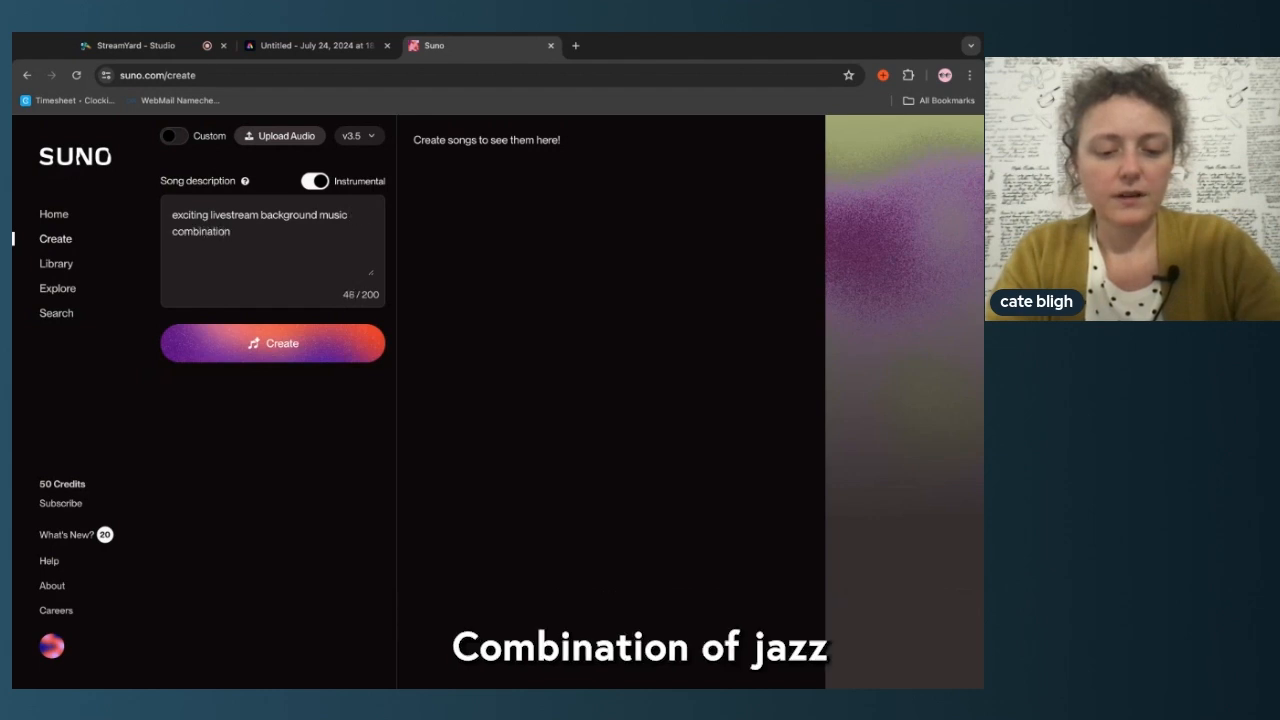
text( of jazz and house)
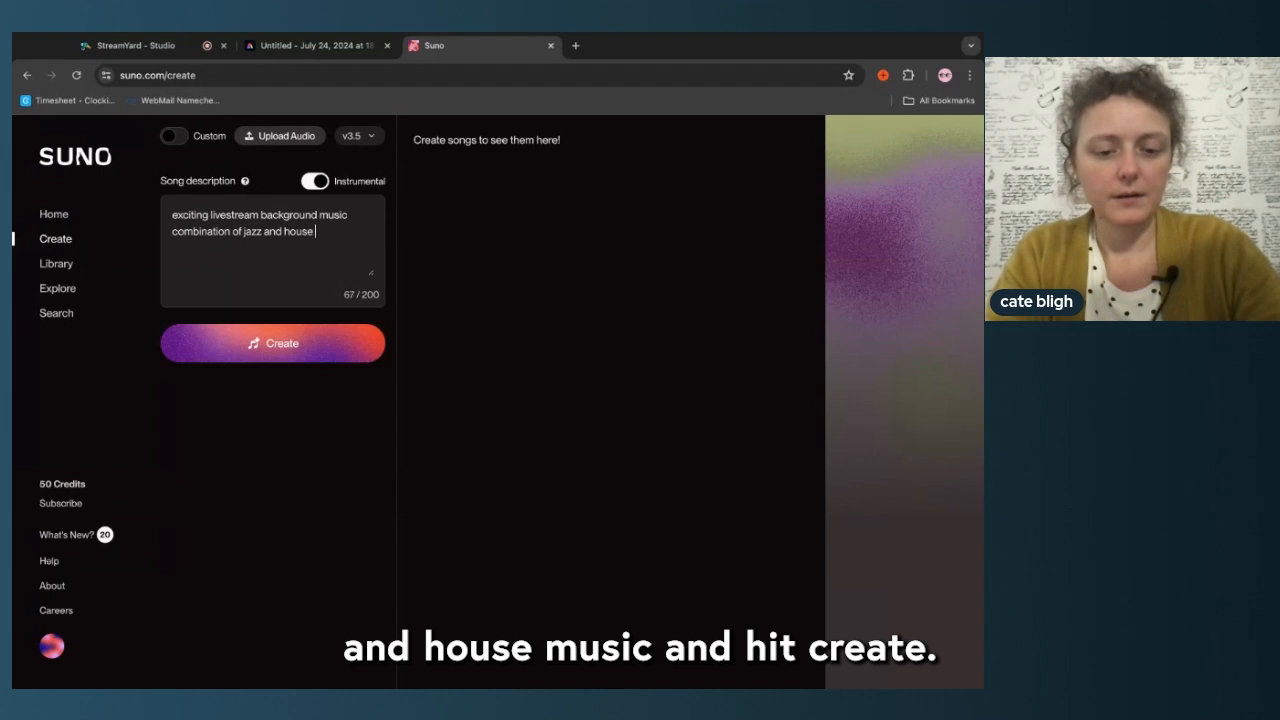
text( music)
click(278, 350)
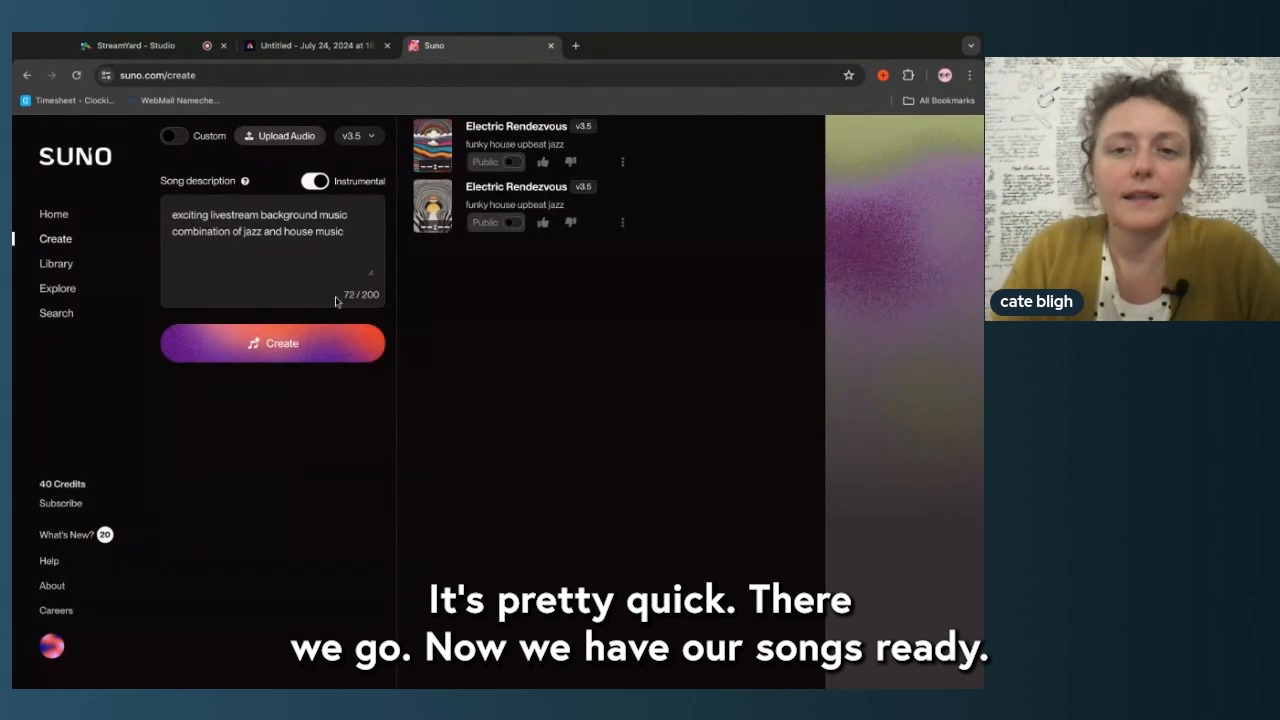
Step: Play the first generated song, "Electric Rendezvous", and open its options for downloading
click(434, 145)
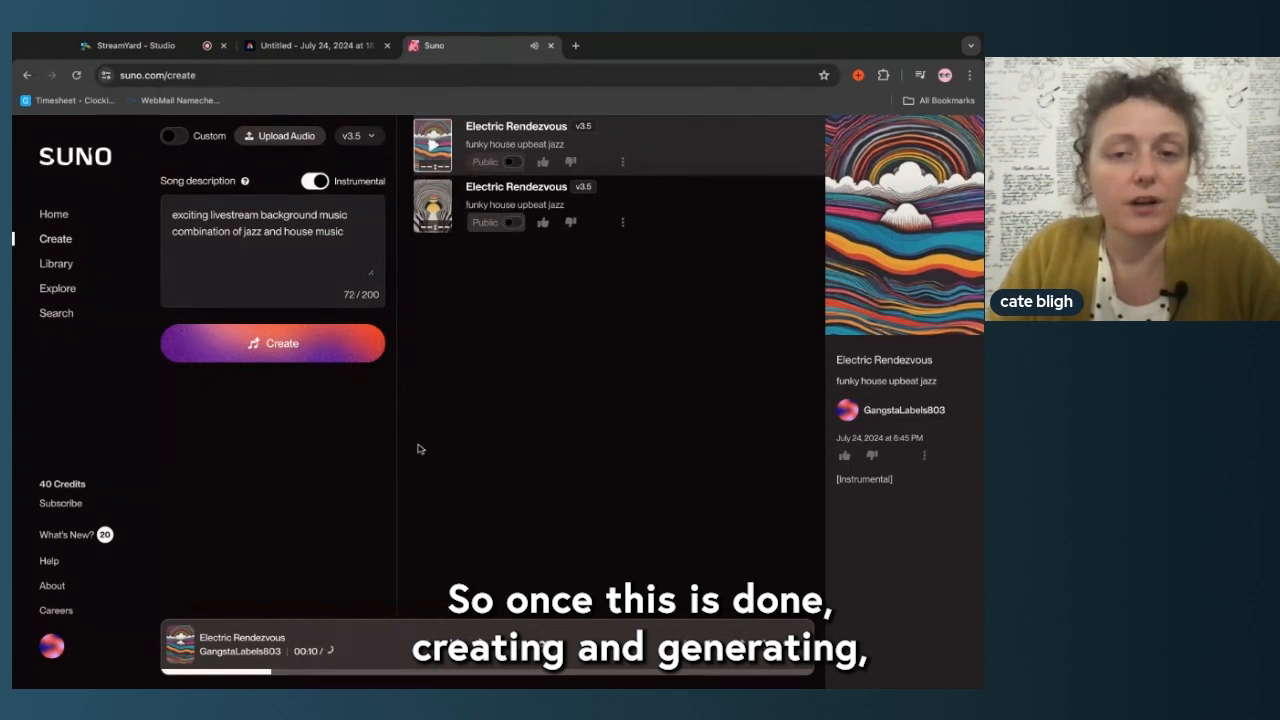
click(622, 164)
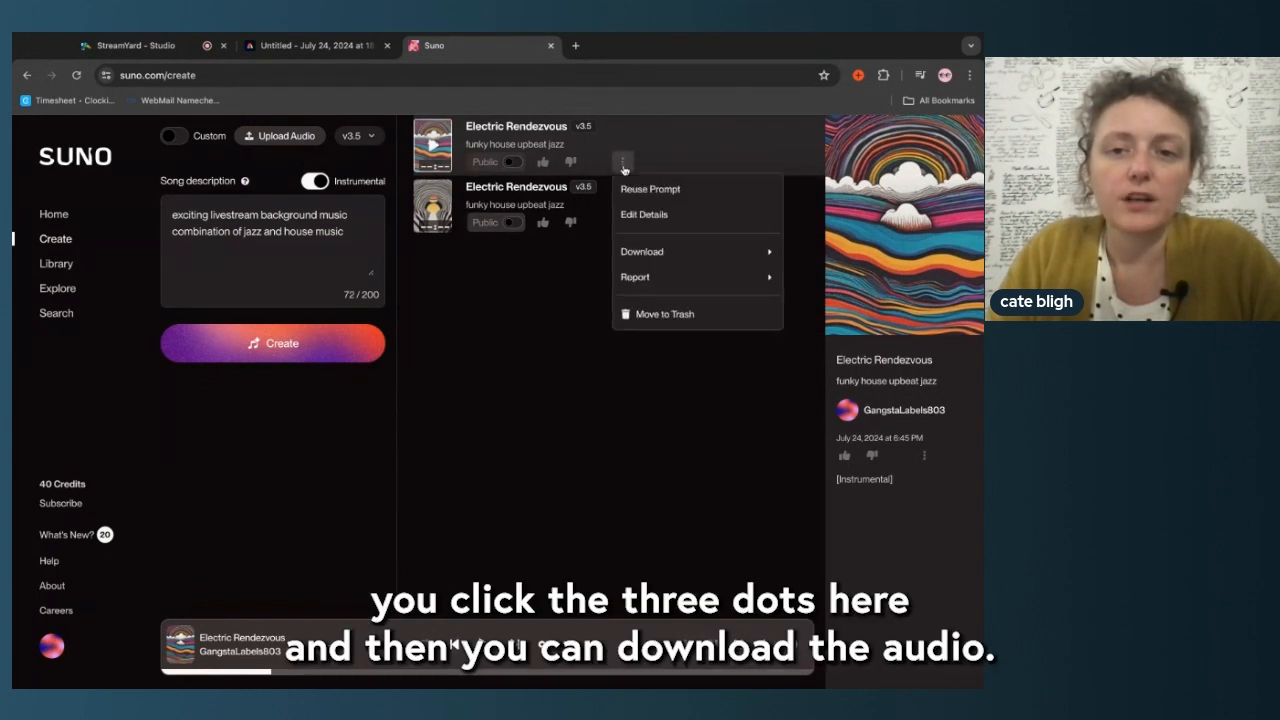
mouse_move(651, 251)
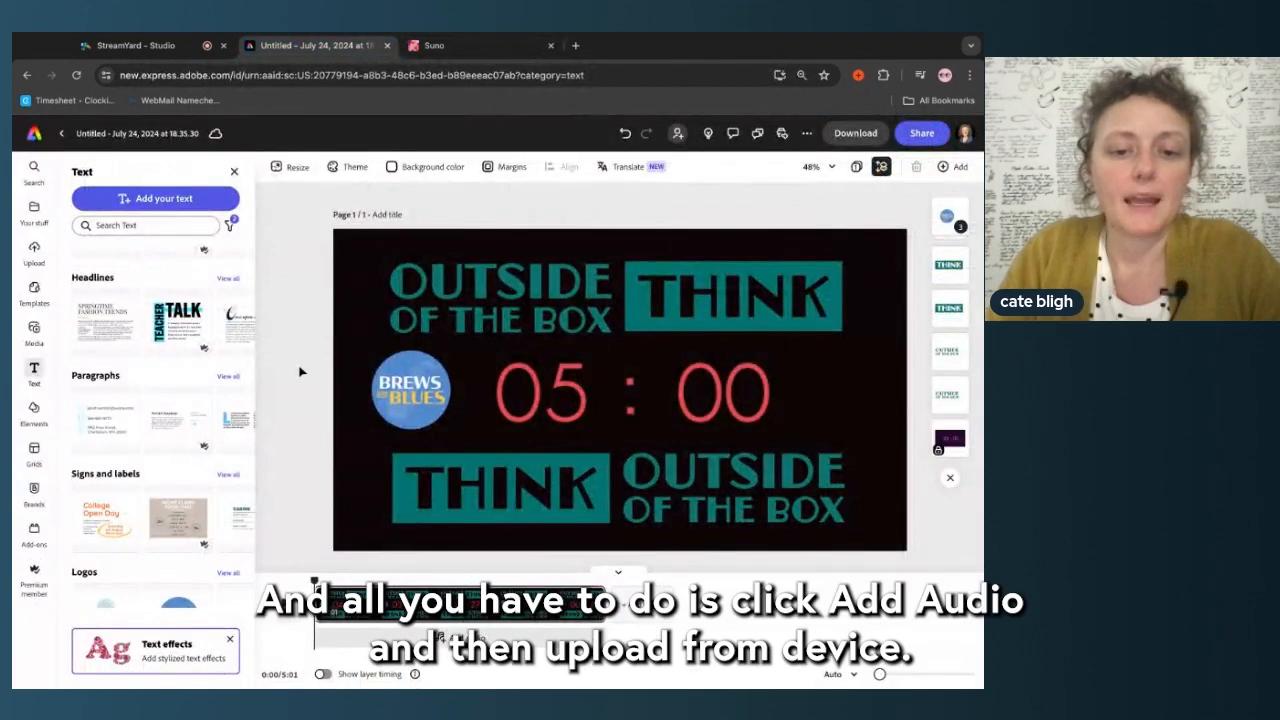
Step: Switch back to the countdown project in Adobe Express and open the audio library for adding a soundtrack
click(420, 637)
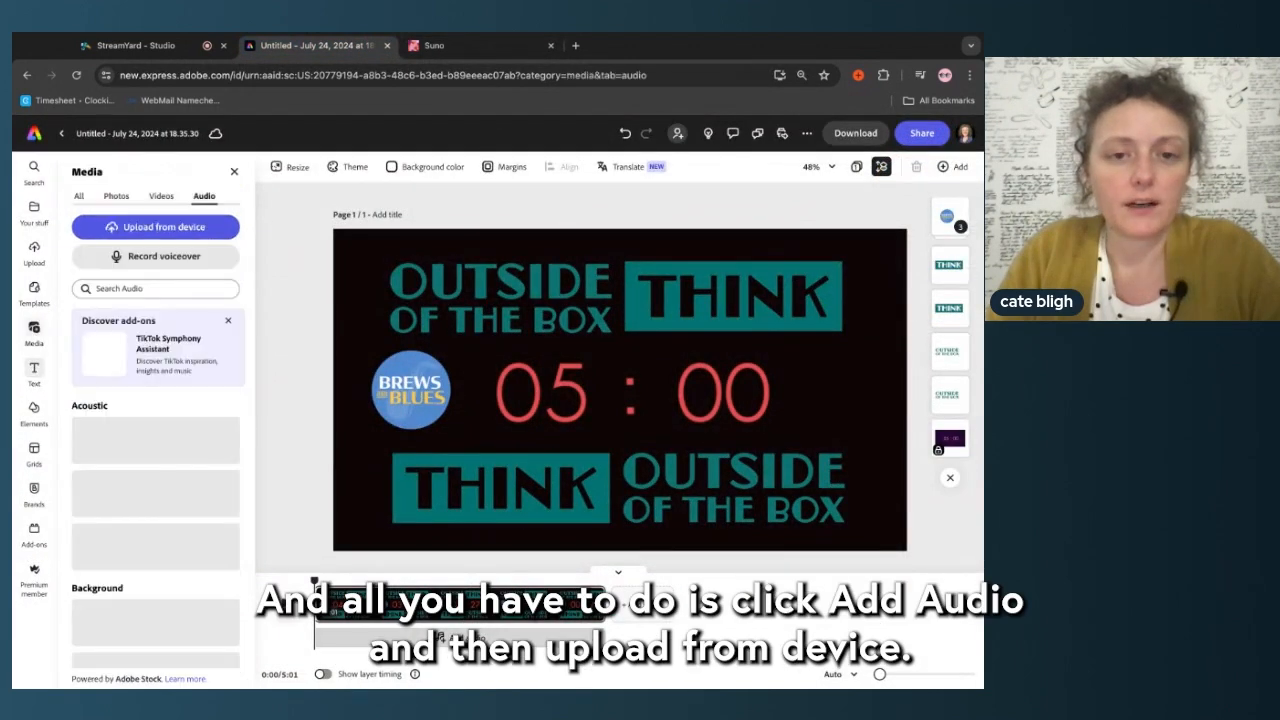